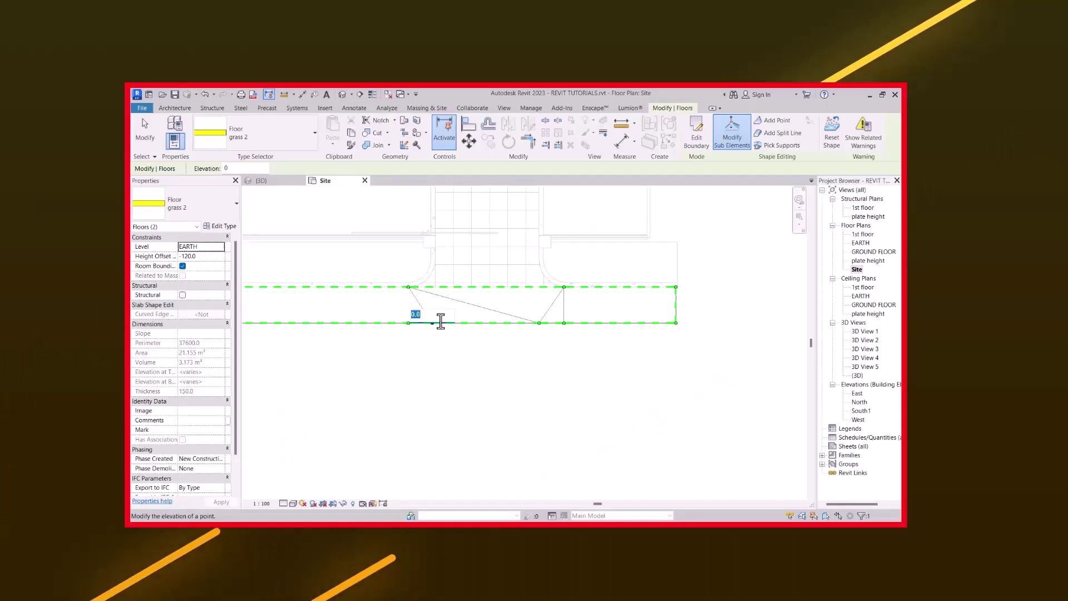
Drop the selected footpath slab point to -150 elevation and deselect the floor
text(-150)
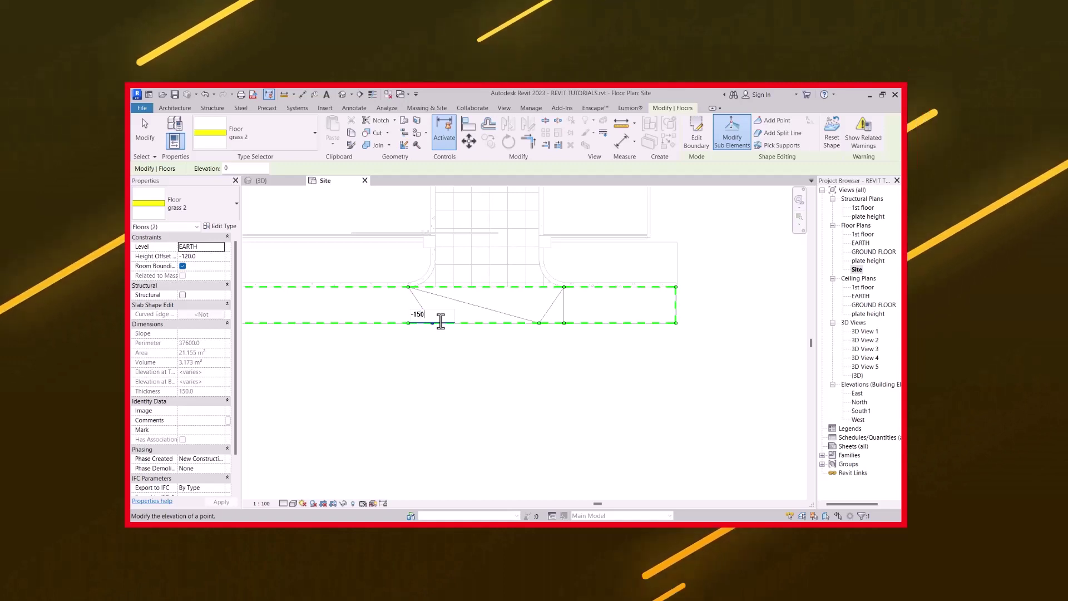
click(496, 351)
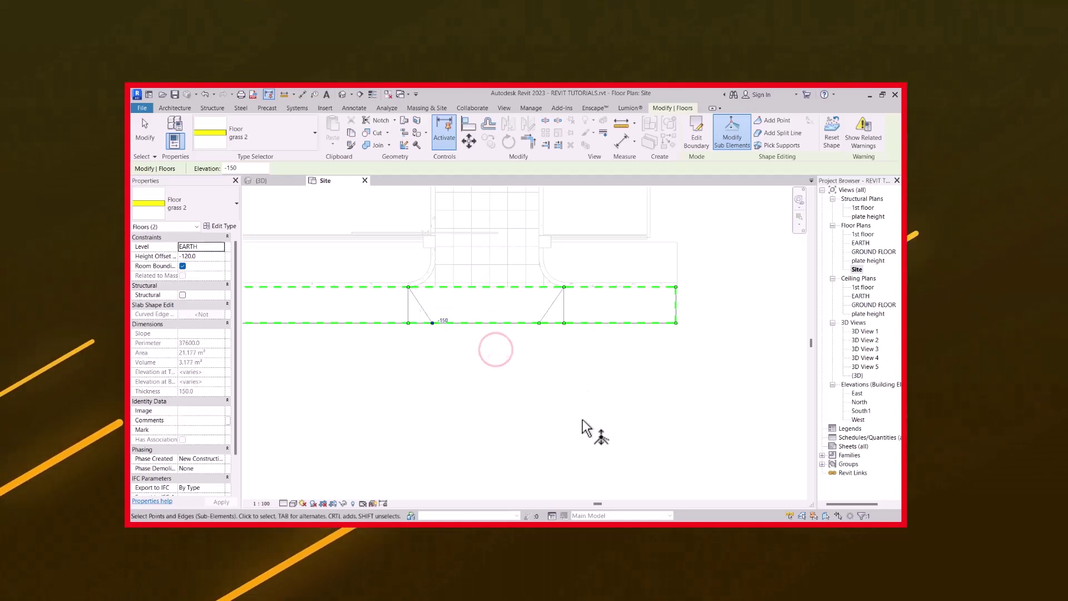
click(589, 375)
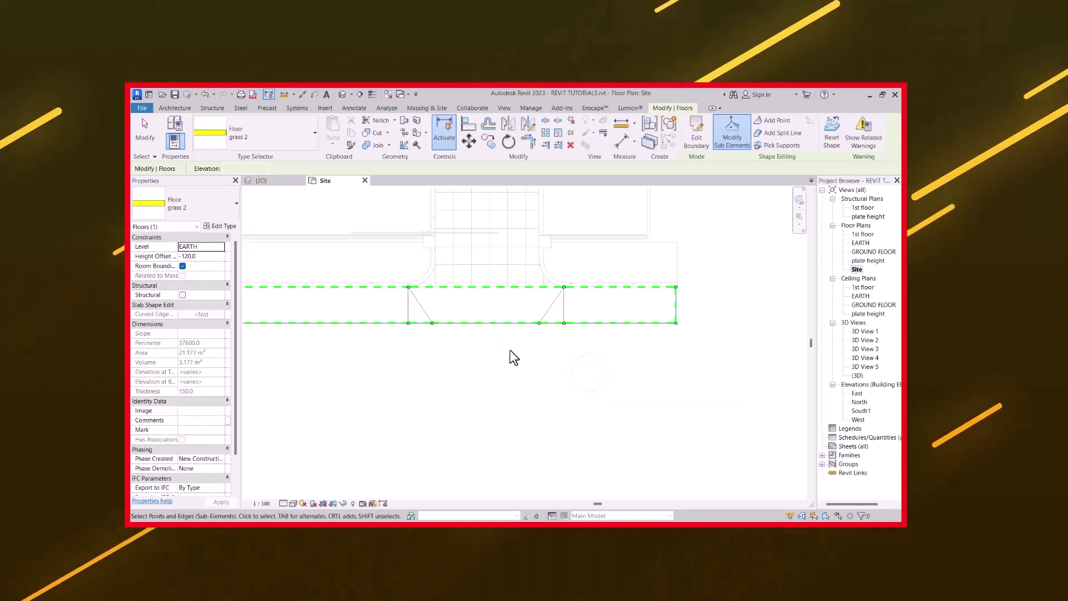
click(522, 341)
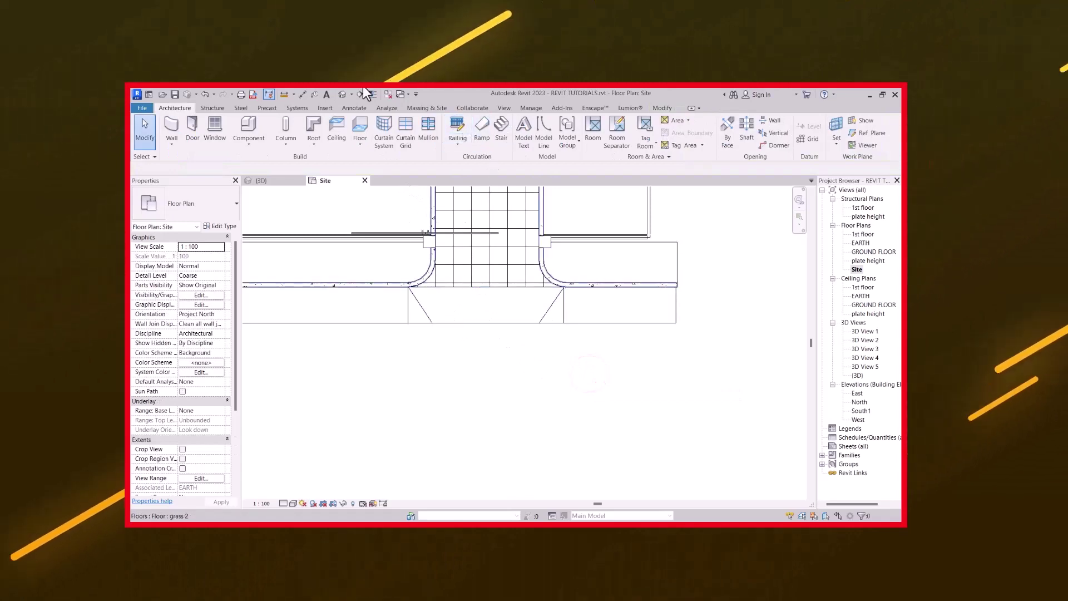
Switch to the default 3D view and zoom to the footpath
click(343, 96)
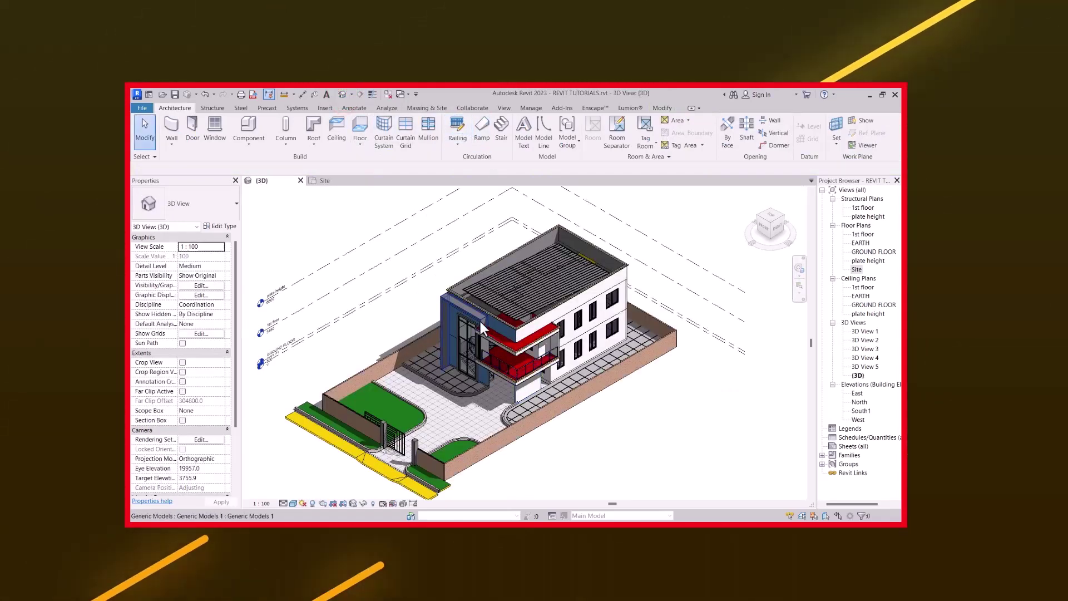
scroll(384, 402, up, 10)
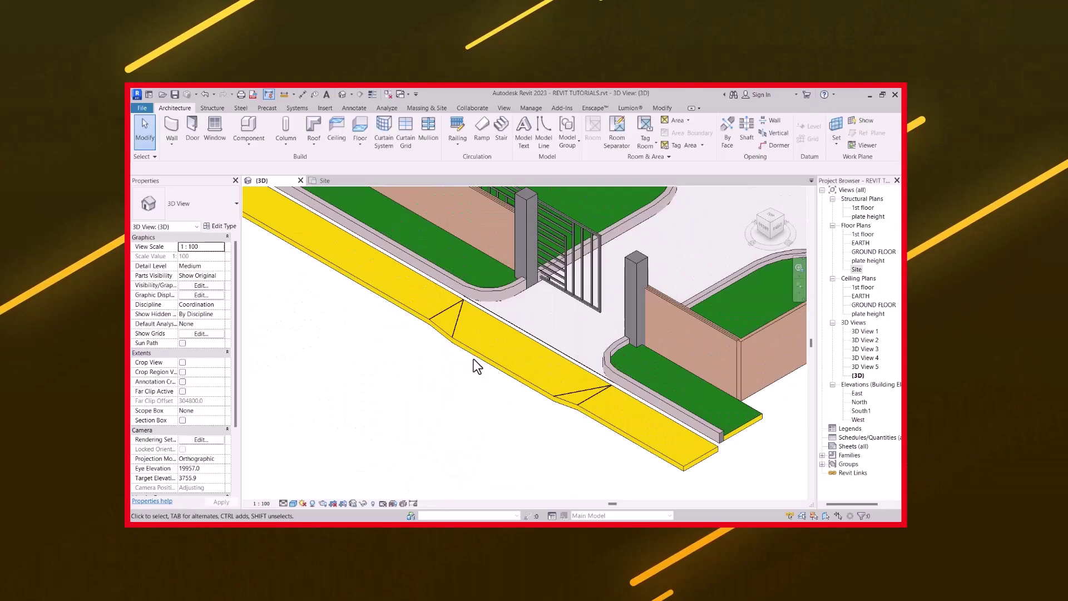
scroll(453, 316, down, 3)
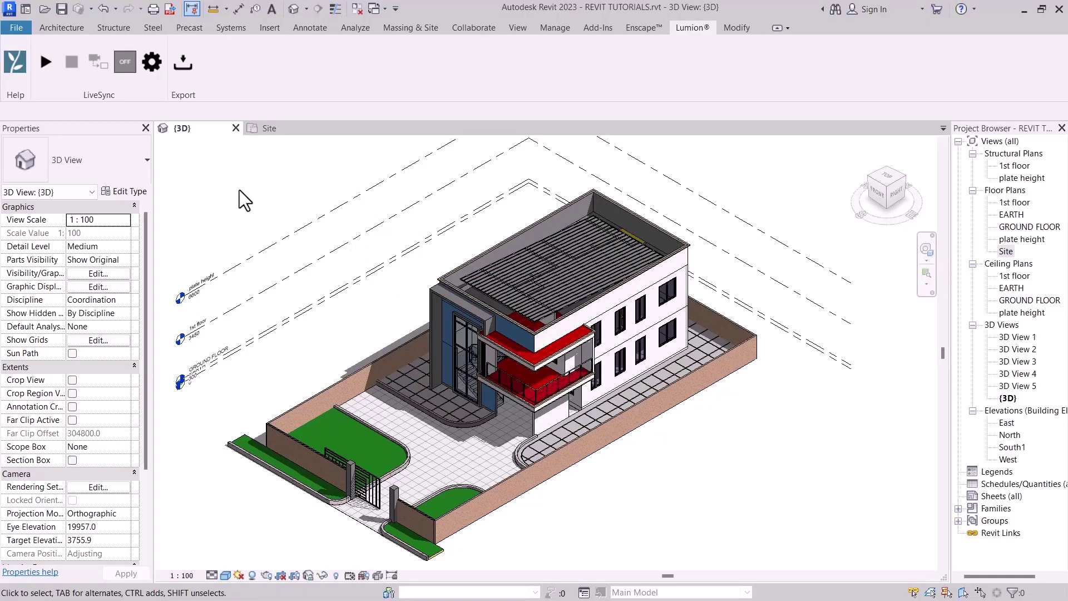
Start a new floor, dismiss the save reminder and work-plane warning, and open the Site plan
click(71, 29)
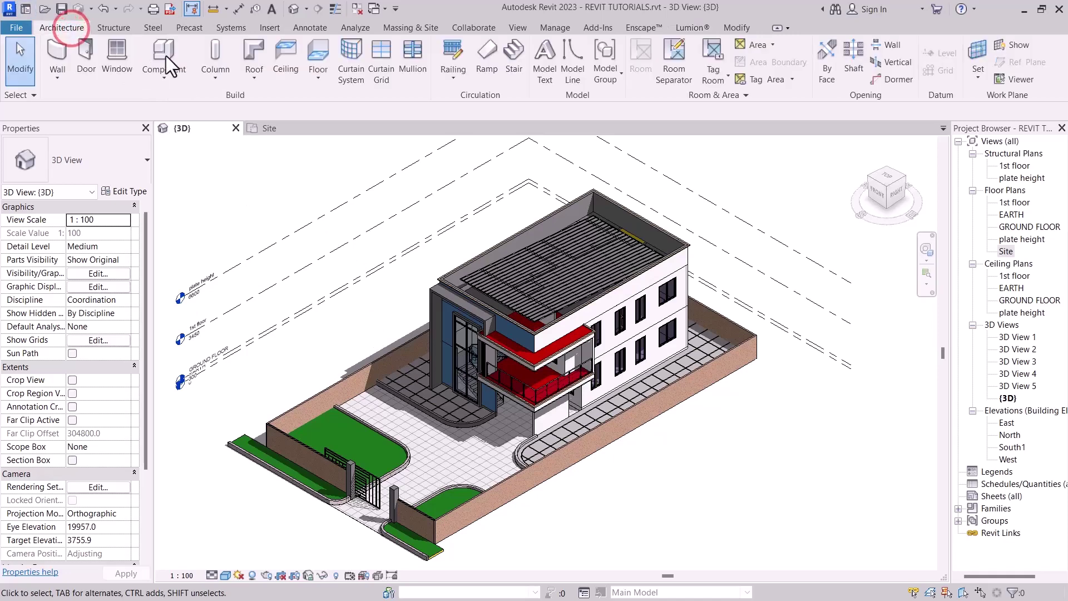
click(324, 52)
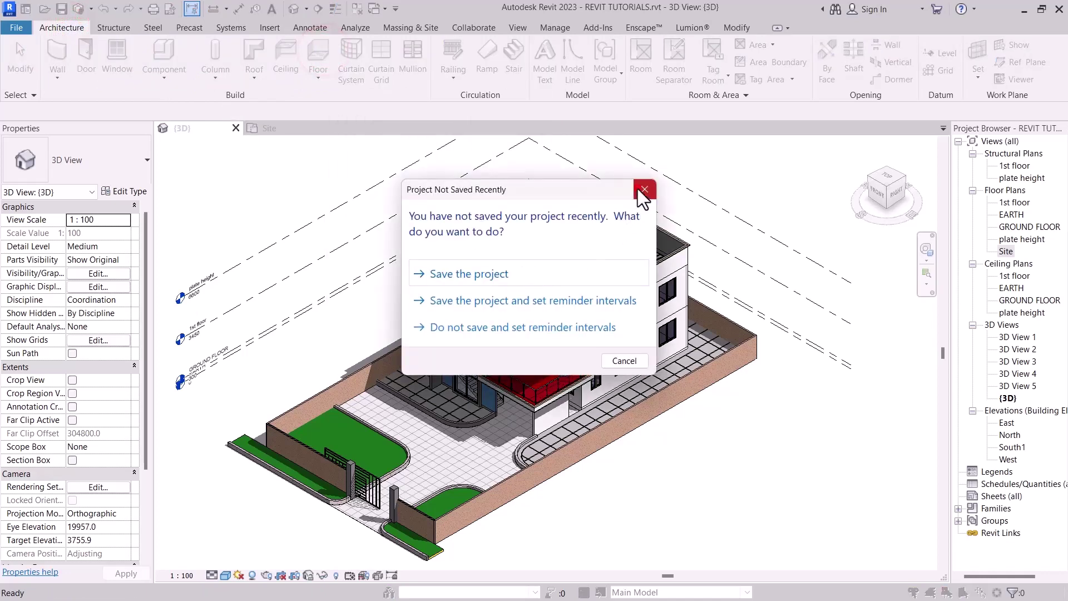
click(644, 189)
click(642, 202)
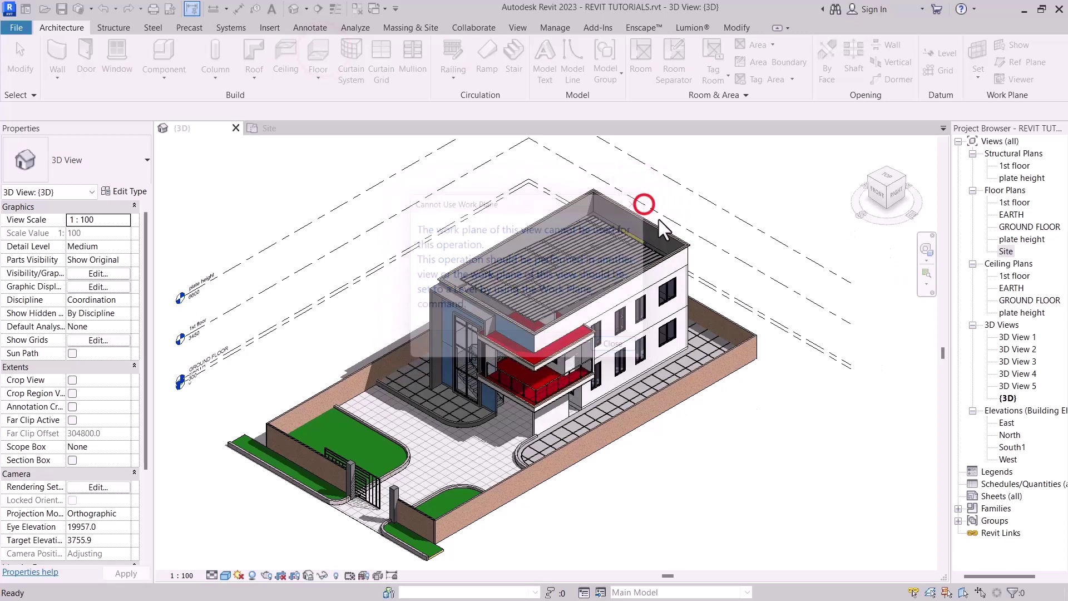
double_click(1006, 251)
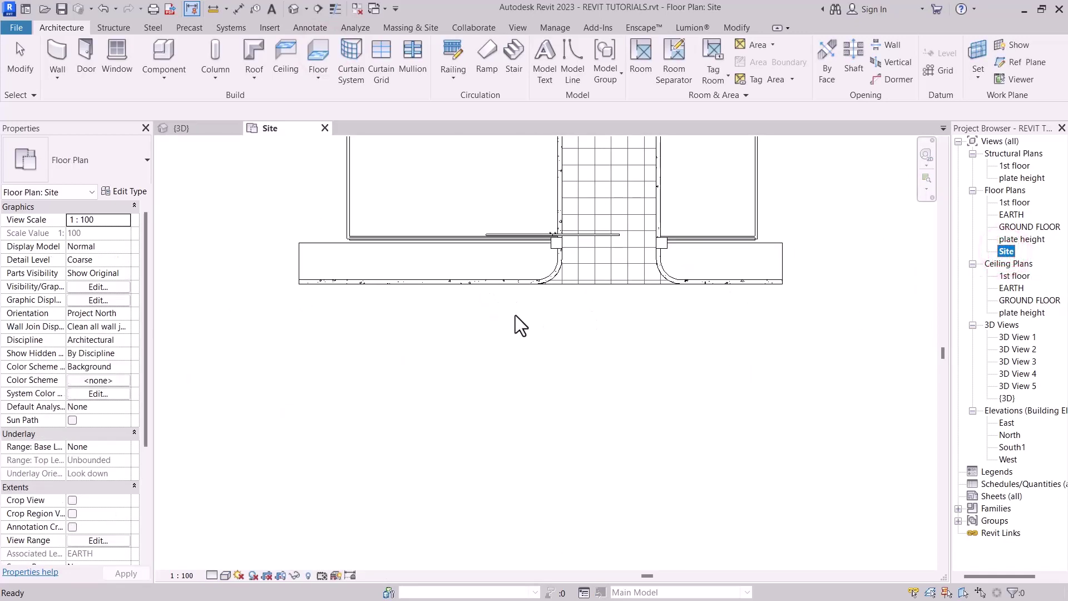
Sketch a rectangular floor boundary along the footpath from its left end to right end
click(321, 59)
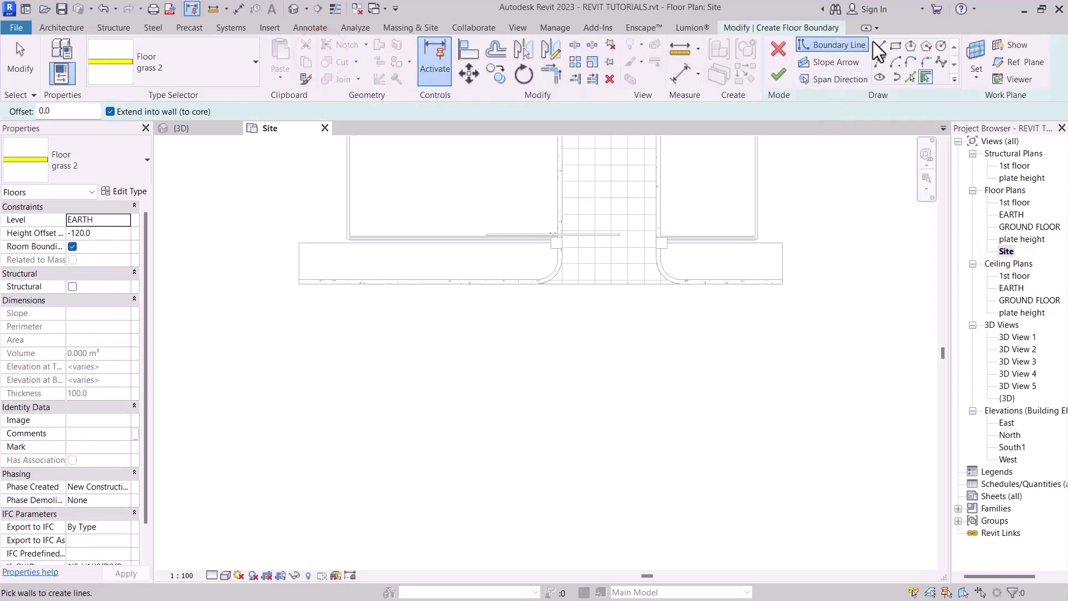
click(895, 47)
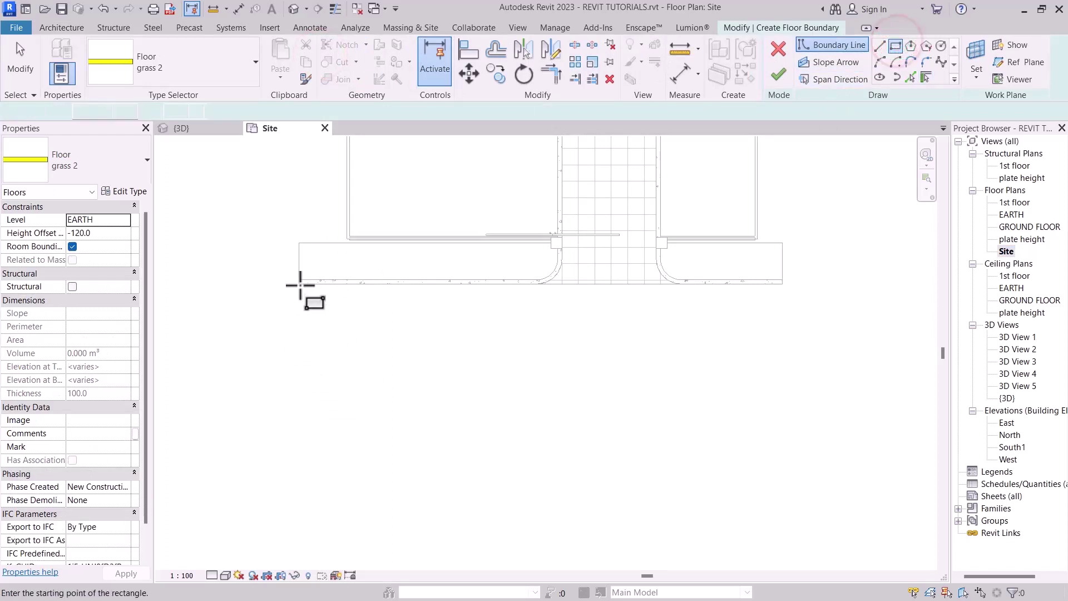
click(299, 285)
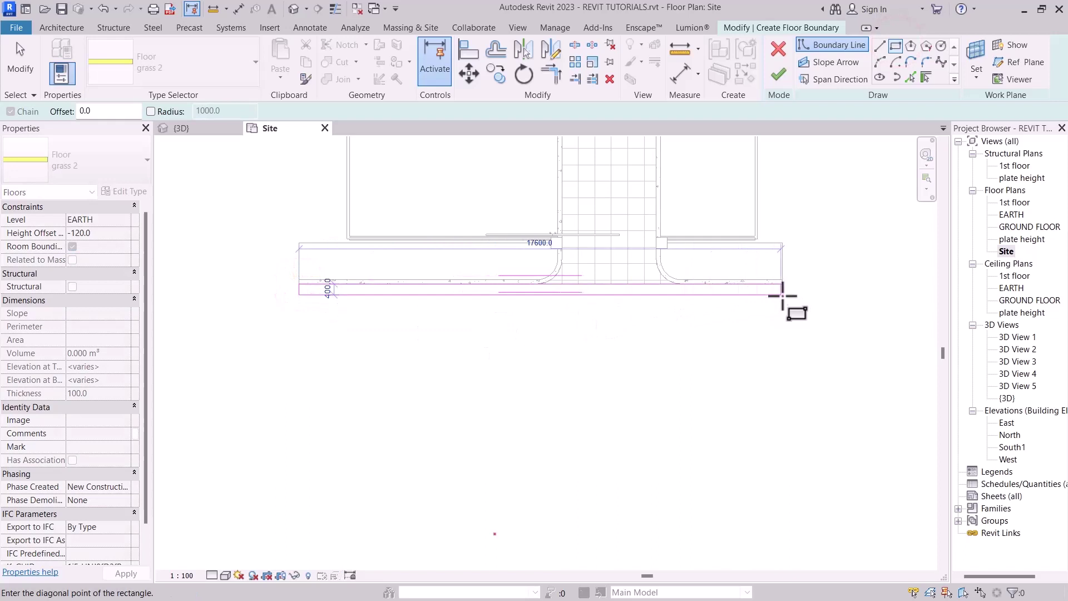
click(781, 294)
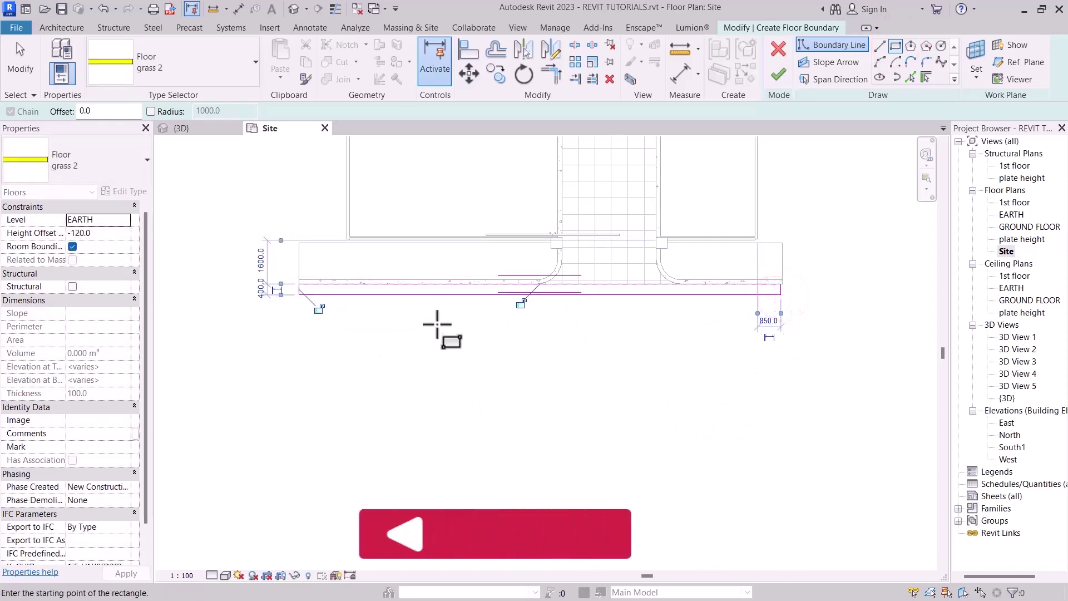
key(Escape)
key(Escape)
Set the rectangle's depth to 1200 via the bottom line's temporary dimension
click(477, 295)
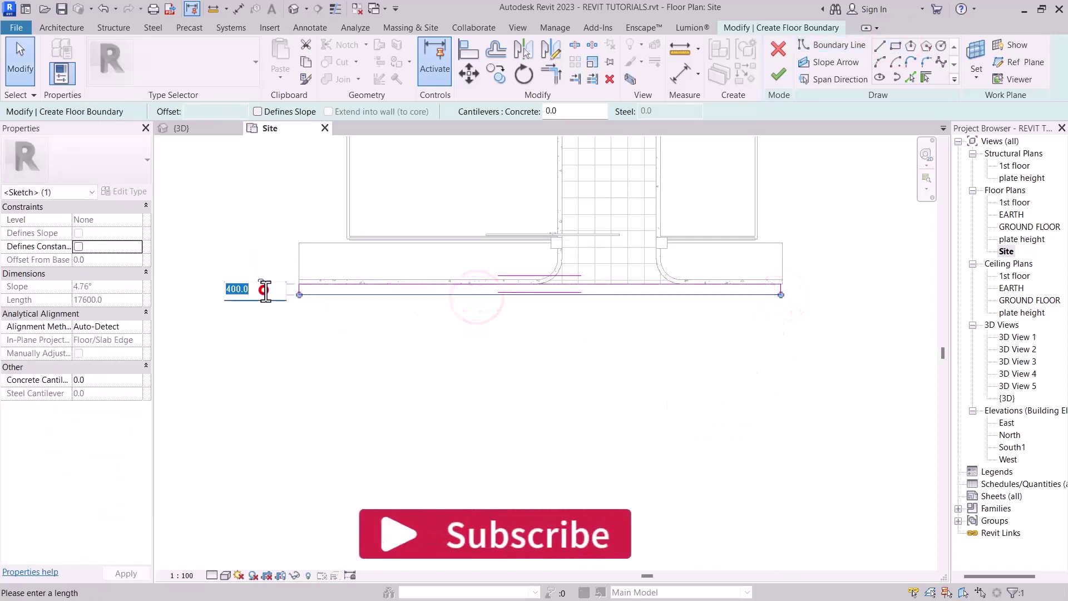
click(262, 290)
text(1200)
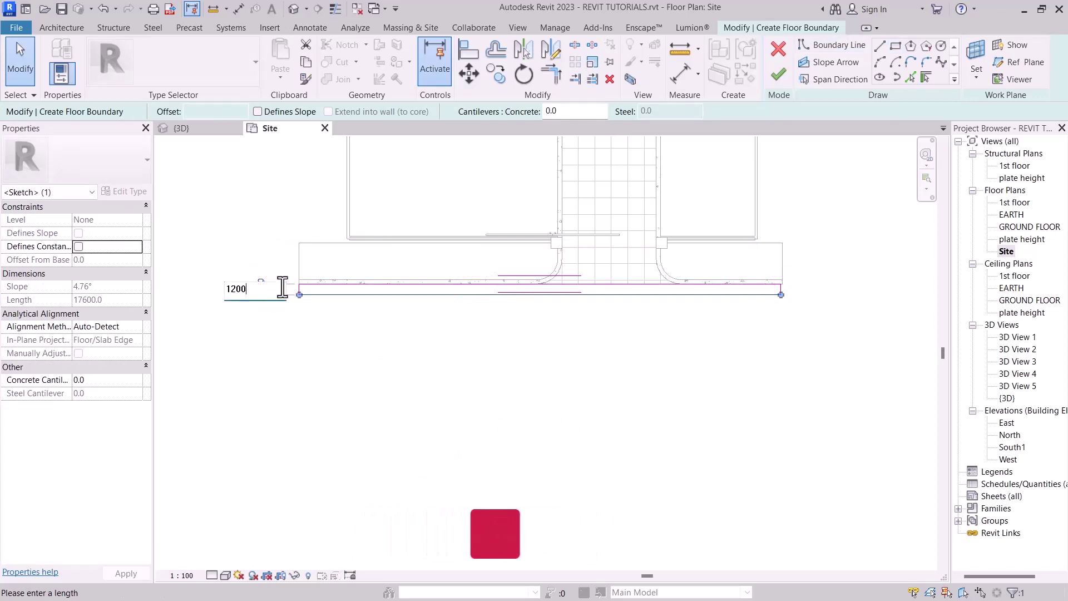
click(338, 342)
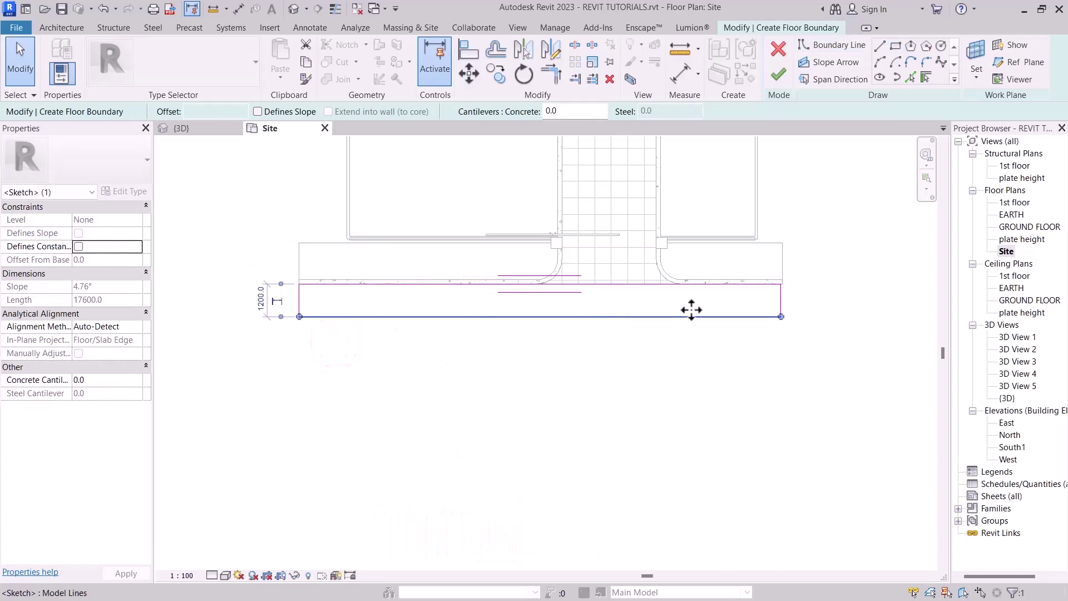
click(867, 218)
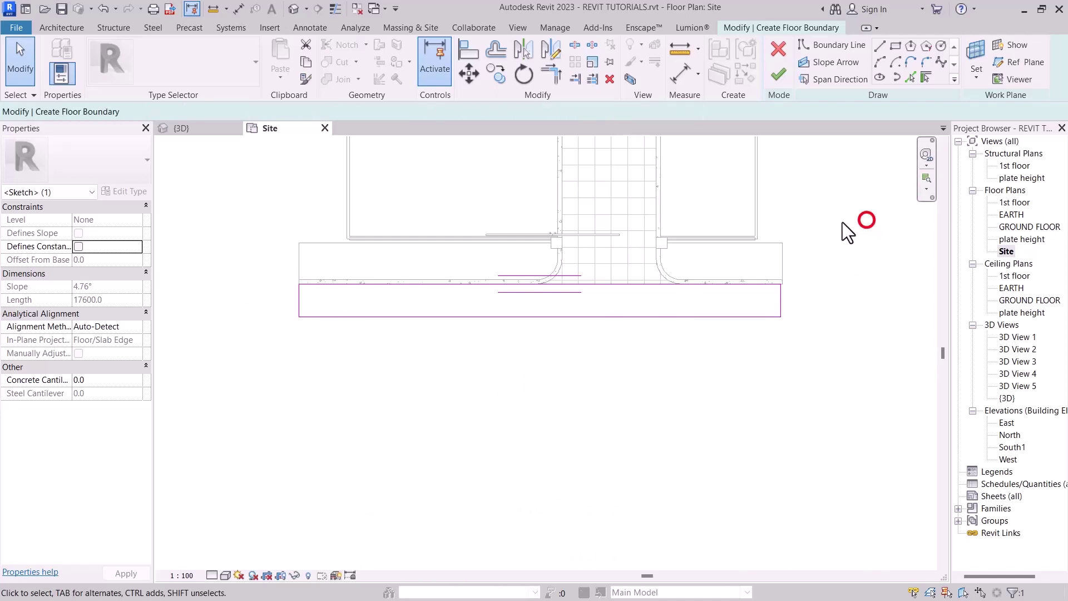
Finish the sketch to create the grass 2 floor and select it
click(779, 74)
scroll(444, 356, up, 2)
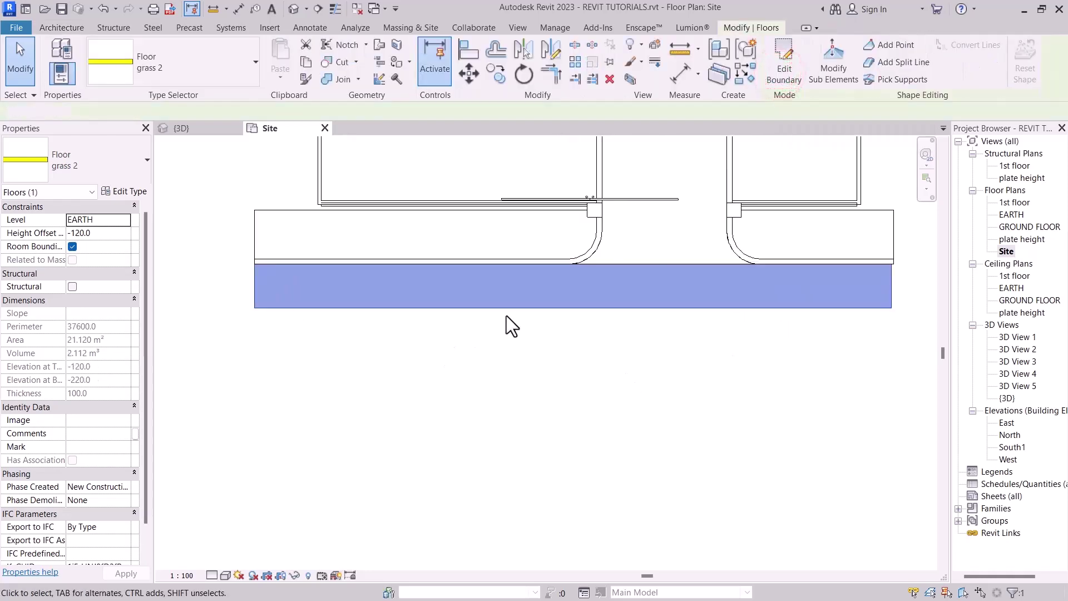
click(508, 317)
click(508, 305)
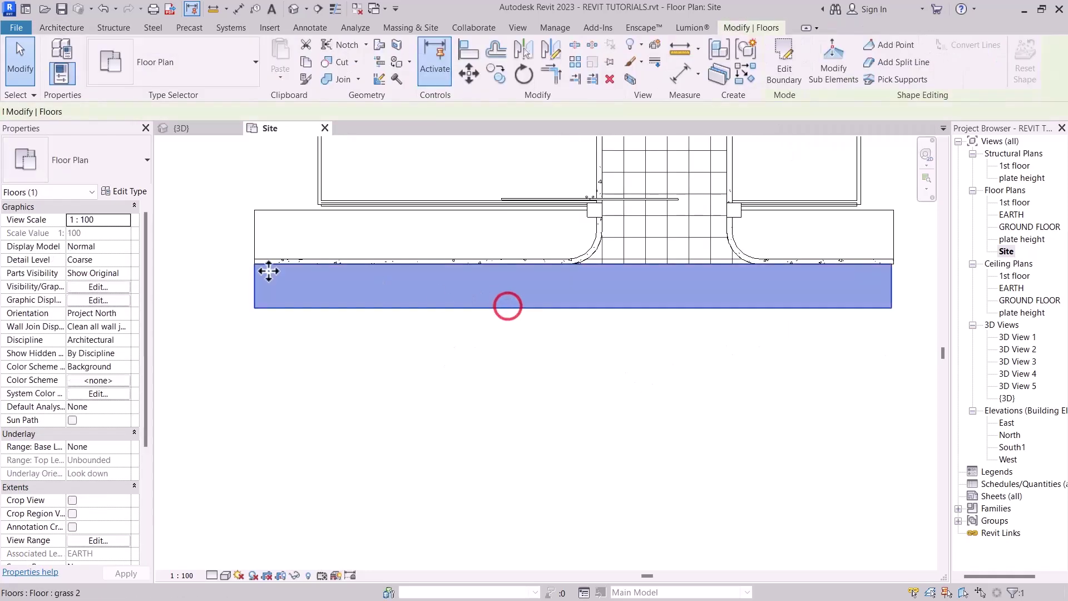
Change the floor type's structure layer thickness from 100 to 150
click(130, 191)
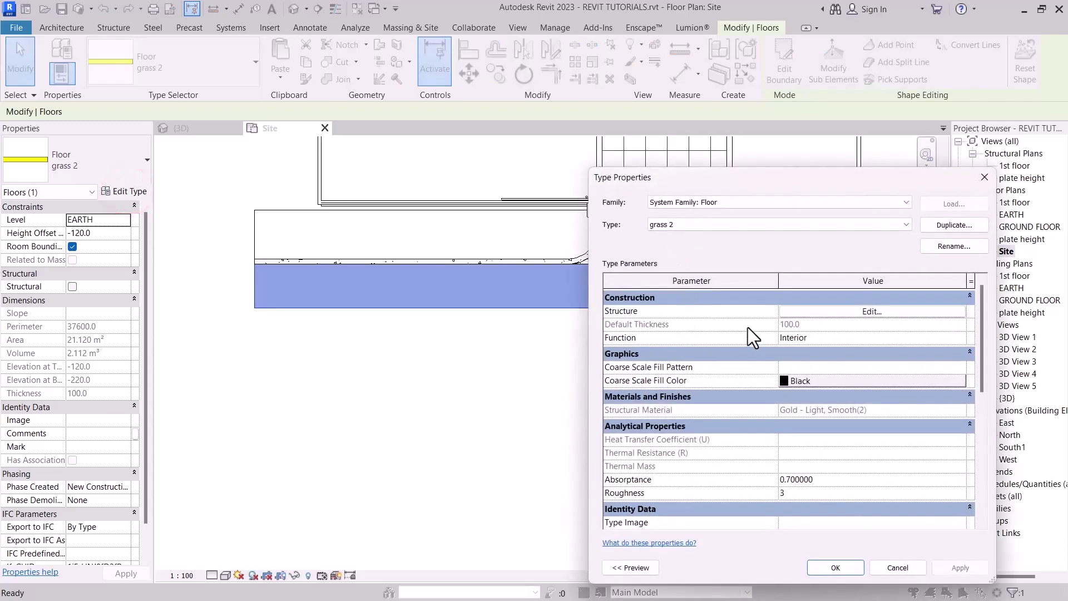
click(873, 311)
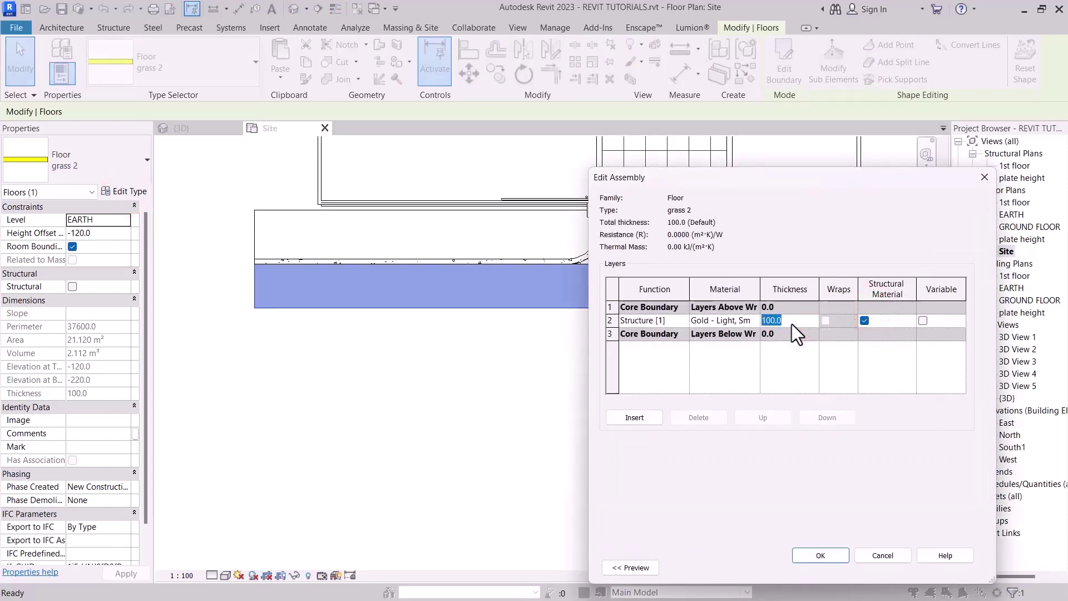
text(150)
click(833, 556)
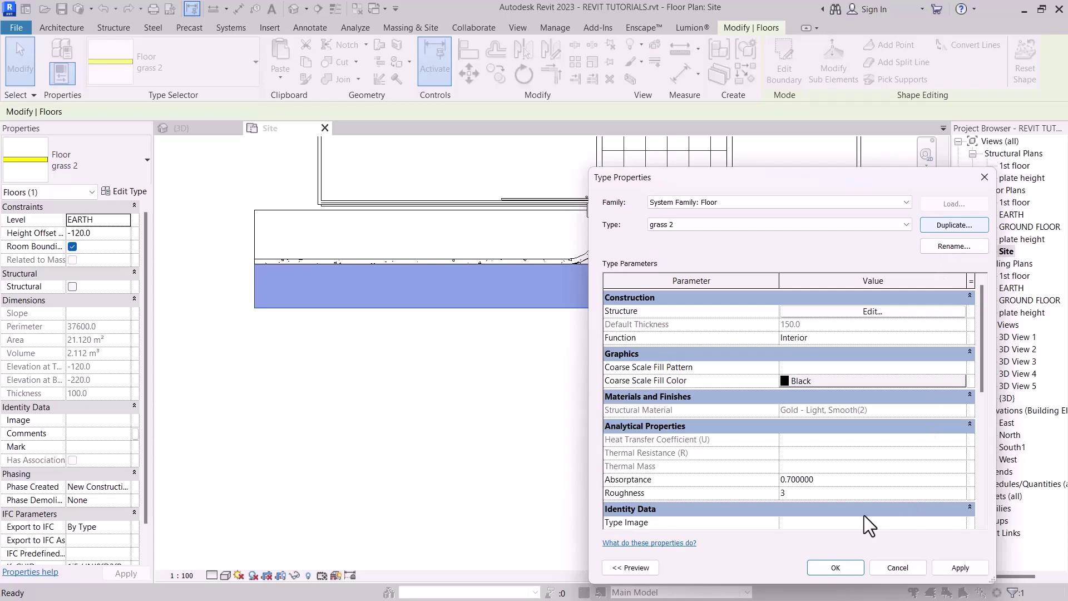
click(962, 568)
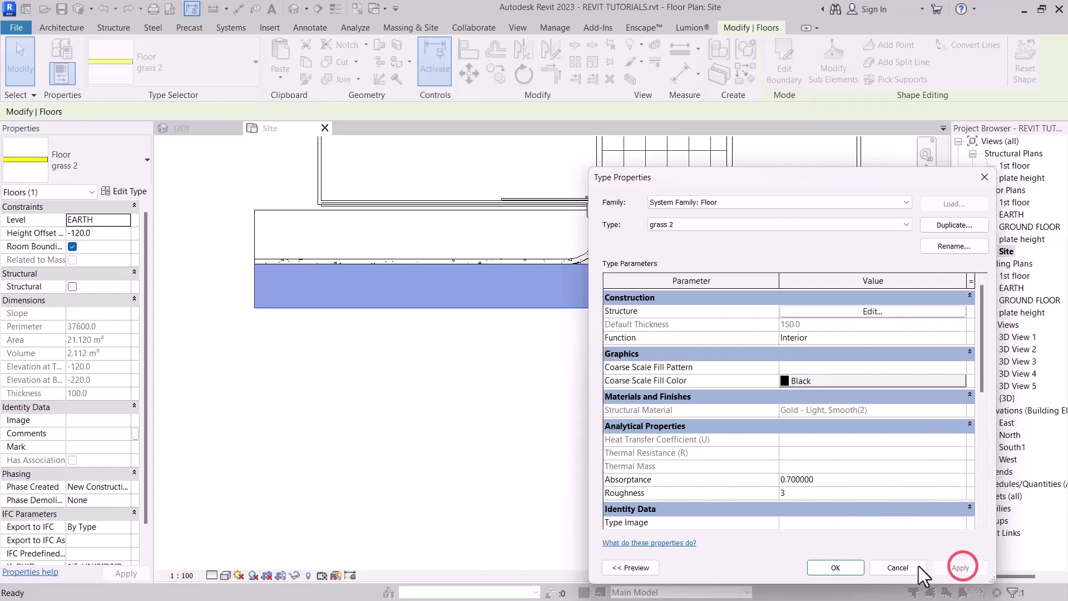
click(836, 568)
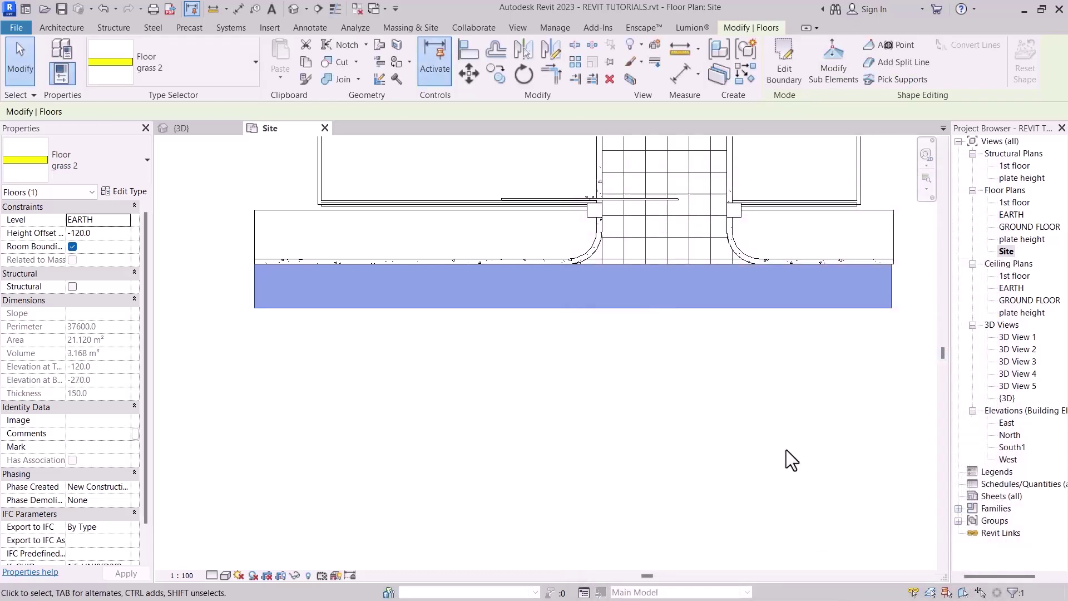
Select the yellow slab and add shape points on both long edges at the right ramp
click(786, 449)
scroll(402, 293, down, 3)
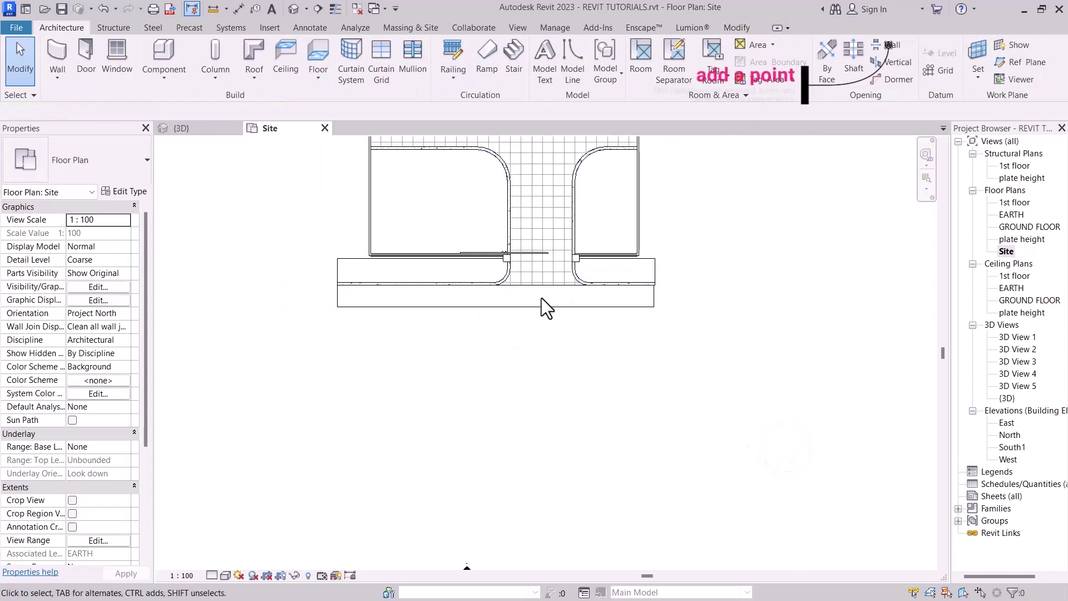
scroll(569, 301, up, 2)
click(571, 302)
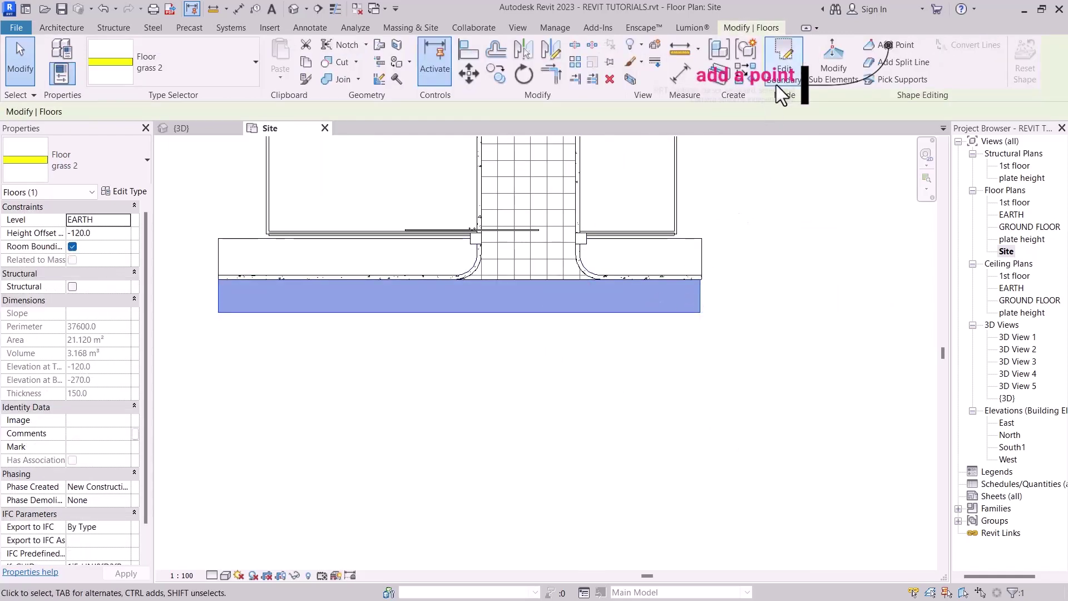
click(894, 45)
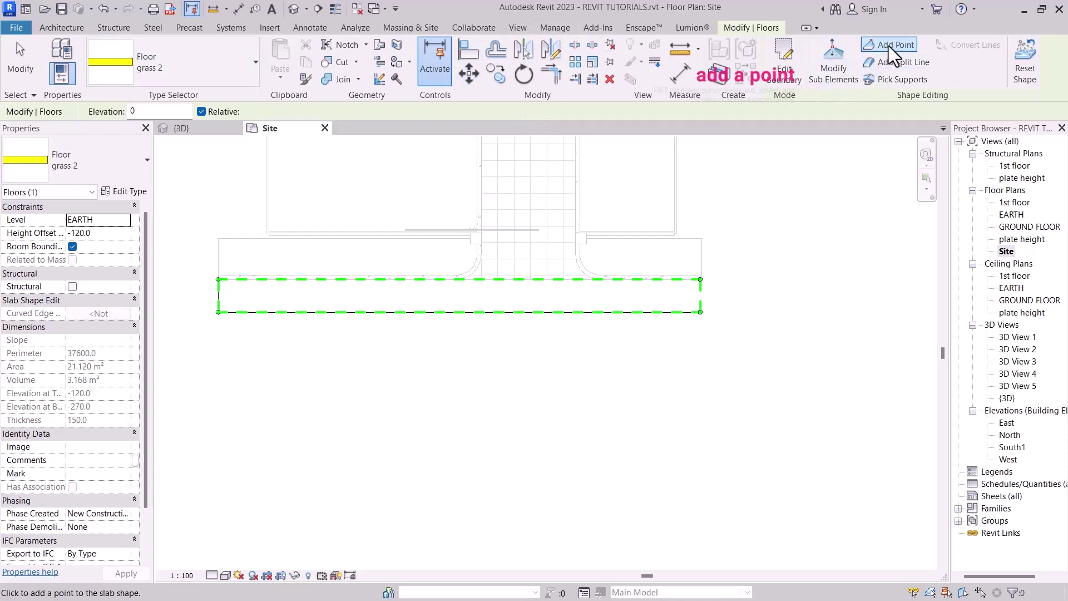
scroll(595, 287, up, 1)
scroll(594, 287, up, 1)
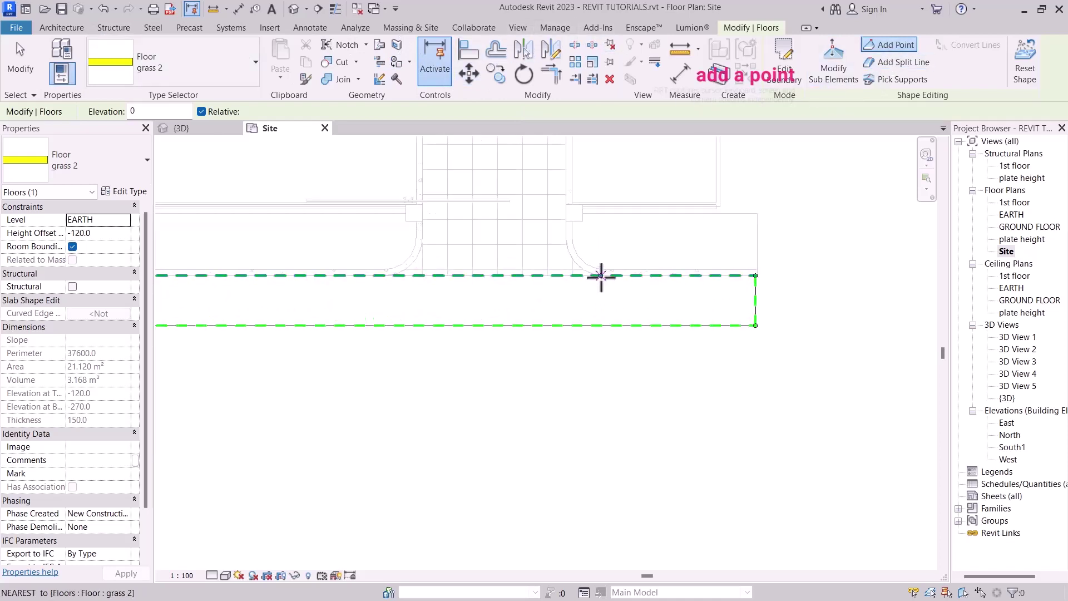
click(601, 276)
key(Escape)
click(601, 326)
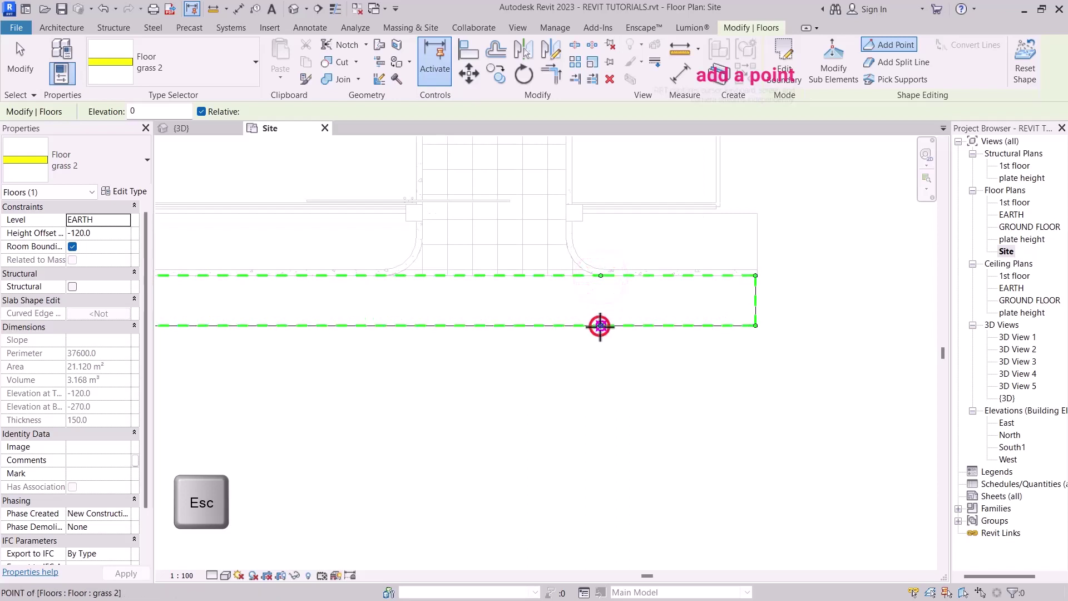
click(567, 325)
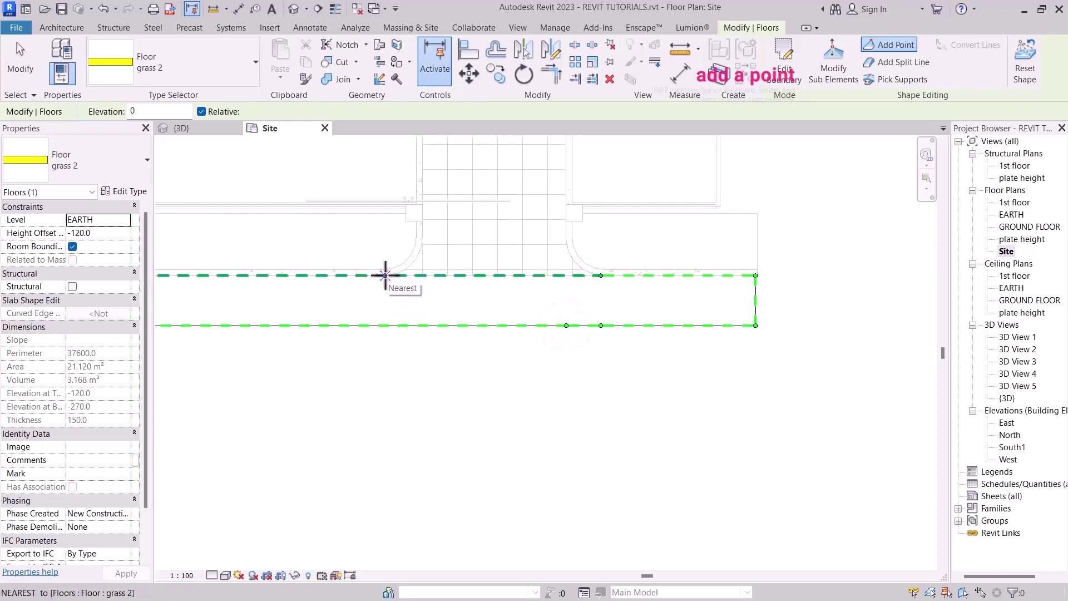
Add upper and lower edge shape points at the left ramp position
click(385, 276)
click(385, 326)
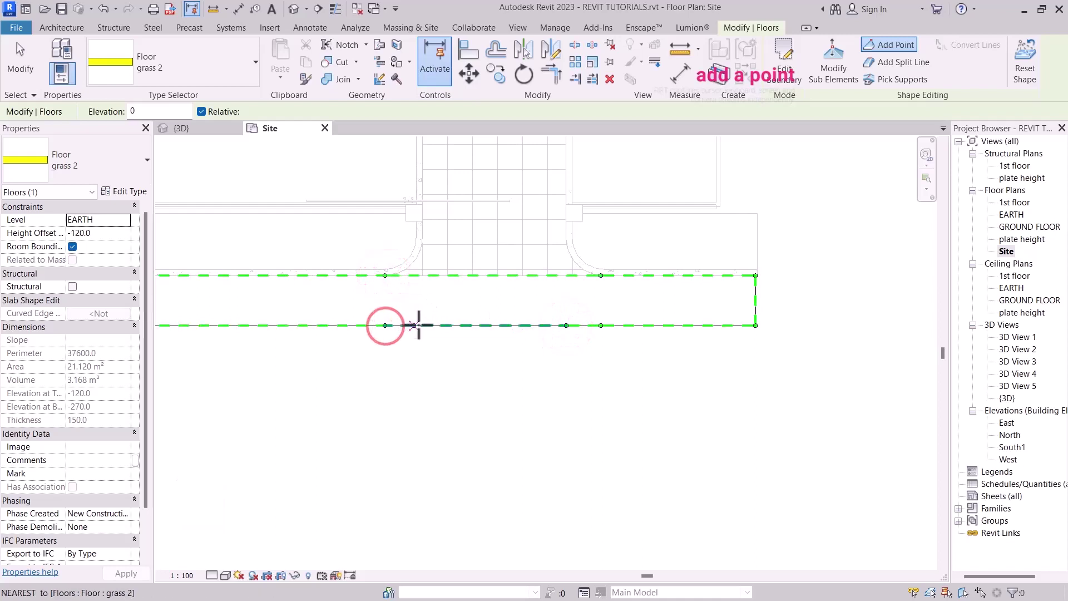
click(419, 325)
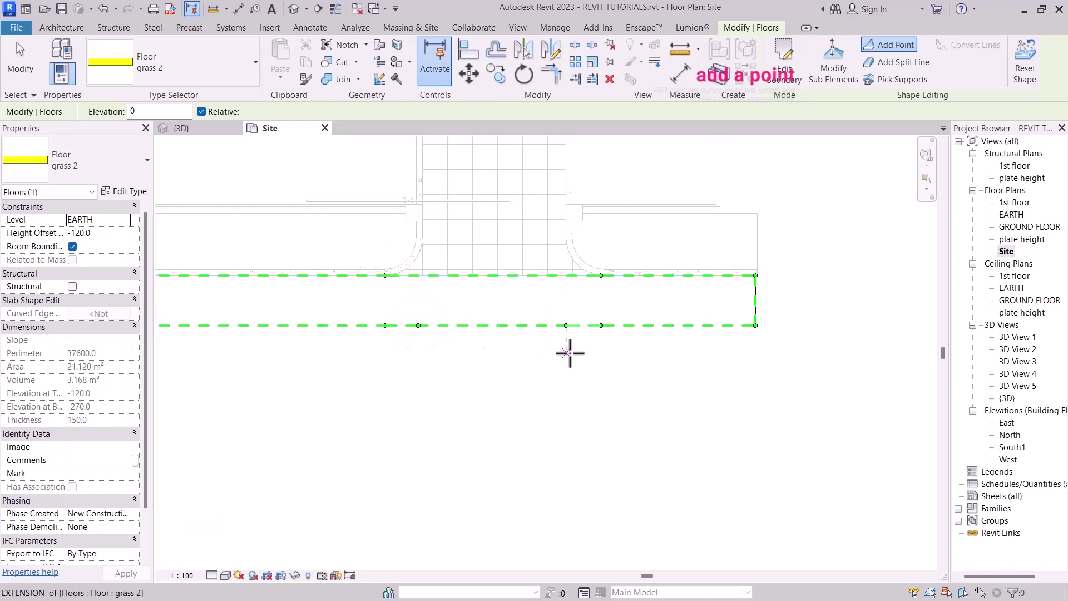
key(Escape)
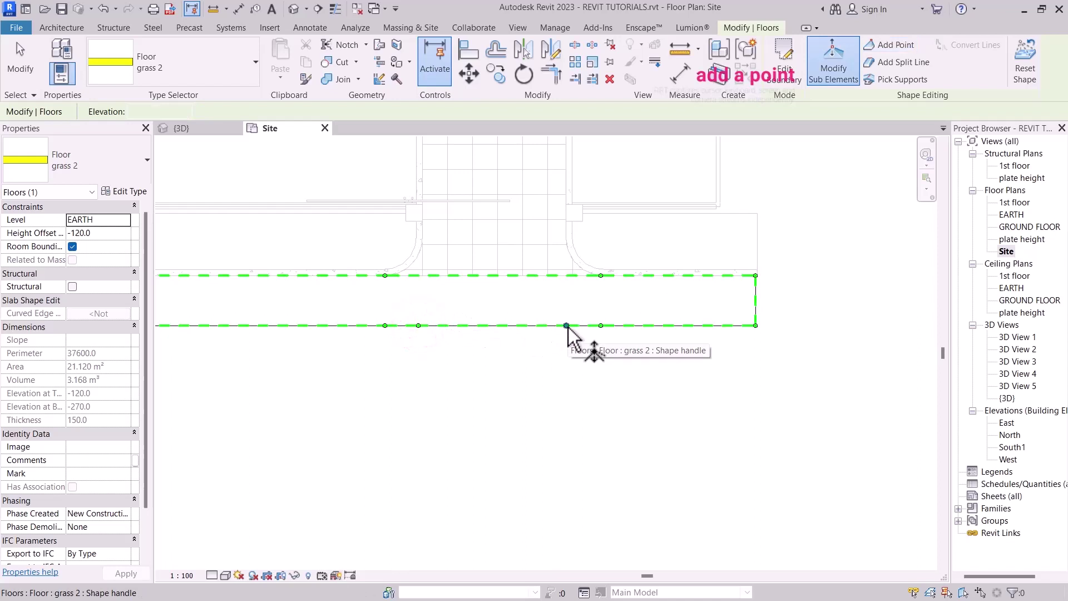
Lower the right ramp's lower-edge point to -150
click(567, 326)
click(577, 322)
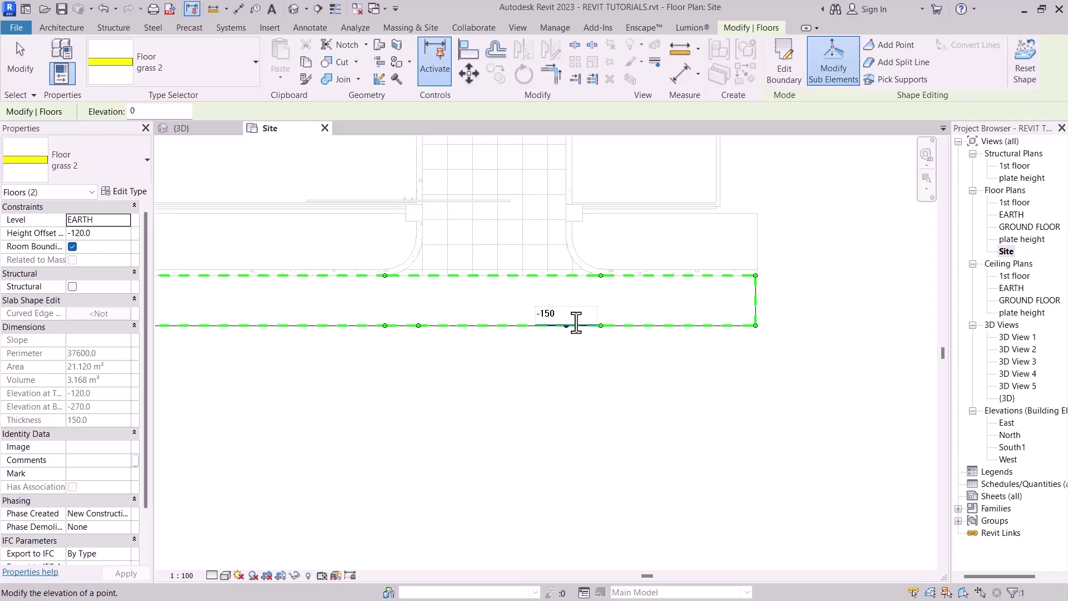
key(Return)
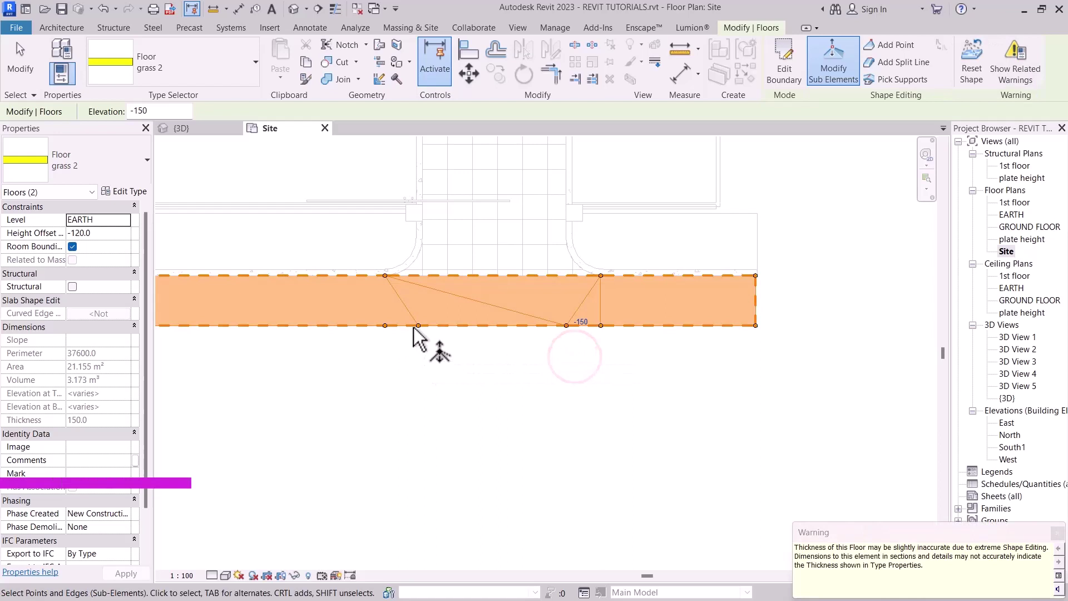
Lower the left ramp's lower-edge point to -150 and deselect it
click(419, 327)
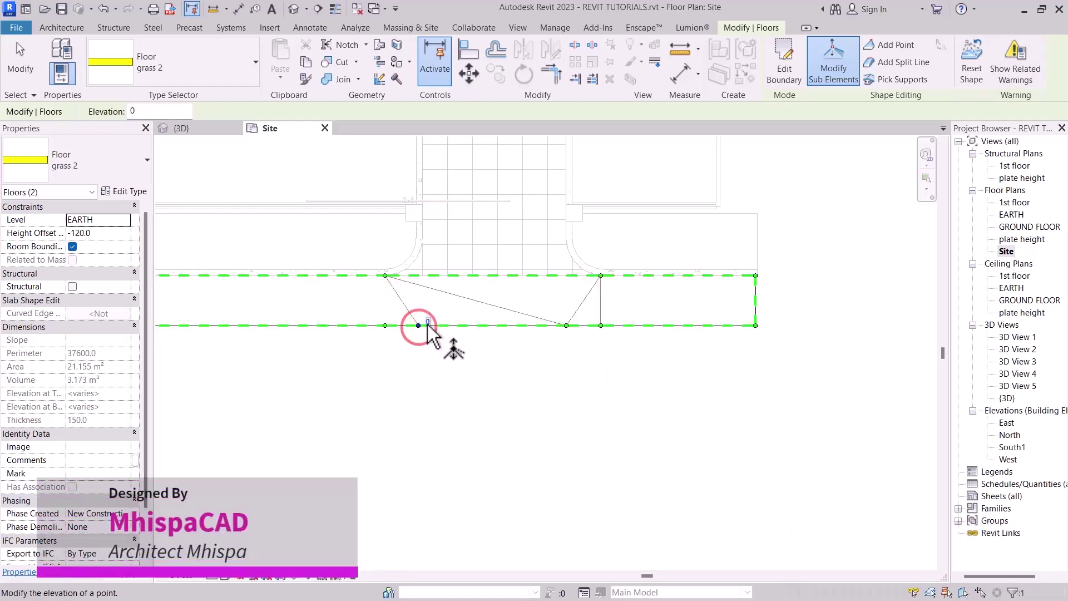
click(428, 323)
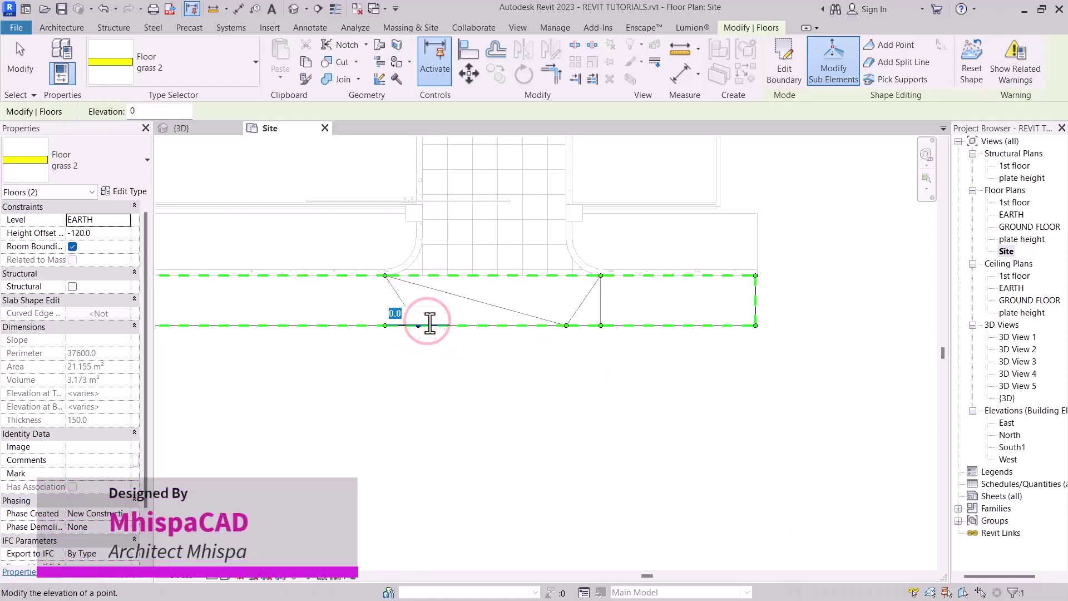
text(-1)
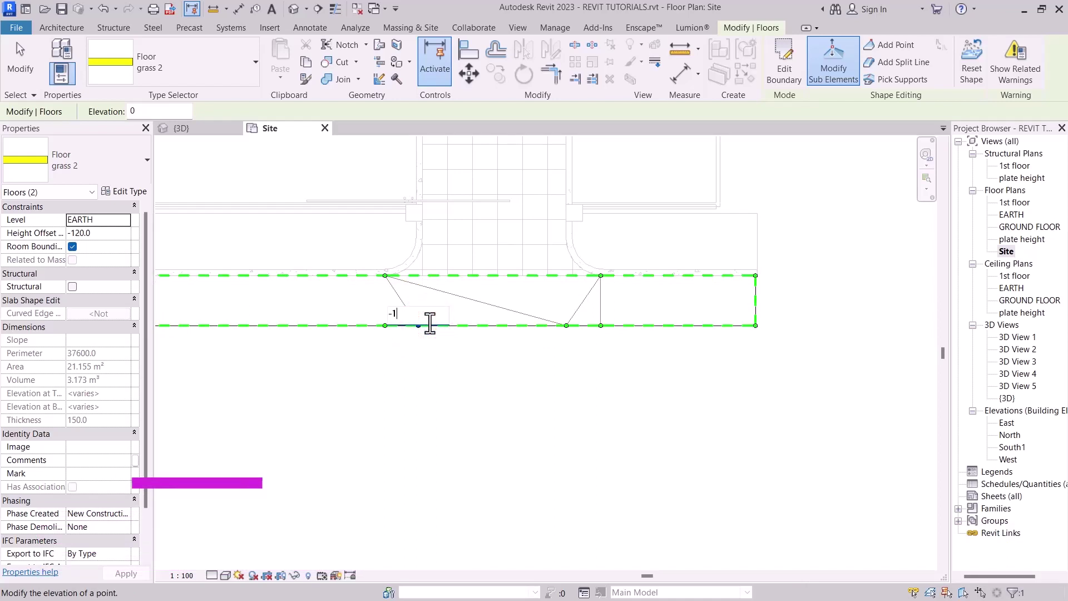
text(50)
click(505, 364)
click(636, 395)
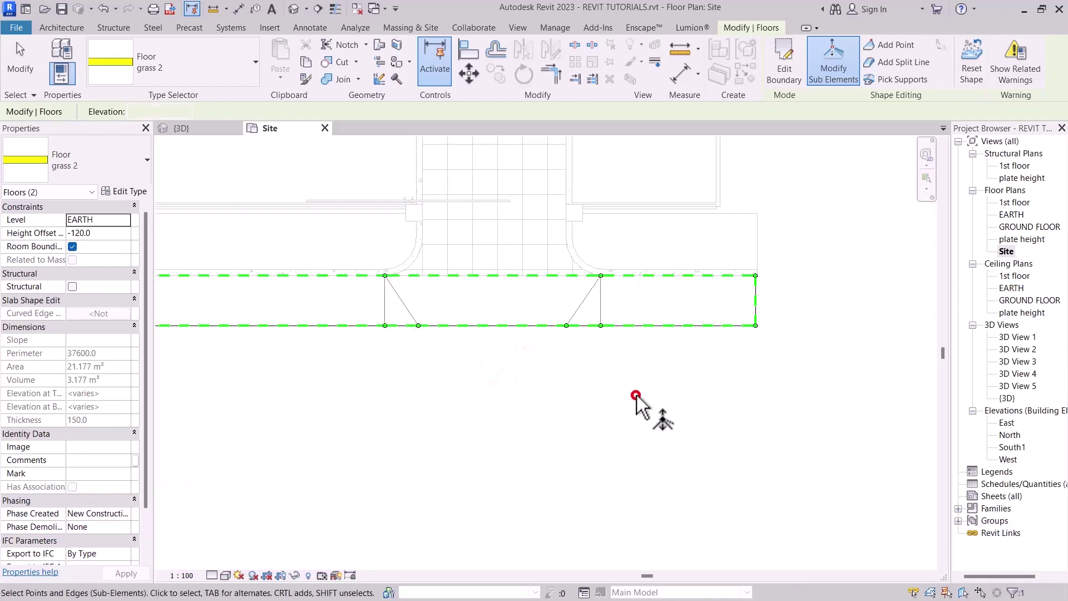
Exit shape editing and inspect the two ramp dips in the default 3D view
key(Escape)
key(Escape)
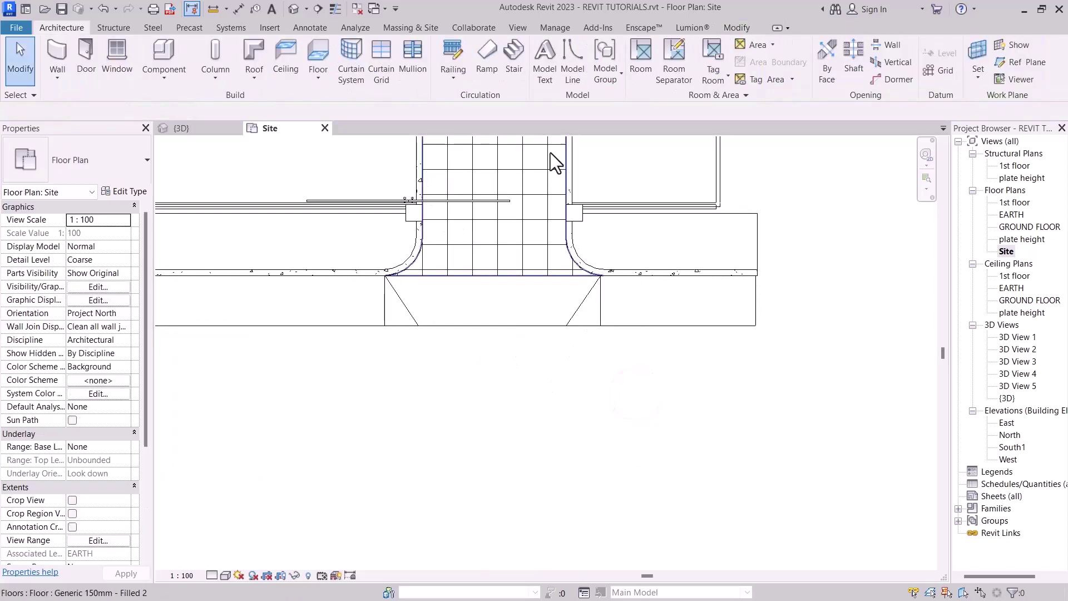
click(294, 11)
scroll(559, 410, down, 4)
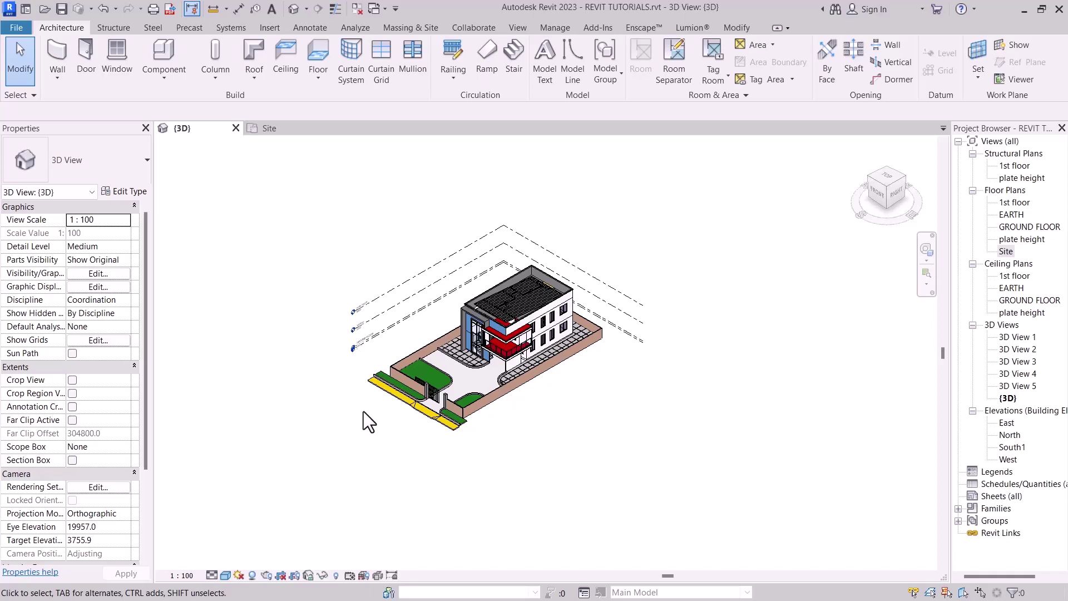
scroll(390, 417, up, 3)
scroll(432, 428, up, 6)
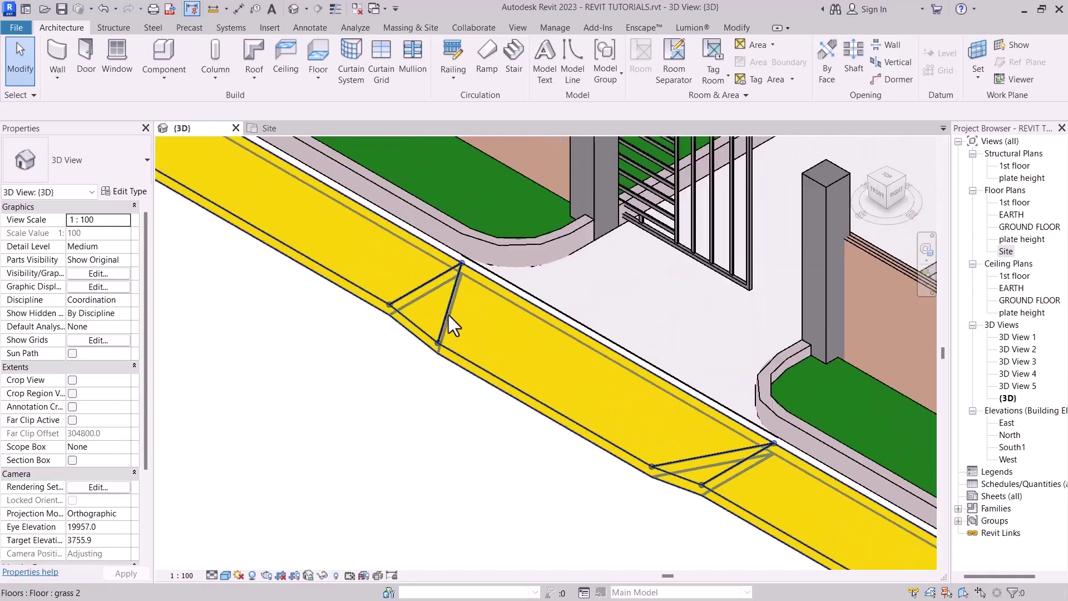
scroll(423, 342, down, 2)
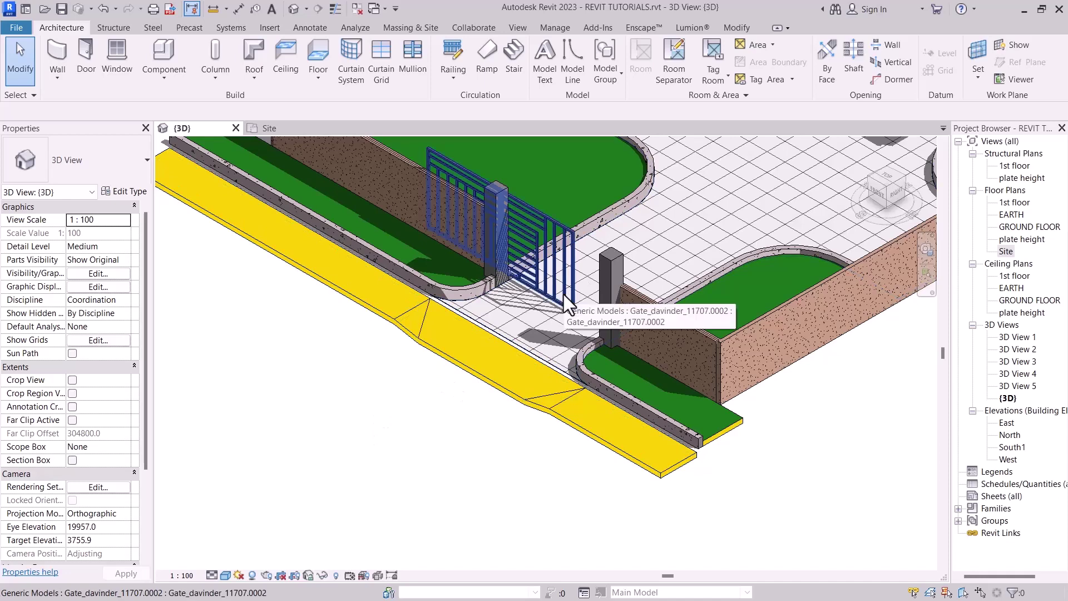
scroll(495, 368, down, 5)
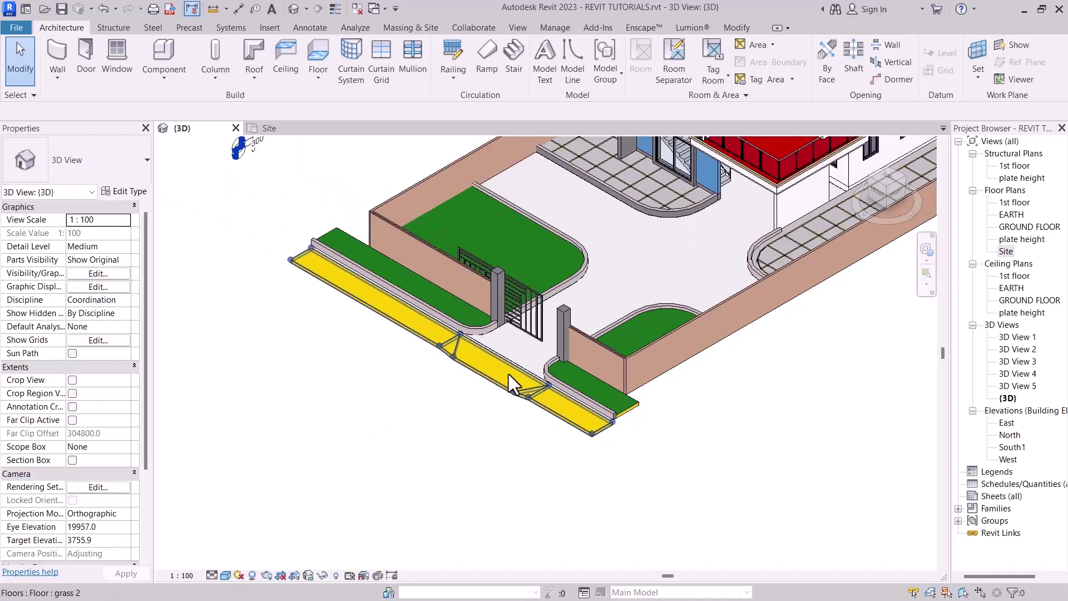
scroll(437, 352, up, 5)
scroll(454, 315, down, 3)
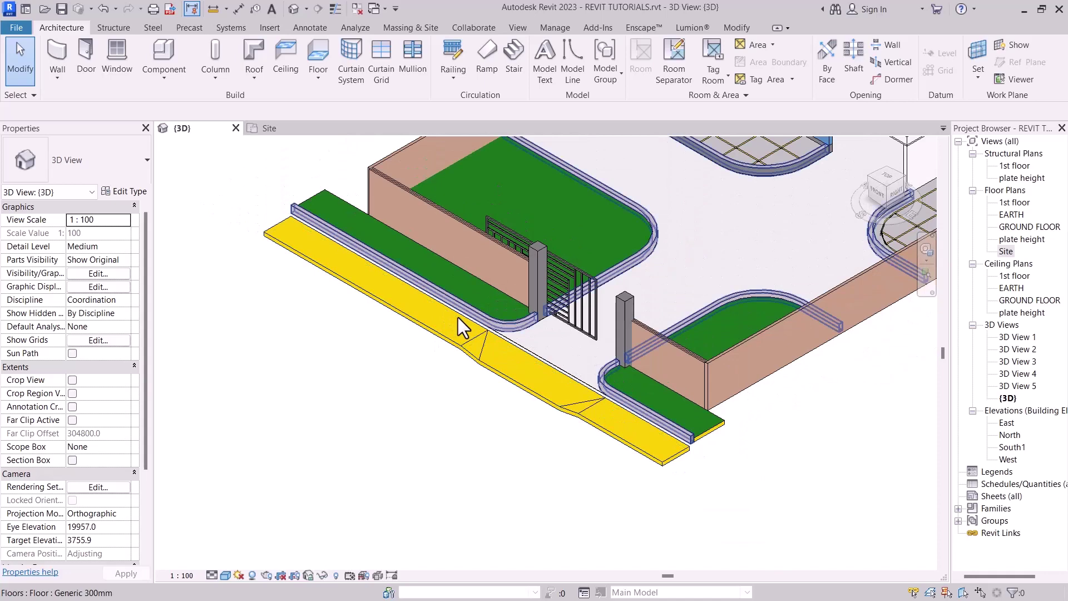
scroll(472, 305, down, 2)
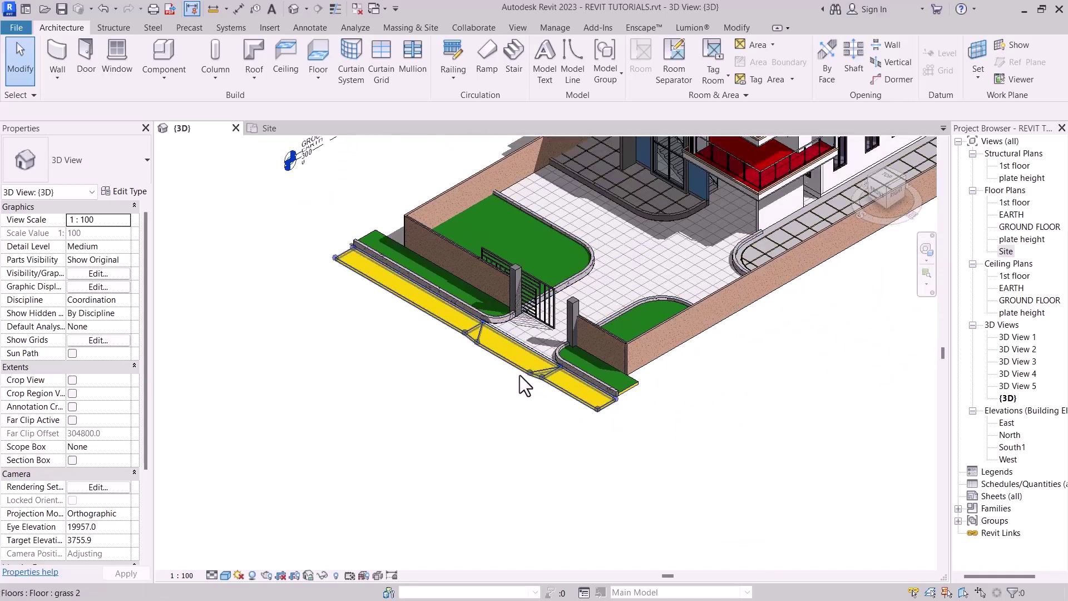
scroll(472, 327, up, 3)
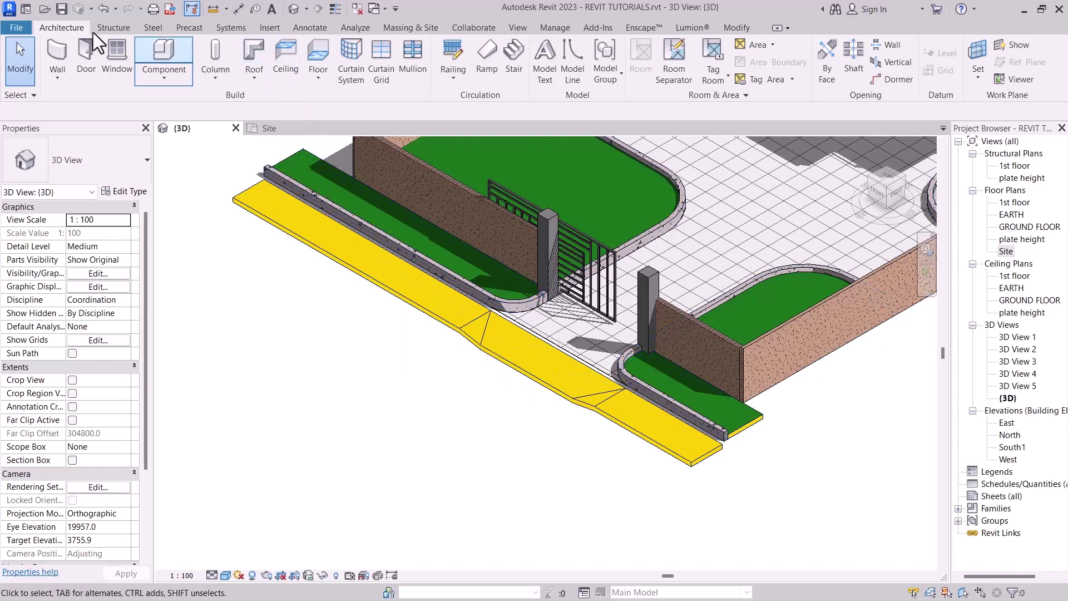
Create a Model In-Place component in the Generic Models category named Generic Models 3
click(67, 30)
click(161, 77)
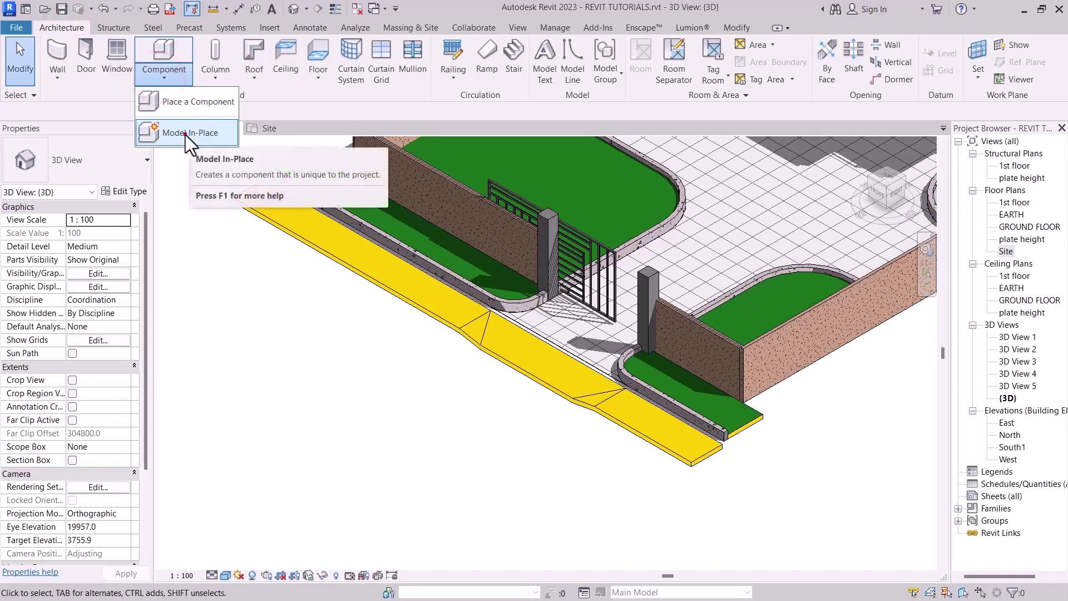
click(185, 135)
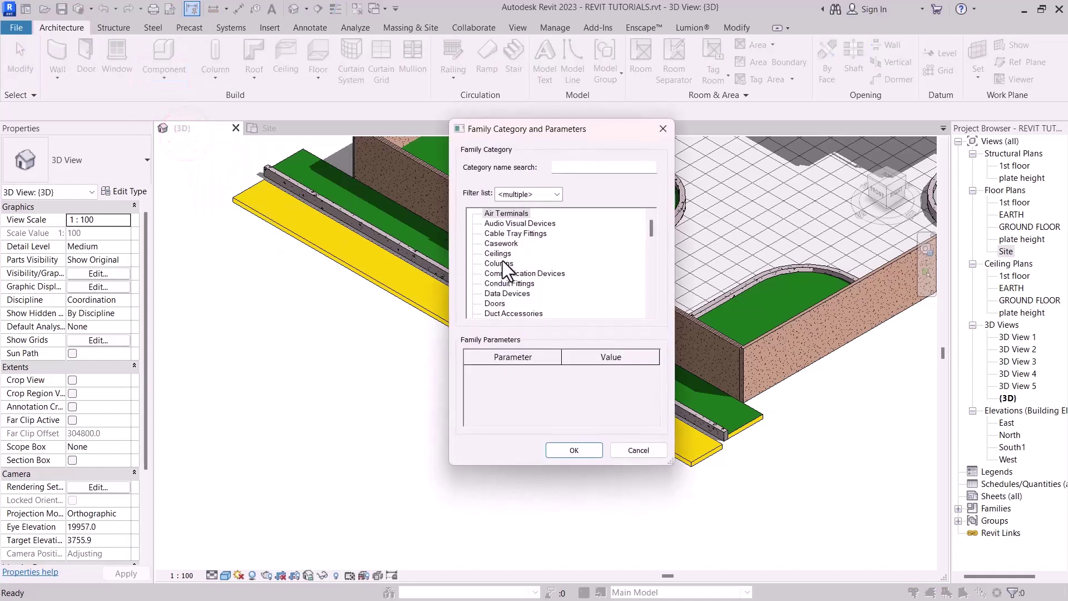
scroll(502, 261, down, 2)
scroll(503, 267, down, 3)
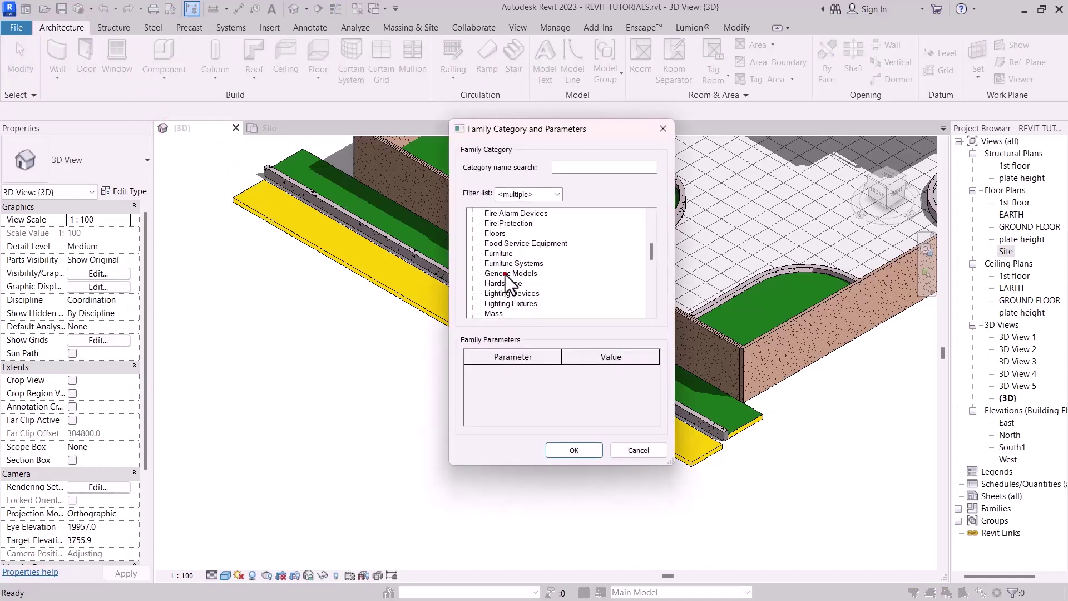
click(505, 275)
click(582, 451)
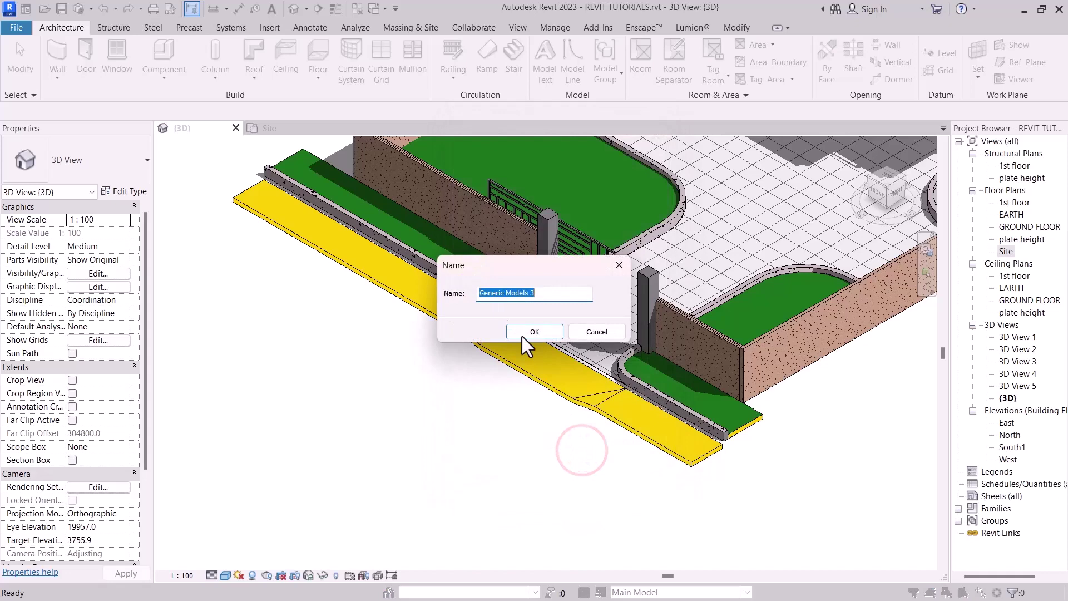
click(531, 336)
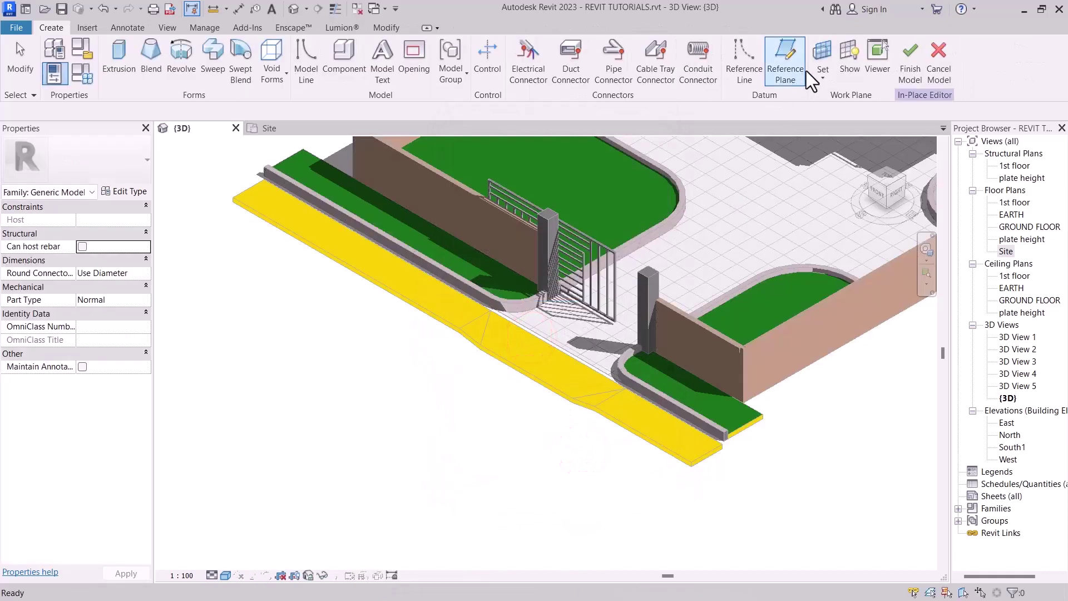
scroll(585, 366, down, 3)
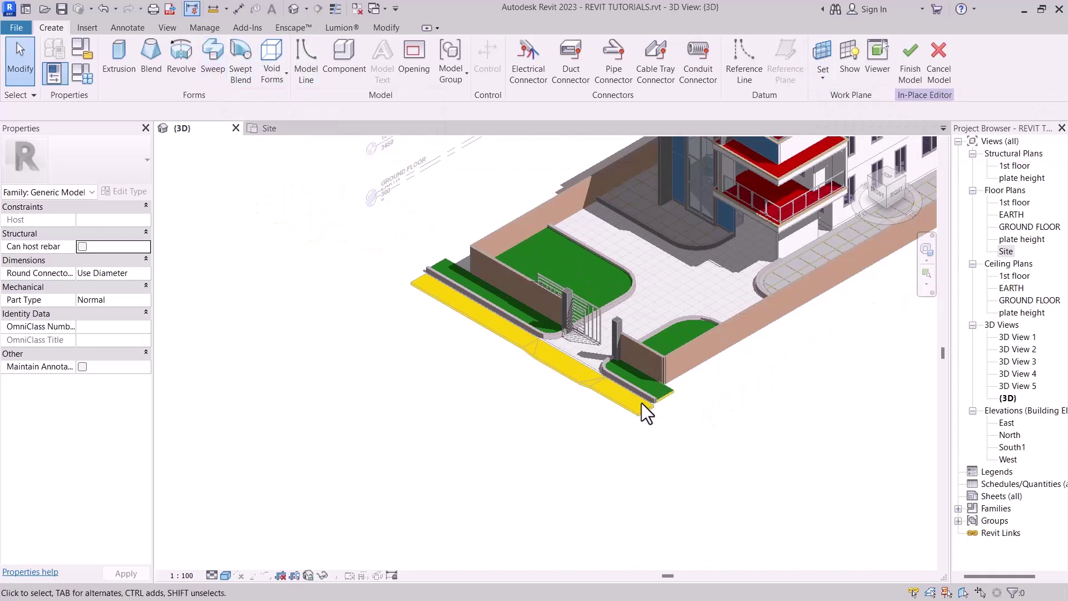
Start a sweep and set it to pick its path from 3D edges
click(212, 69)
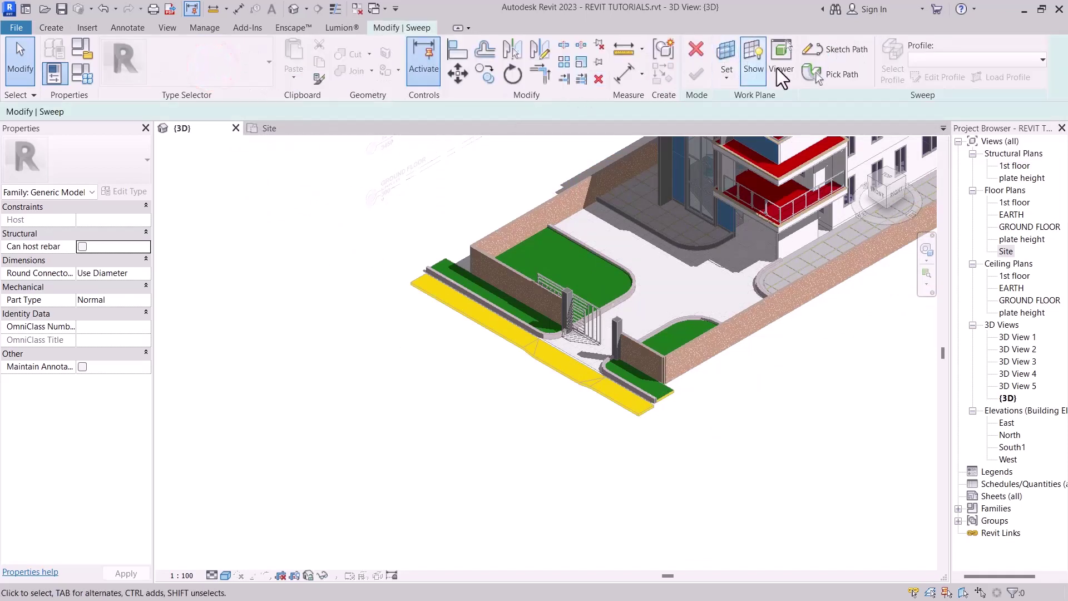
click(827, 76)
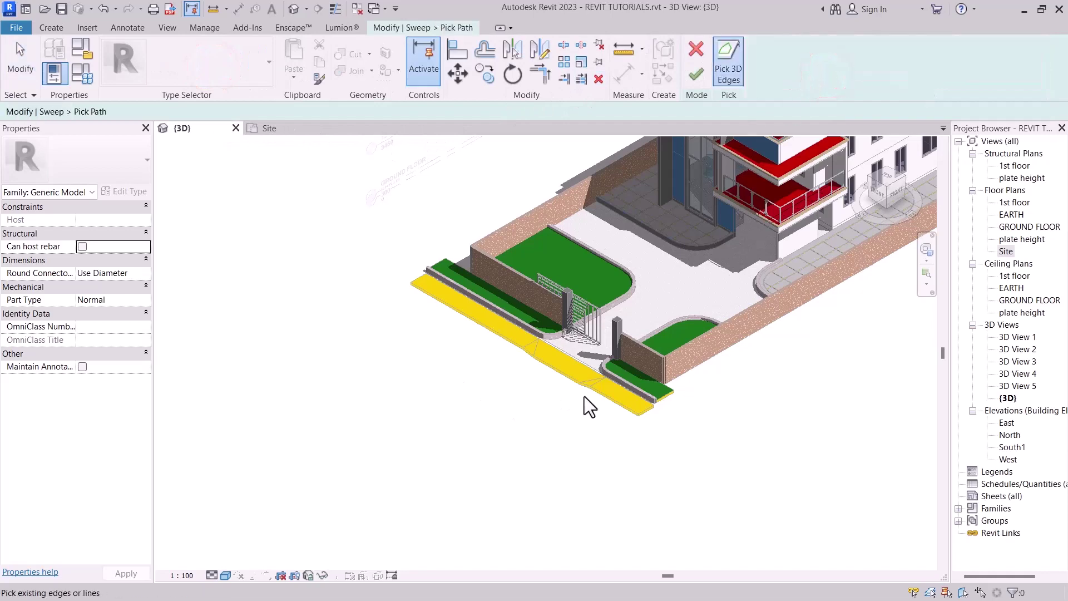
scroll(590, 396, up, 4)
scroll(600, 396, up, 2)
scroll(351, 245, up, 2)
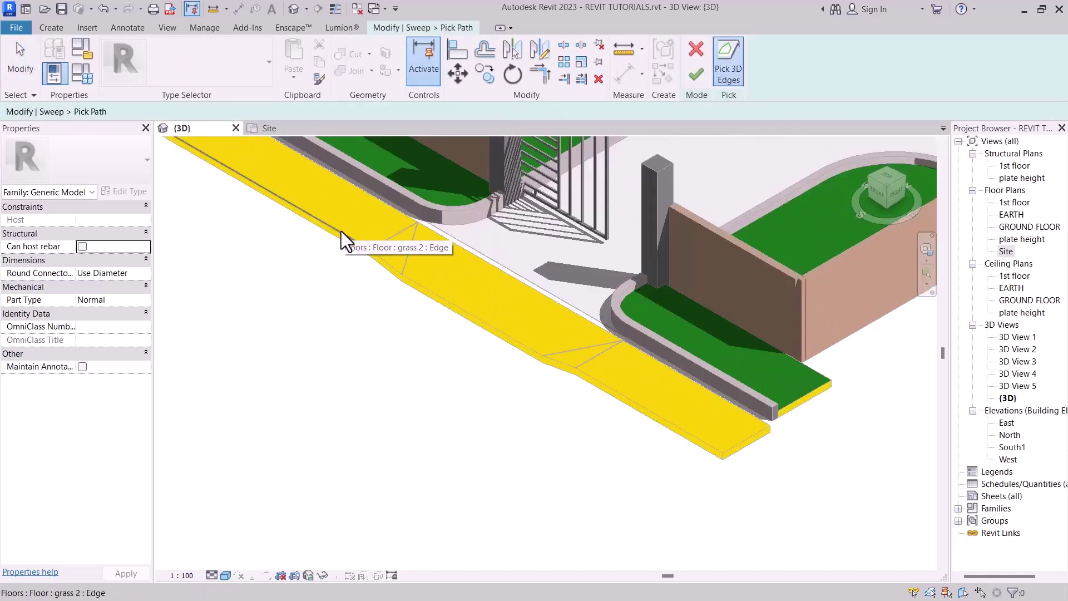
scroll(364, 249, up, 2)
Pick the yellow strip's front edge segments end to end as the sweep path
click(366, 252)
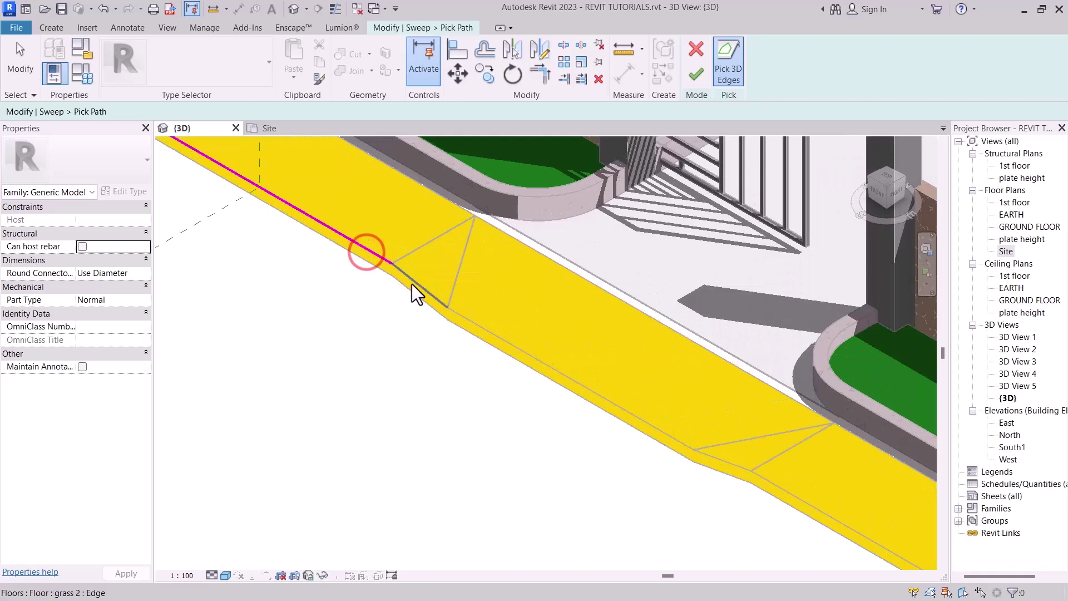
click(412, 284)
click(470, 319)
scroll(426, 337, down, 2)
scroll(499, 366, down, 2)
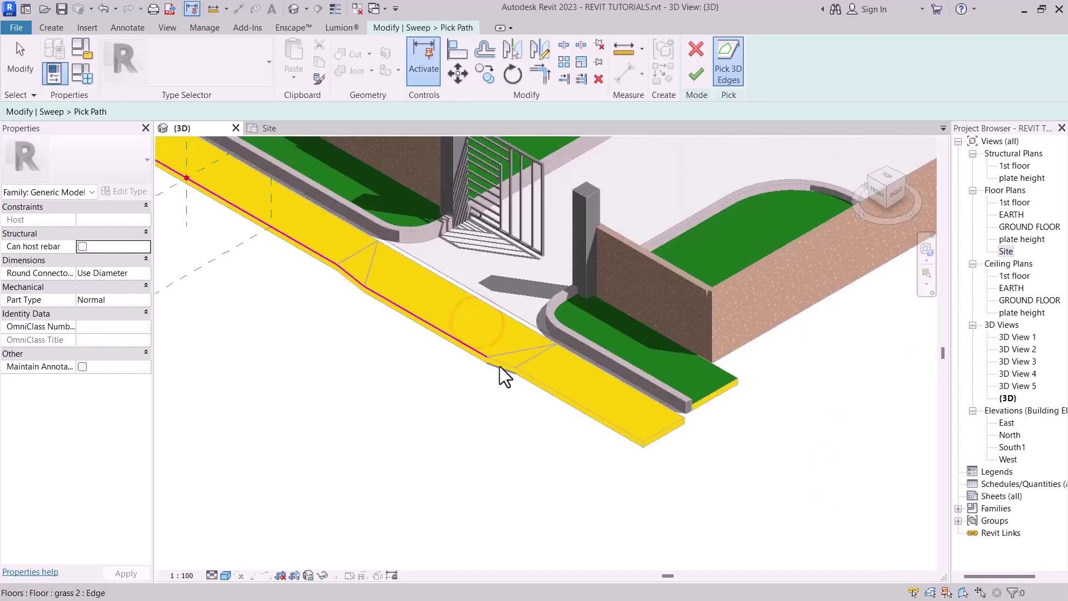
click(500, 365)
click(538, 384)
scroll(496, 374, down, 3)
shift+middle_drag(491, 381, 331, 289)
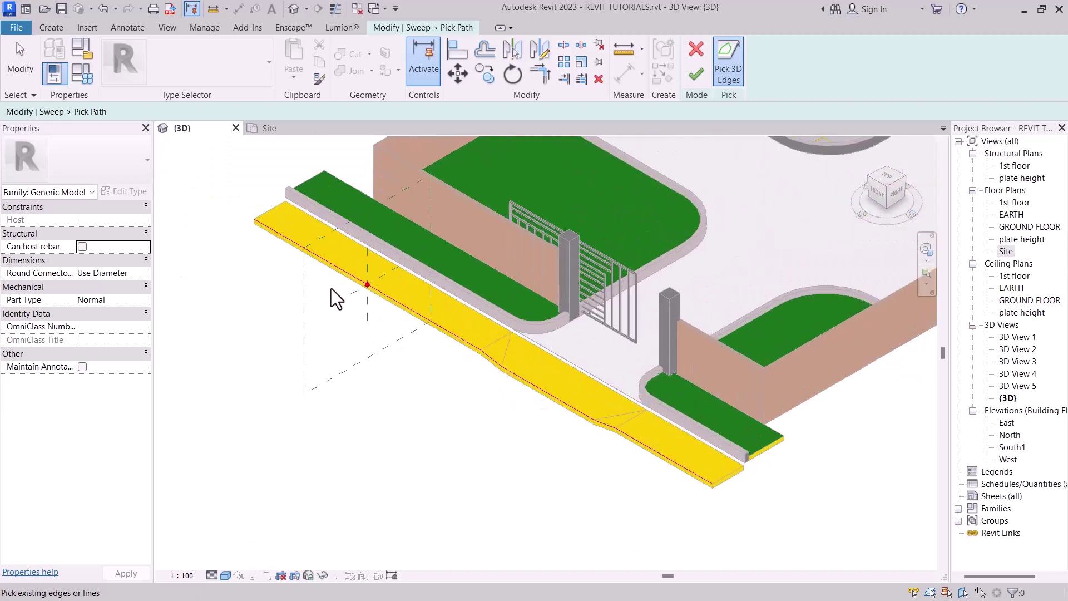
scroll(341, 286, up, 2)
scroll(353, 288, up, 2)
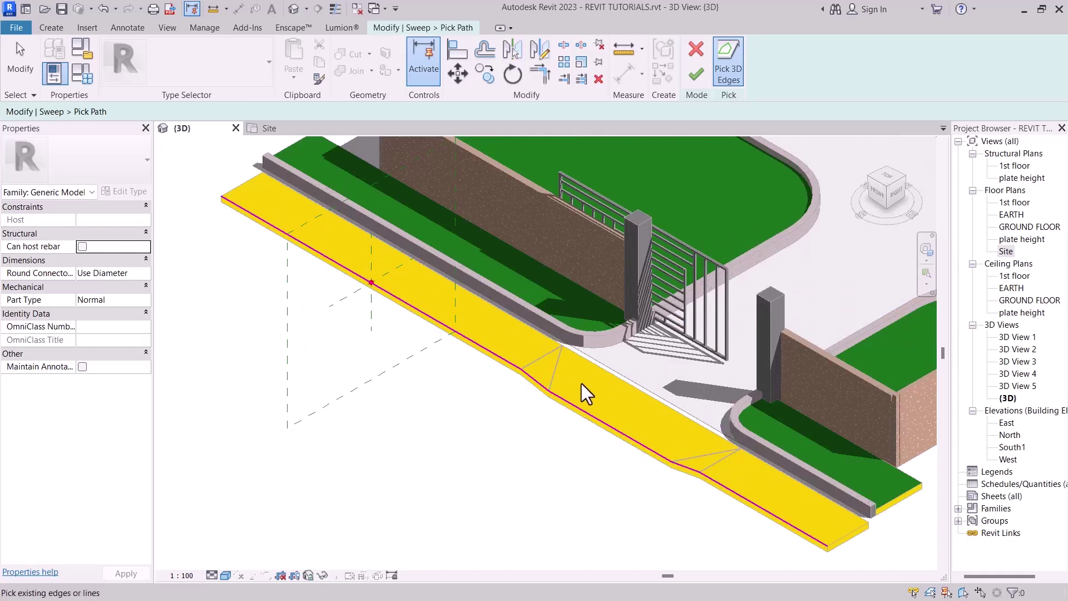
scroll(582, 383, down, 3)
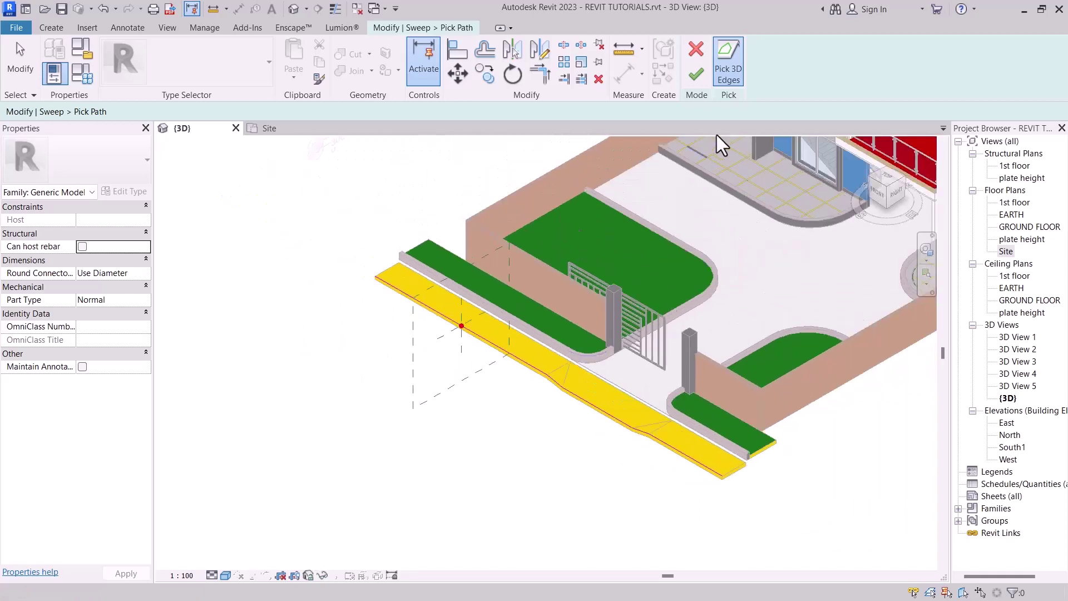
Finish the sweep path and edit its profile in the Right view
click(698, 75)
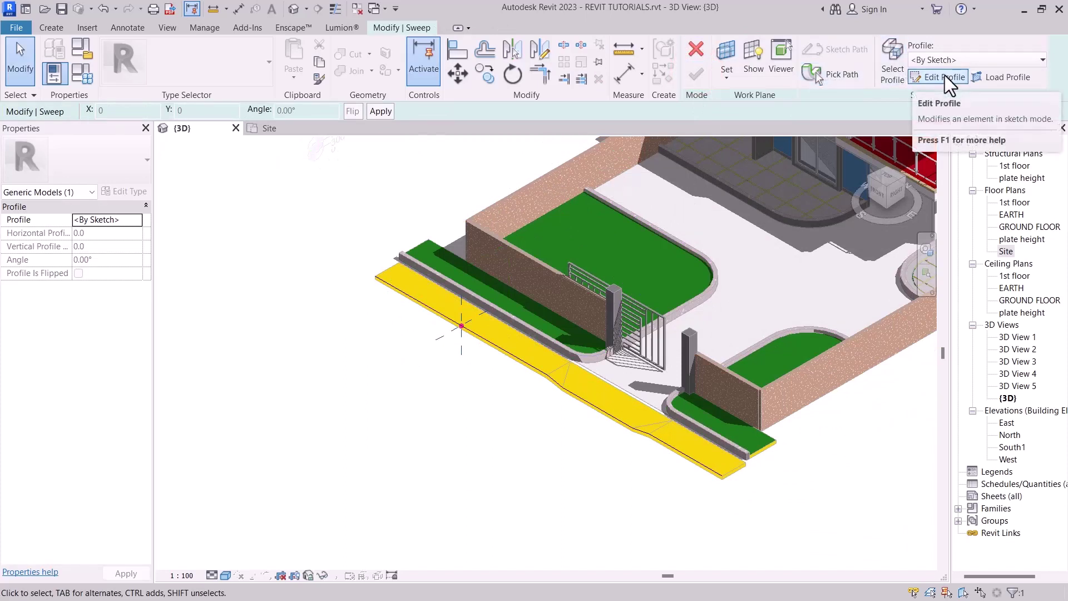
click(952, 78)
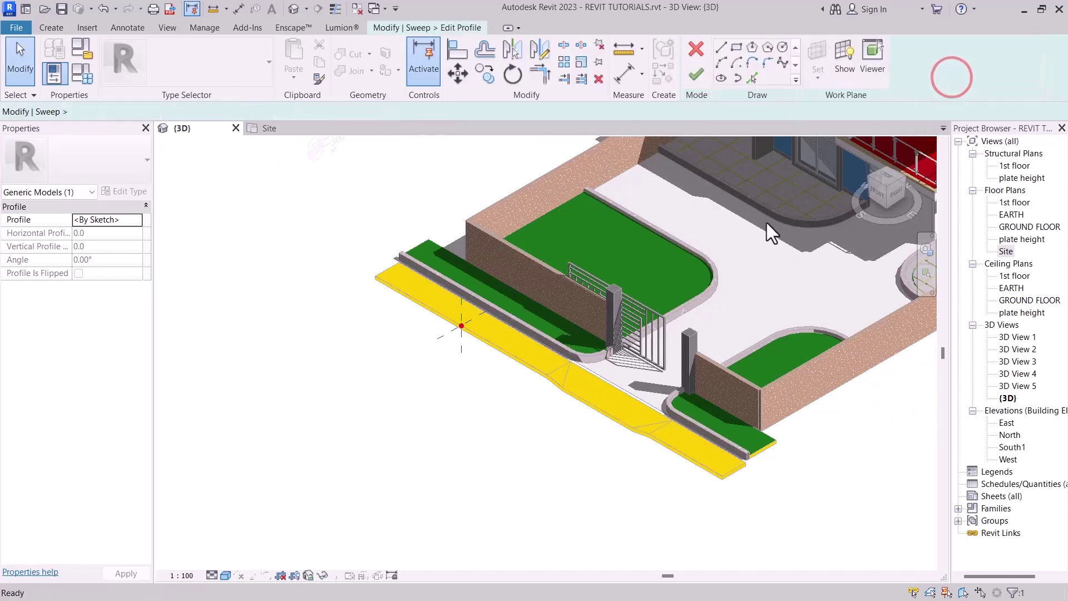
click(894, 195)
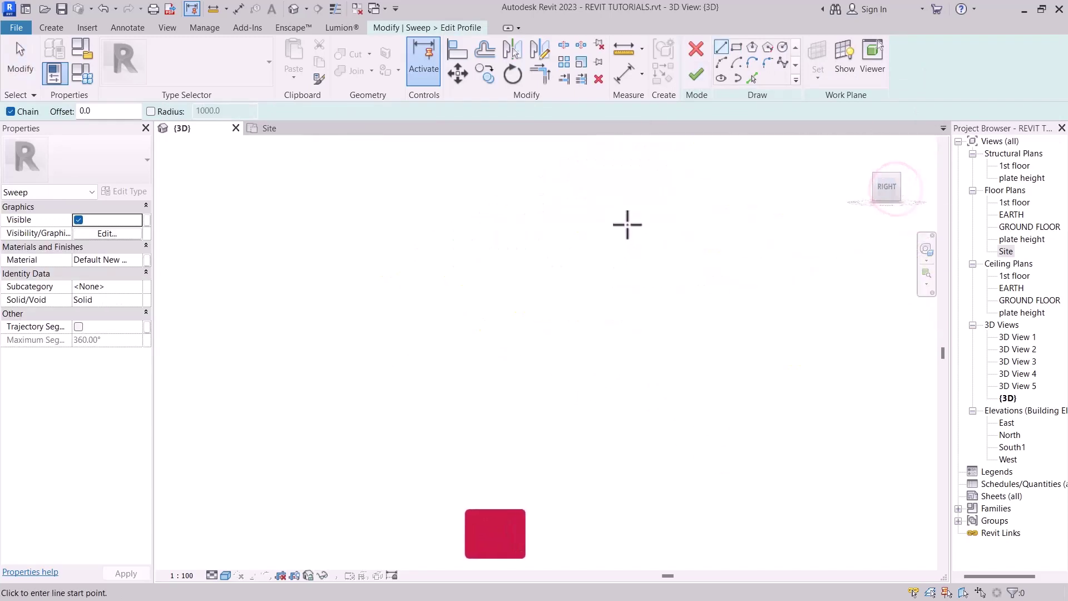
scroll(513, 276, up, 2)
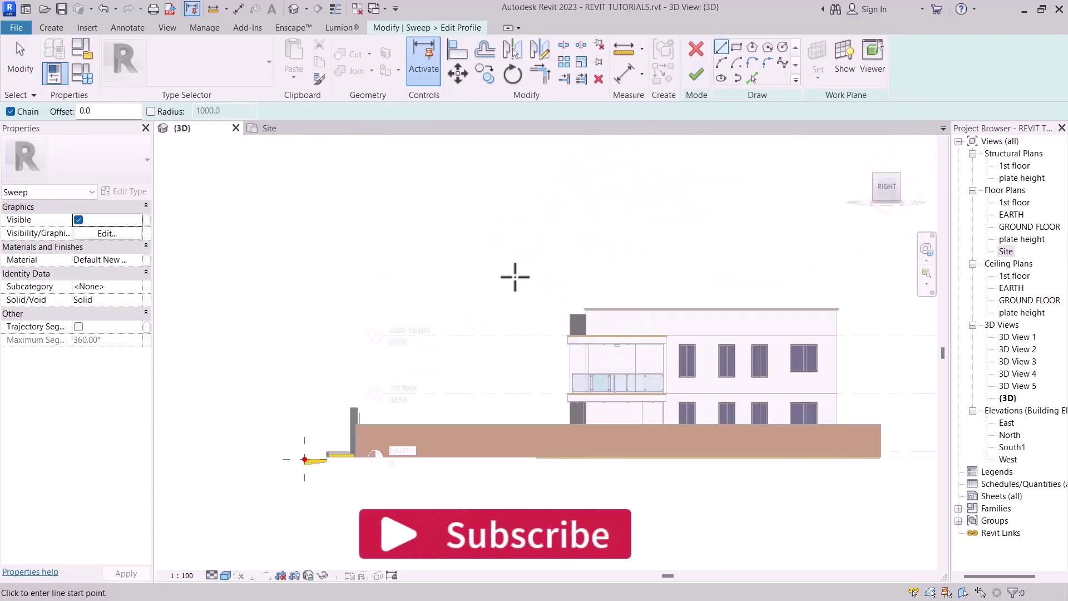
middle_drag(513, 277, 389, 384)
scroll(390, 384, up, 5)
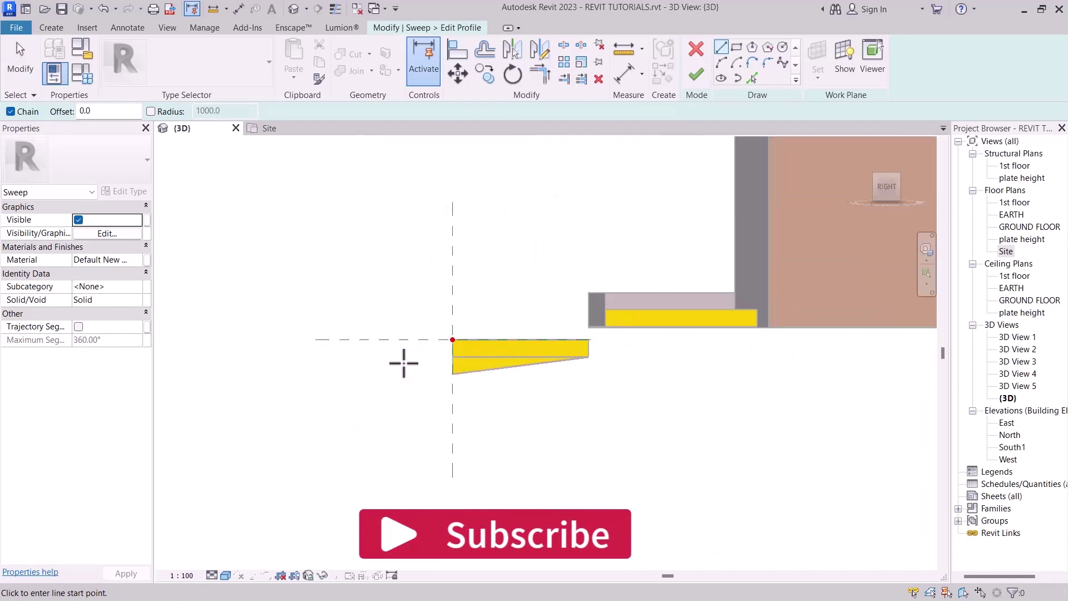
Draw the closed kerb outline with lines, including a chamfered top corner
click(722, 47)
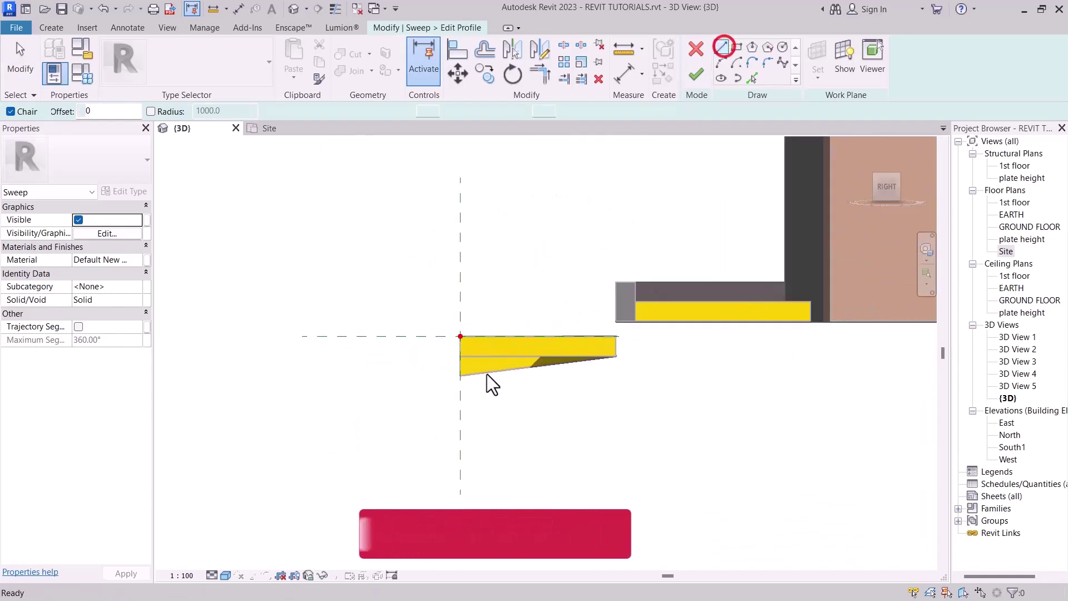
click(460, 336)
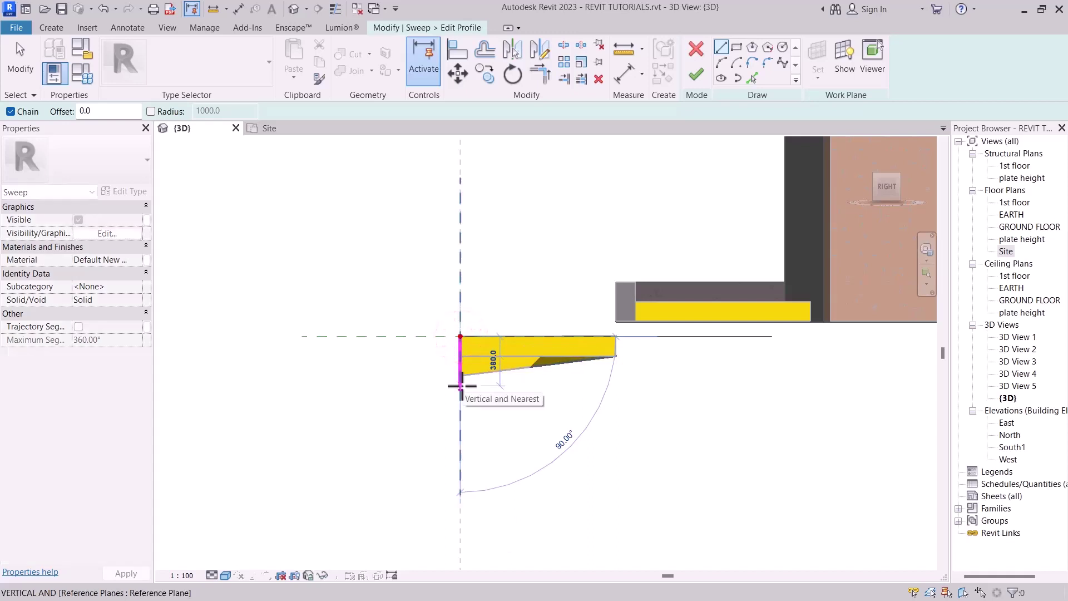
click(461, 385)
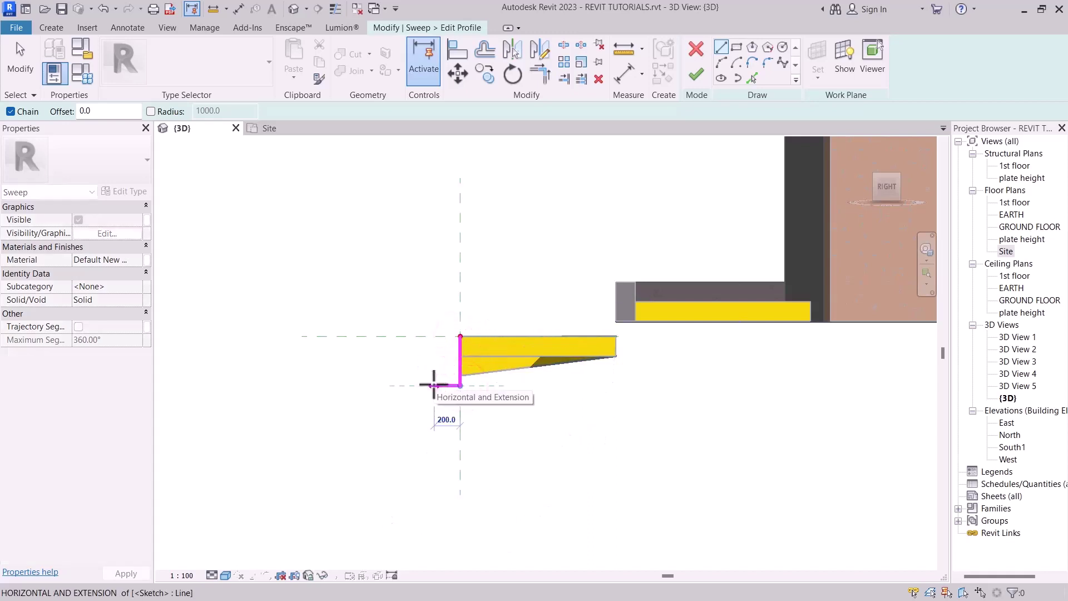
key(Escape)
key(Escape)
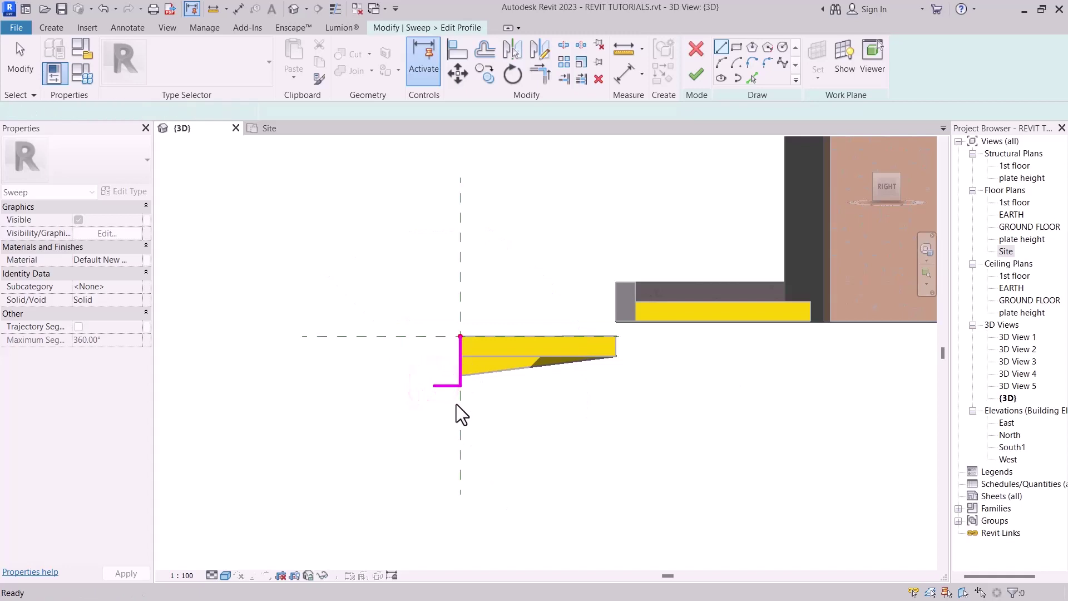
click(435, 385)
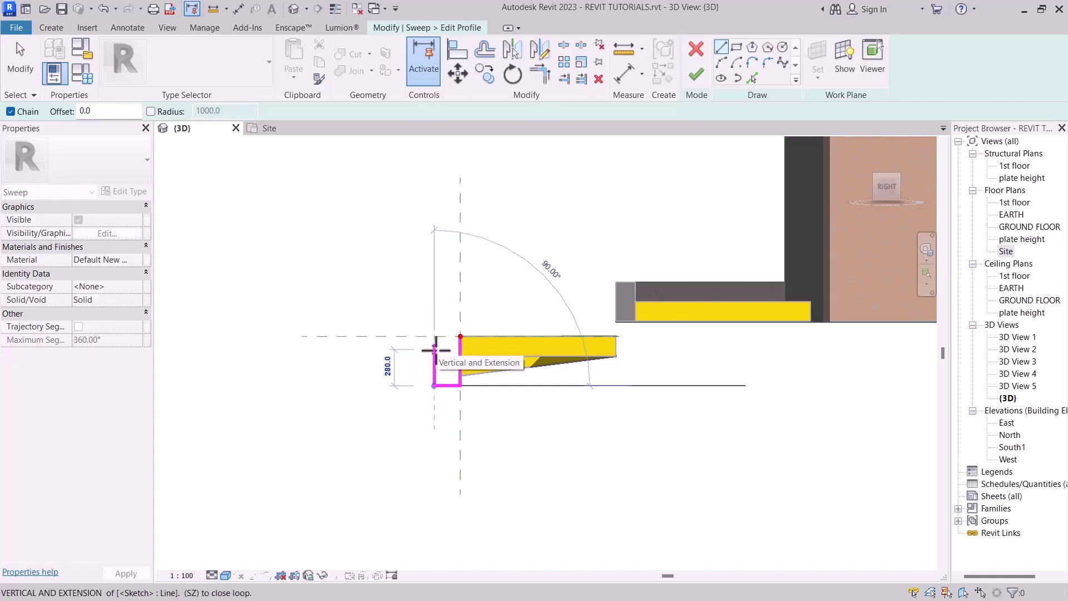
click(435, 351)
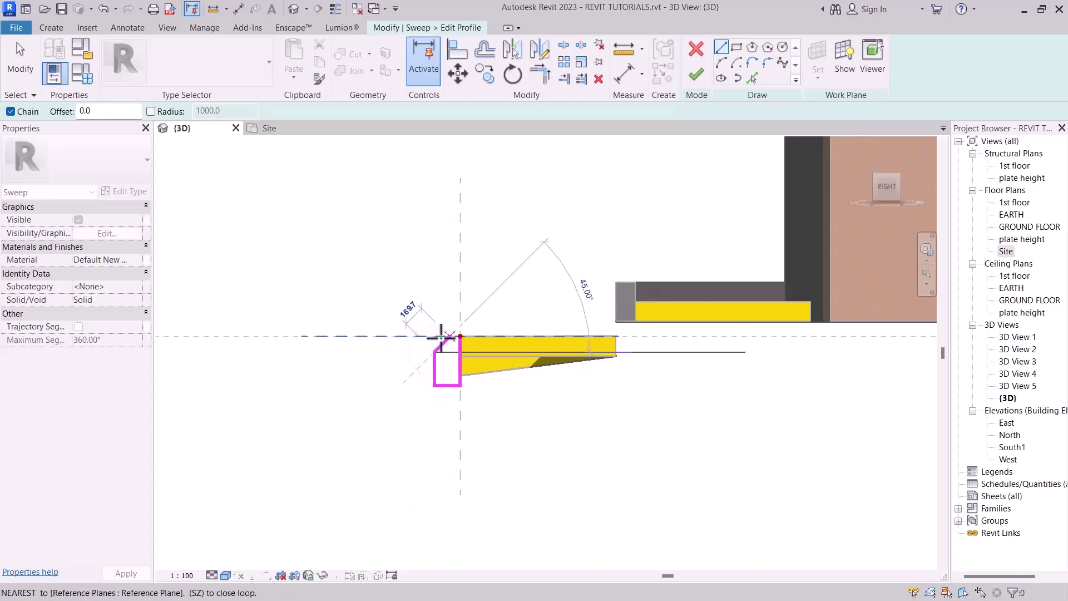
scroll(442, 336, up, 5)
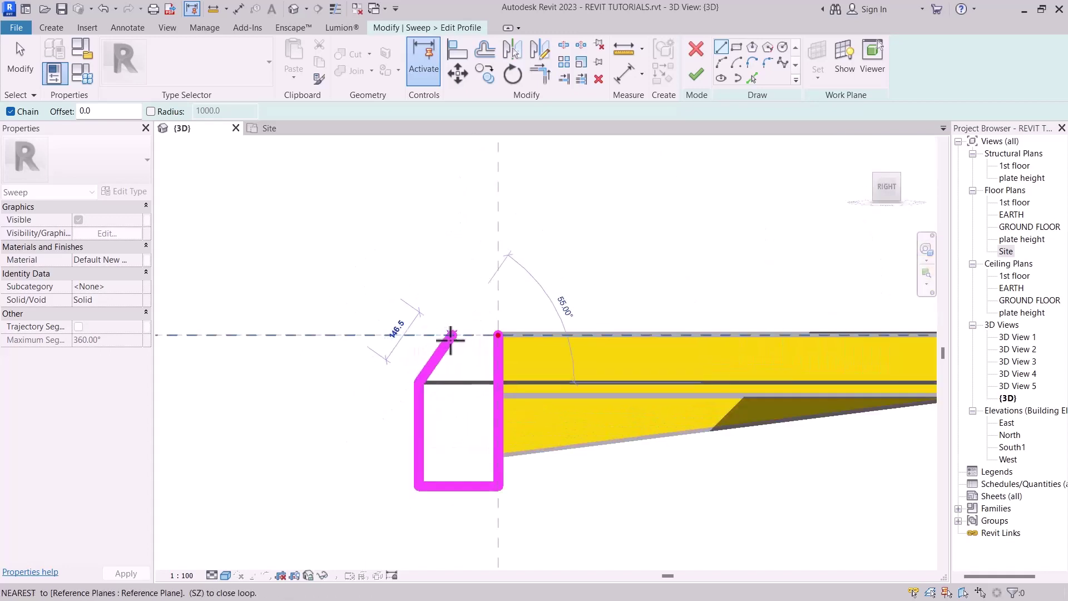
click(466, 334)
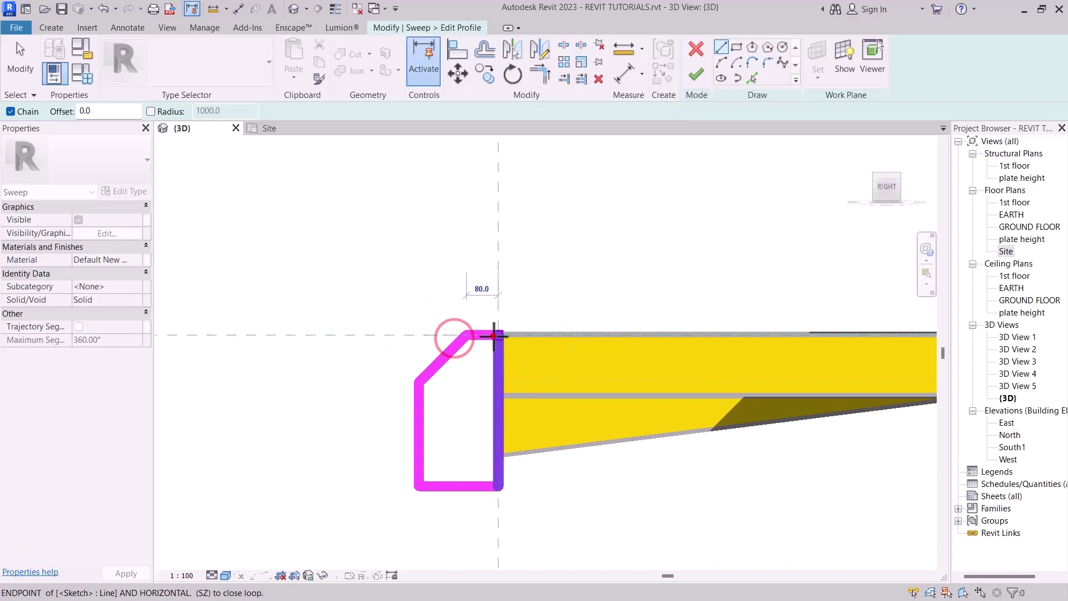
click(498, 334)
scroll(439, 316, down, 3)
key(Escape)
key(Escape)
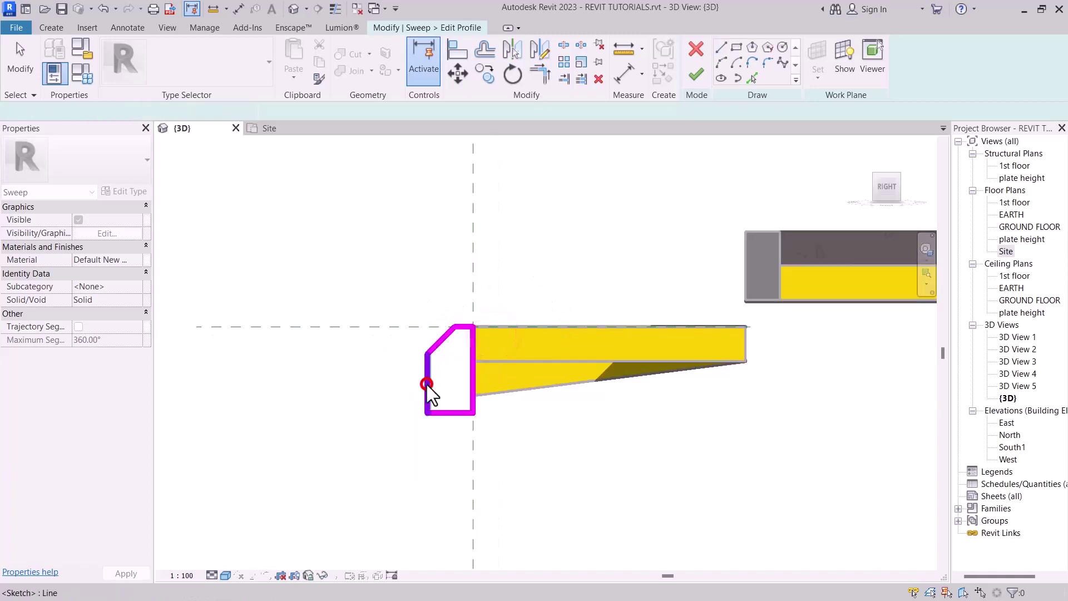
Set the kerb profile width to 150
click(427, 384)
click(446, 314)
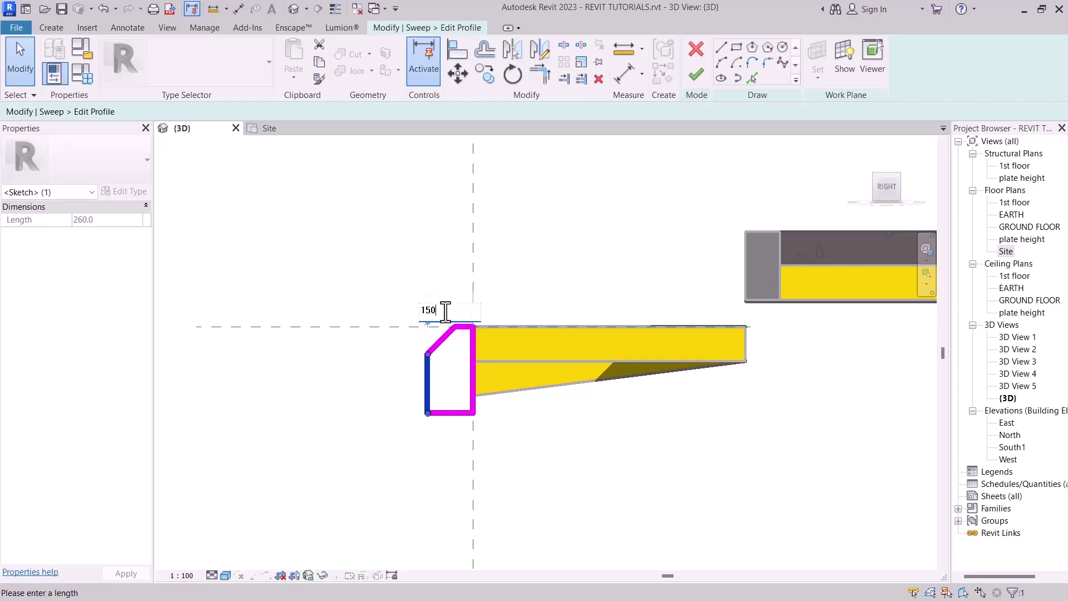
text(150)
key(Return)
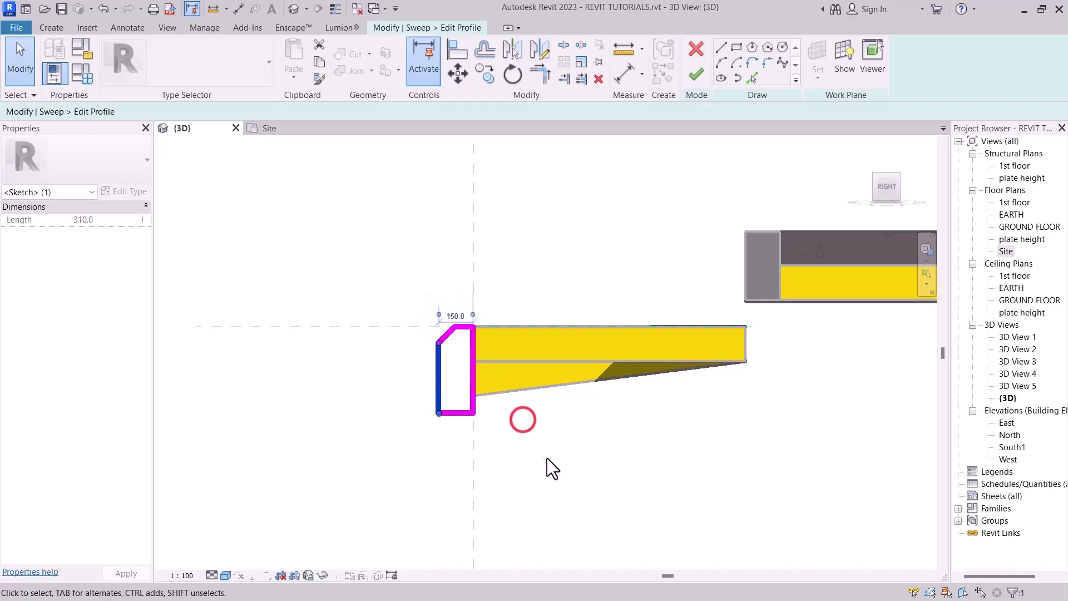
scroll(462, 367, up, 2)
Shorten the outer vertical line and reconnect the chamfer to its top end
key(Escape)
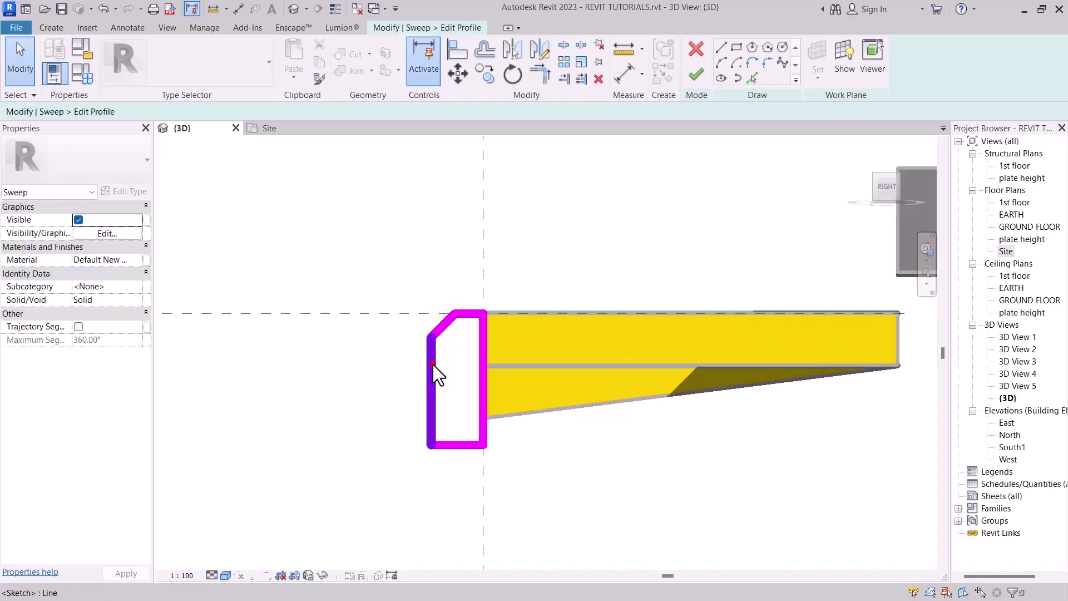
click(432, 363)
drag(431, 337, 432, 351)
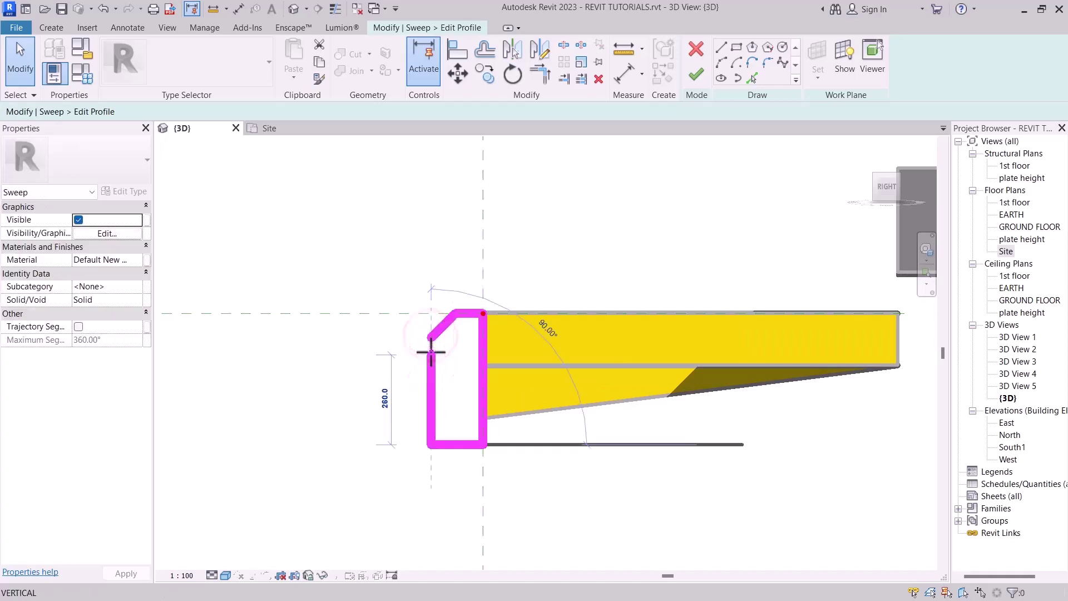
click(437, 332)
key(Escape)
click(438, 333)
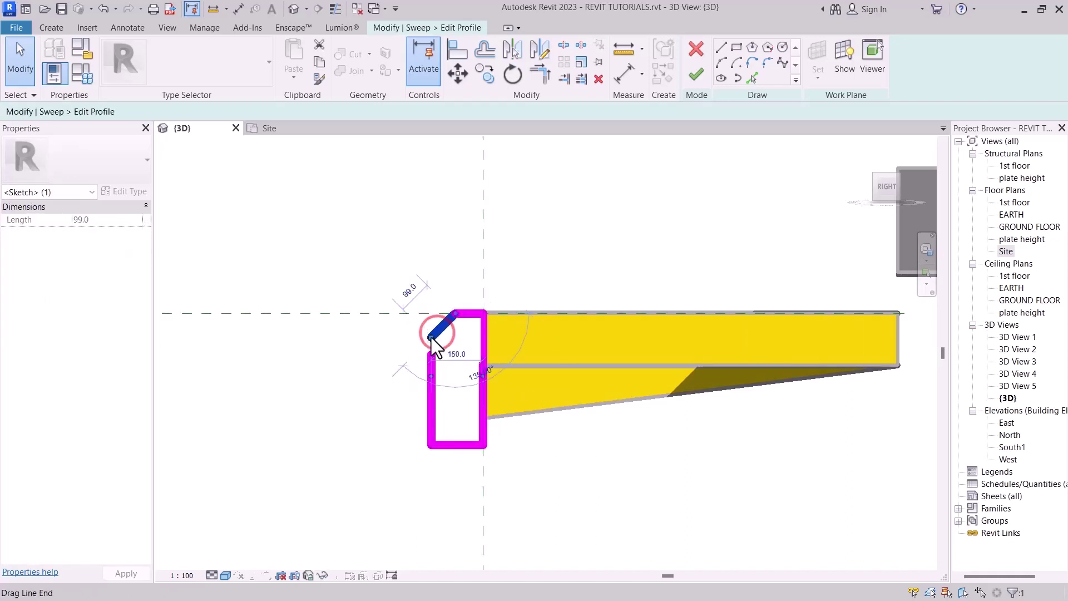
mouse_move(437, 333)
mouse_down()
mouse_move(431, 360)
mouse_move(429, 344)
mouse_up()
key(Escape)
click(432, 362)
key(Escape)
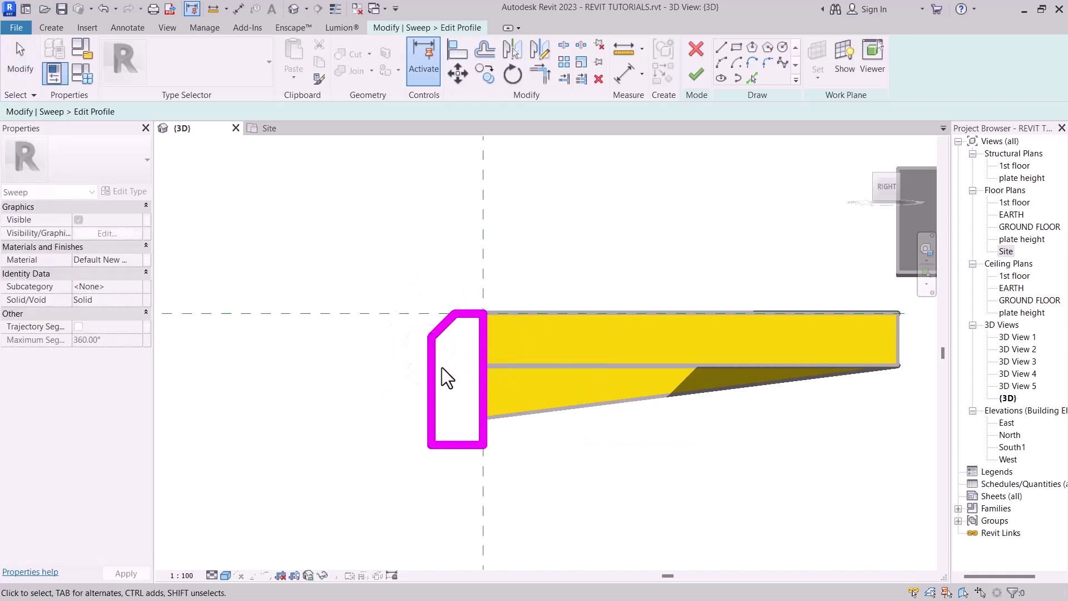
scroll(443, 366, down, 2)
scroll(443, 366, down, 2)
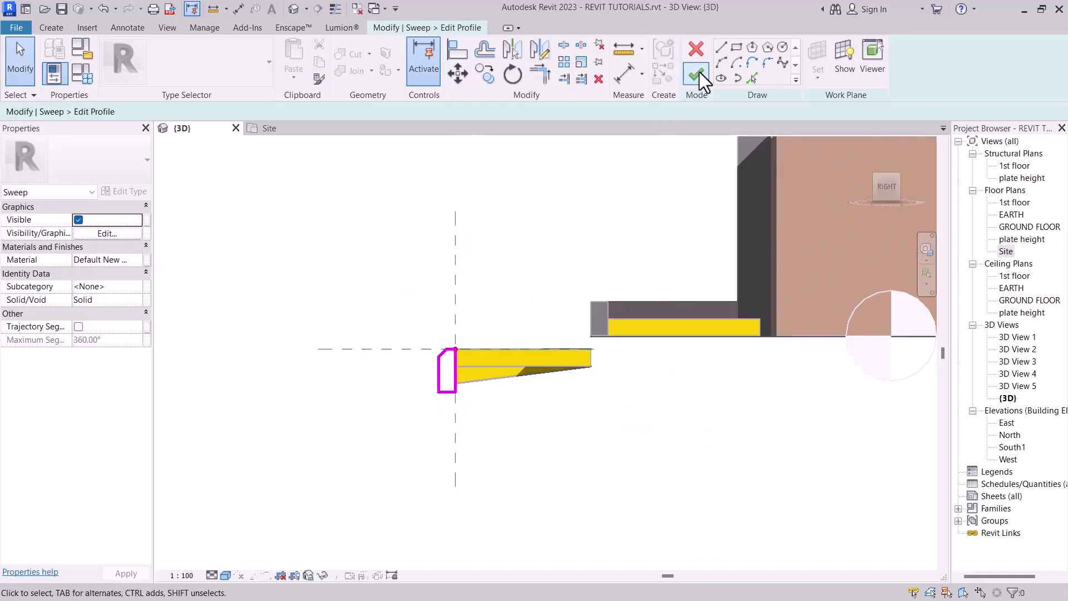
scroll(440, 398, up, 2)
scroll(466, 357, up, 1)
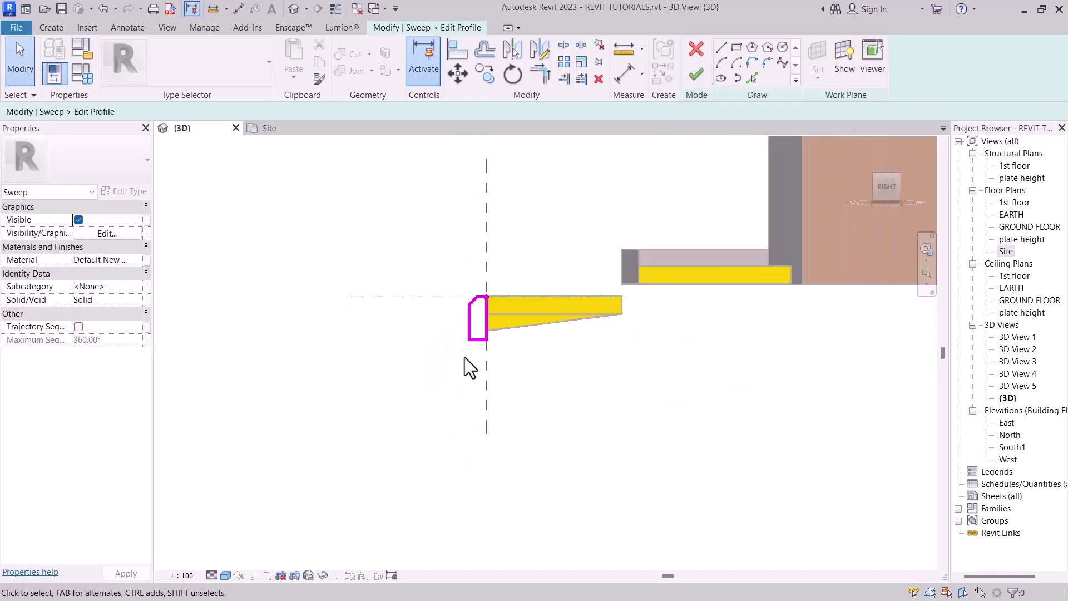
middle_drag(465, 357, 473, 302)
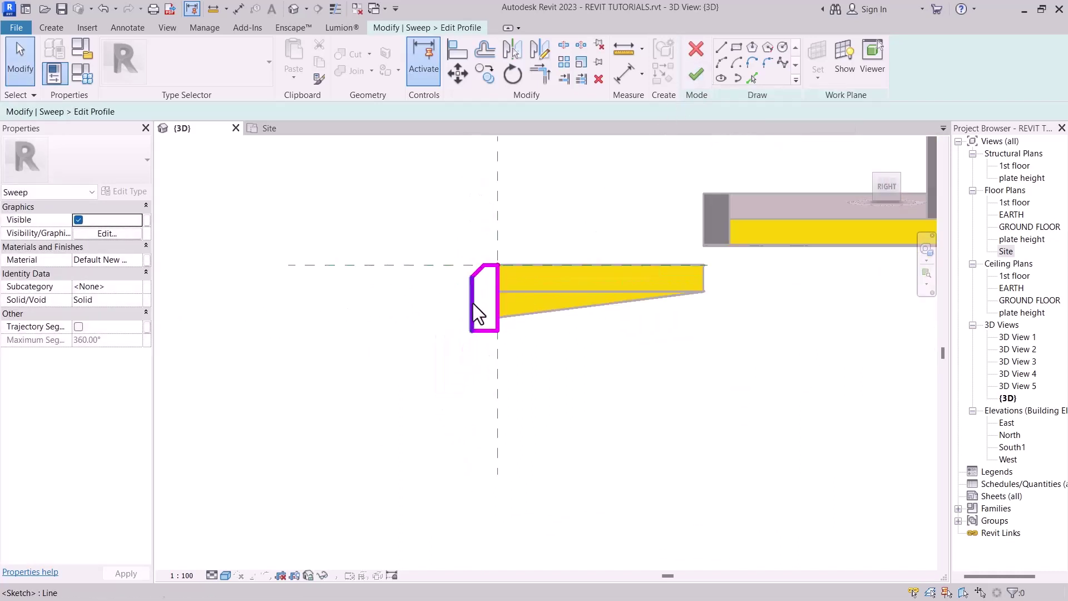
Search the Material Browser for concrete and choose ARCAT - Concrete - Reinforced_4500psi for the kerb sweep
click(136, 259)
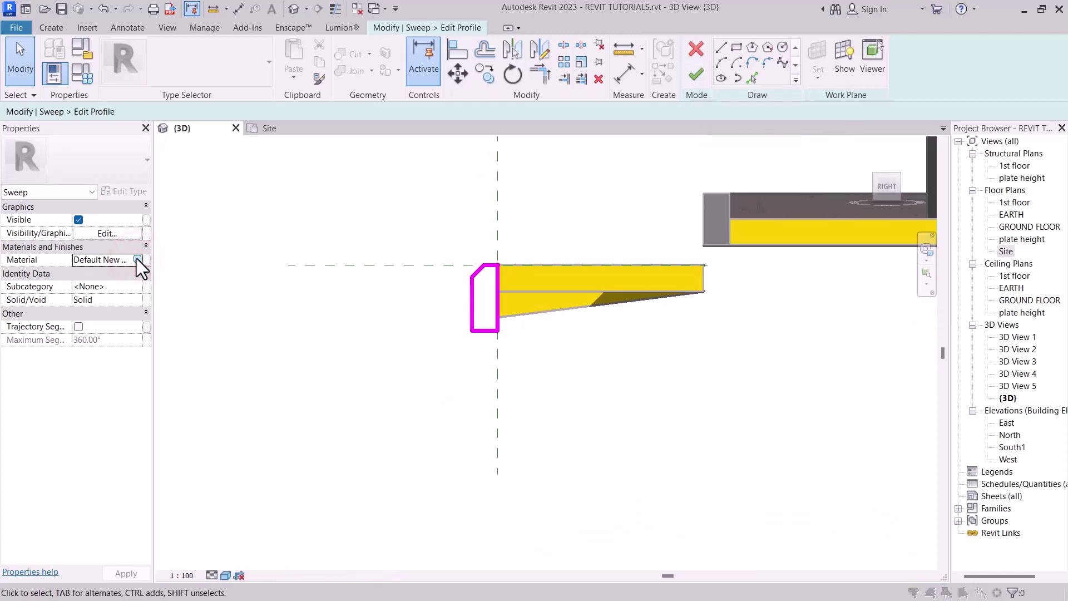
click(138, 259)
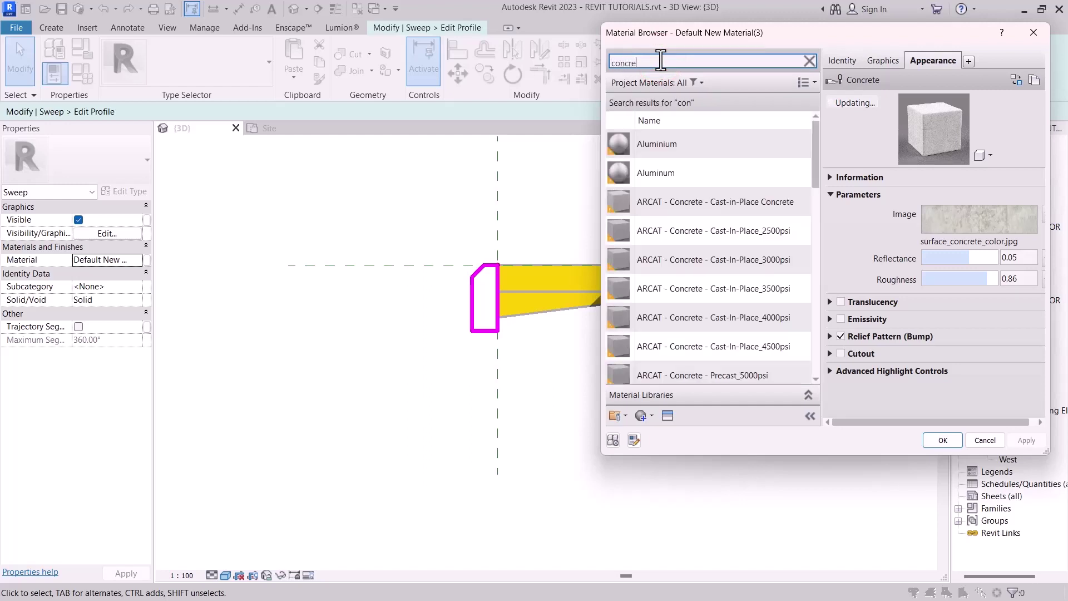
text(te)
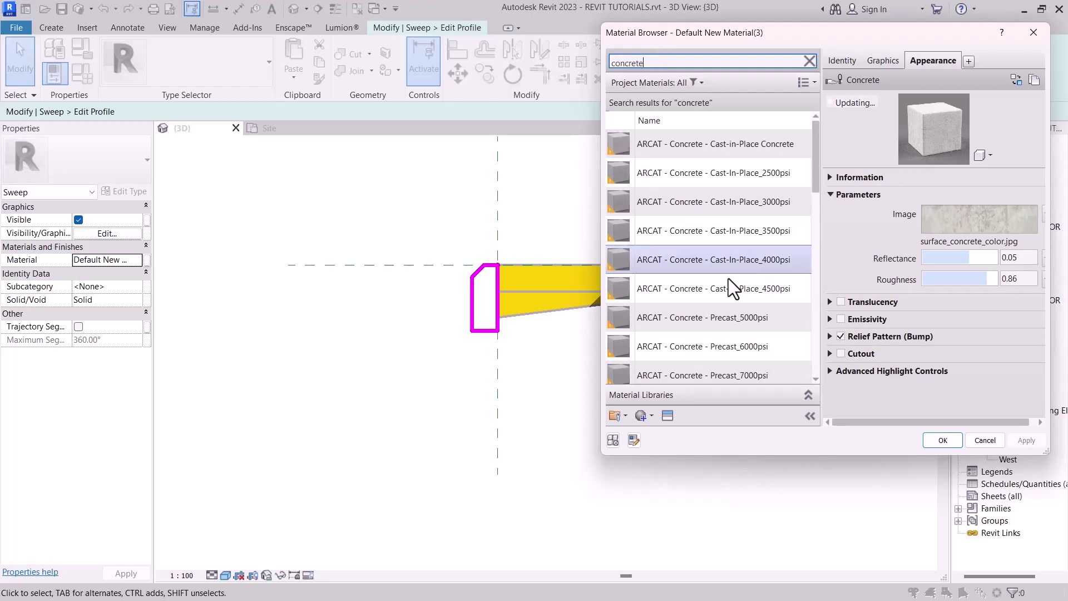
scroll(717, 256, down, 1)
click(711, 289)
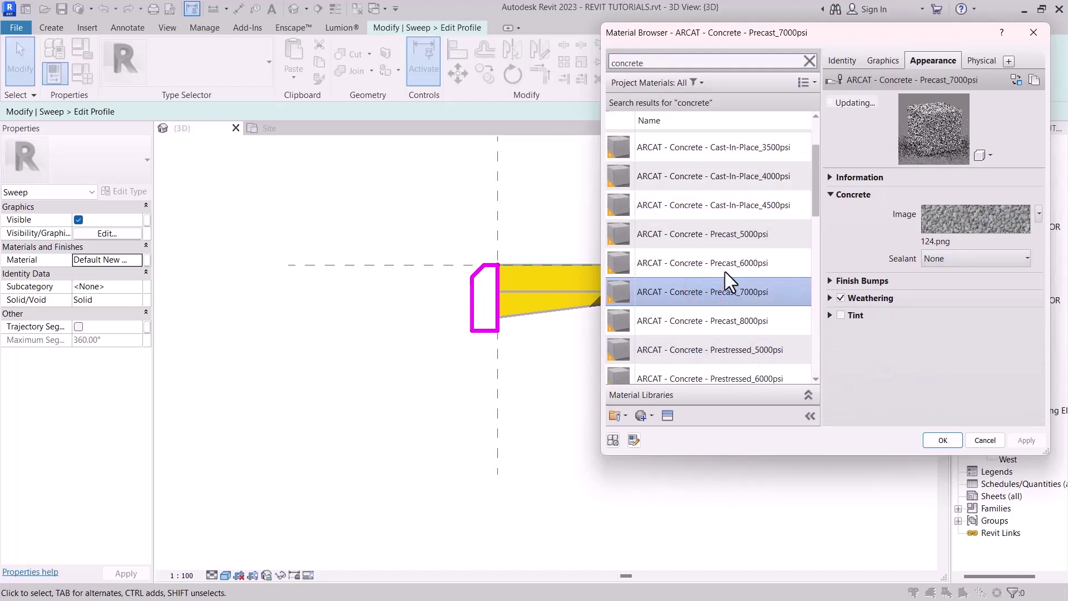
scroll(732, 350, down, 5)
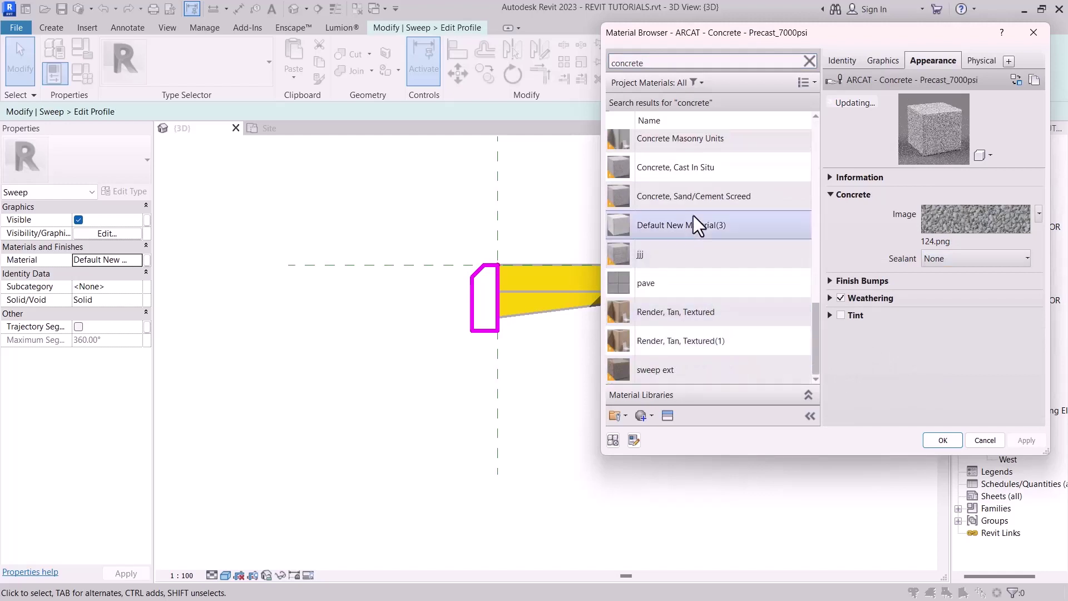
scroll(699, 283, up, 5)
click(719, 329)
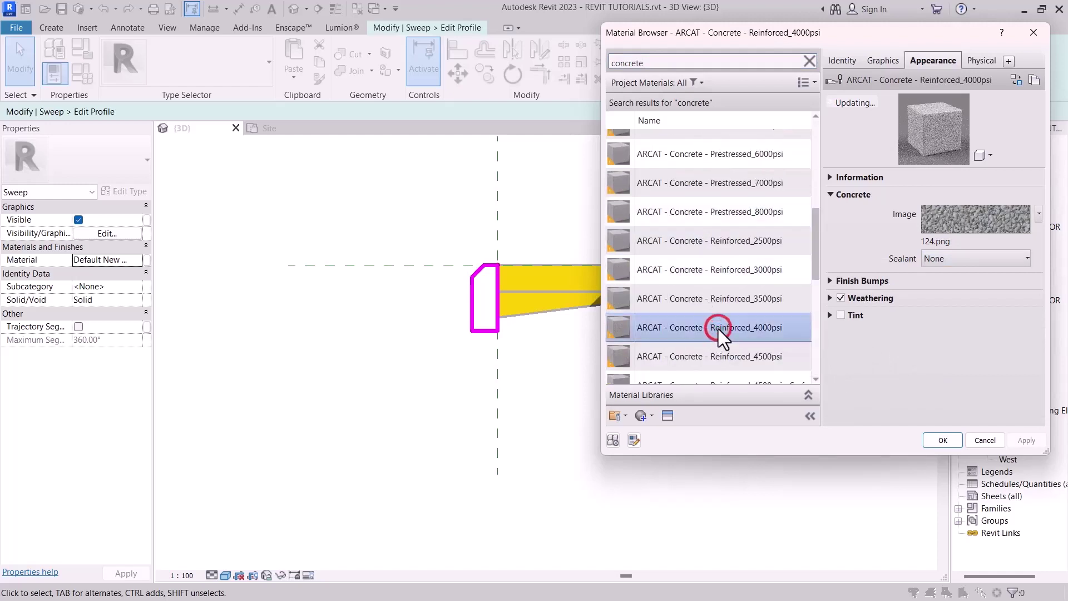
click(743, 360)
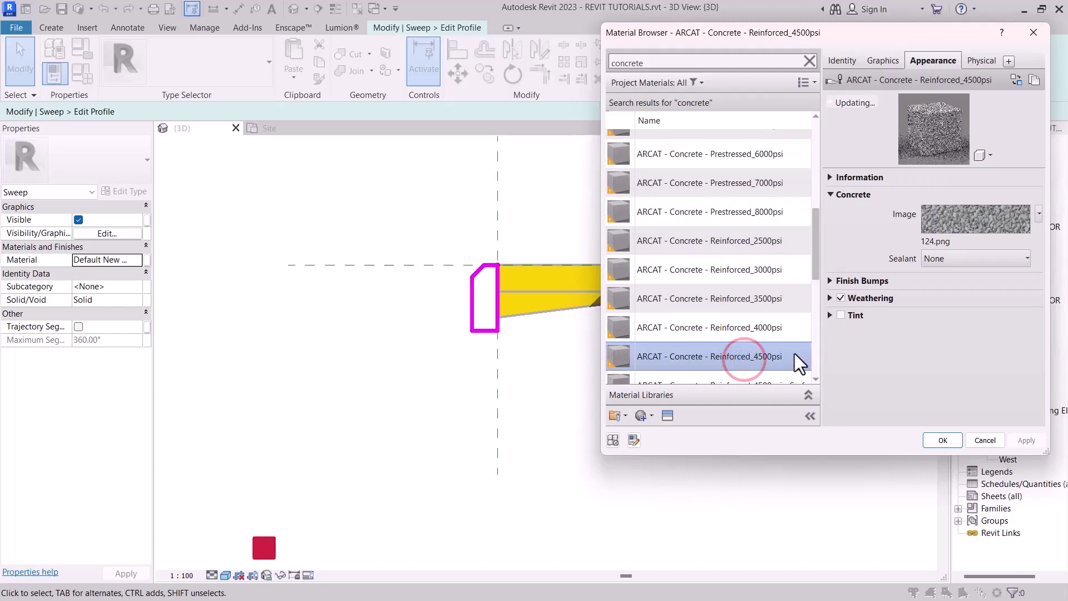
Confirm the material, finish the kerb profile, sweep and in-place model, and return to the default 3D view
click(948, 439)
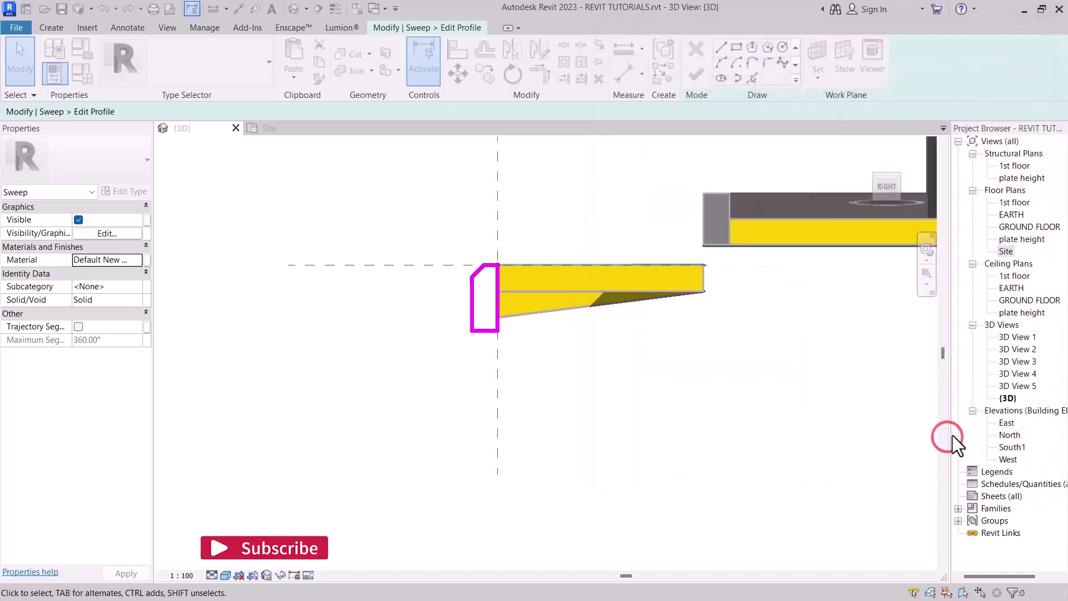
click(700, 76)
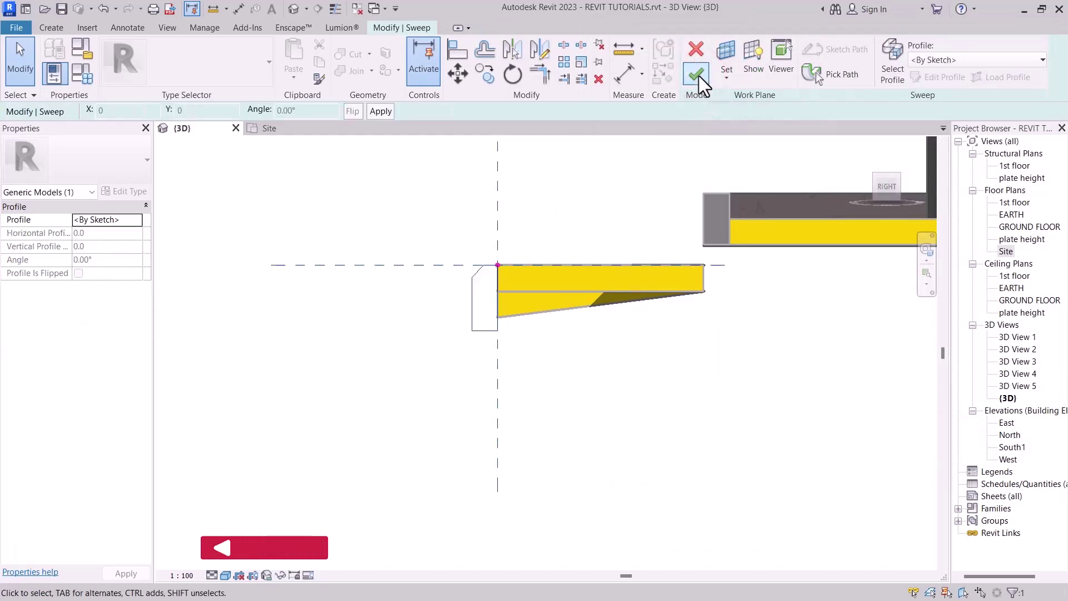
click(699, 75)
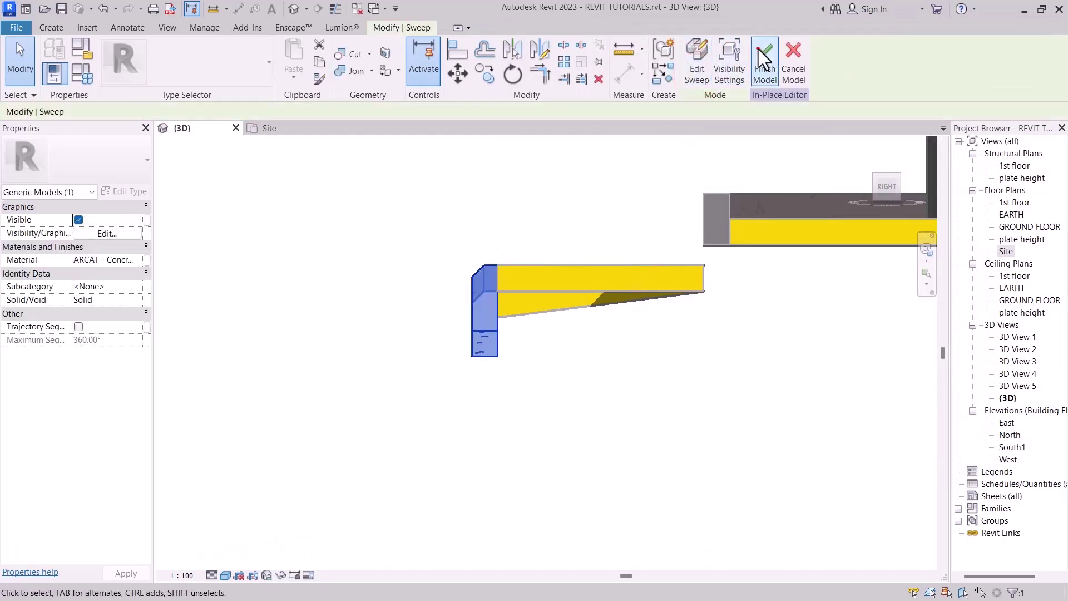
click(760, 52)
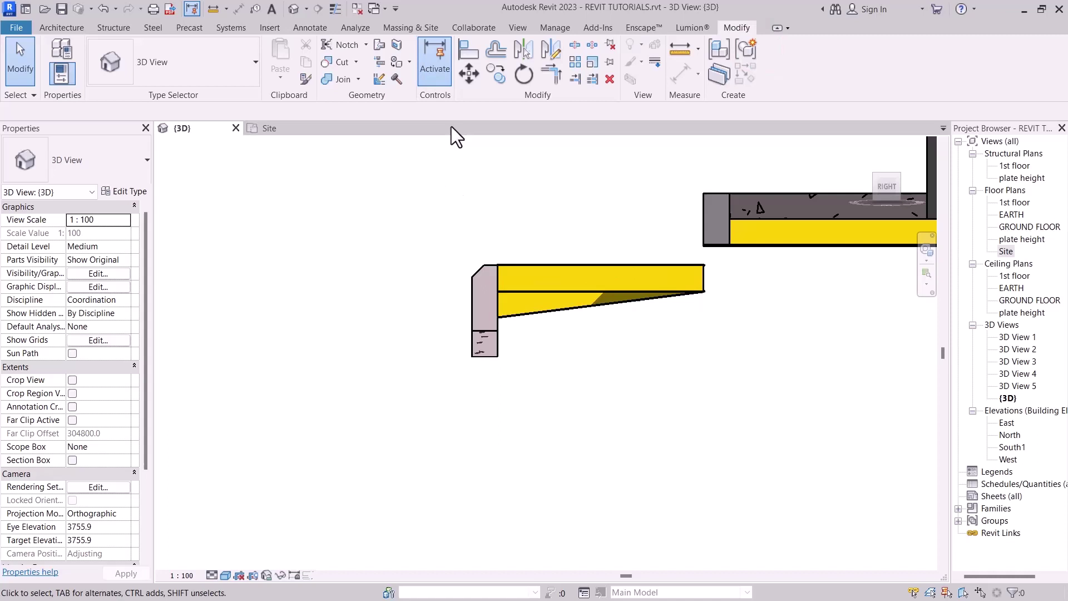
click(294, 9)
click(874, 174)
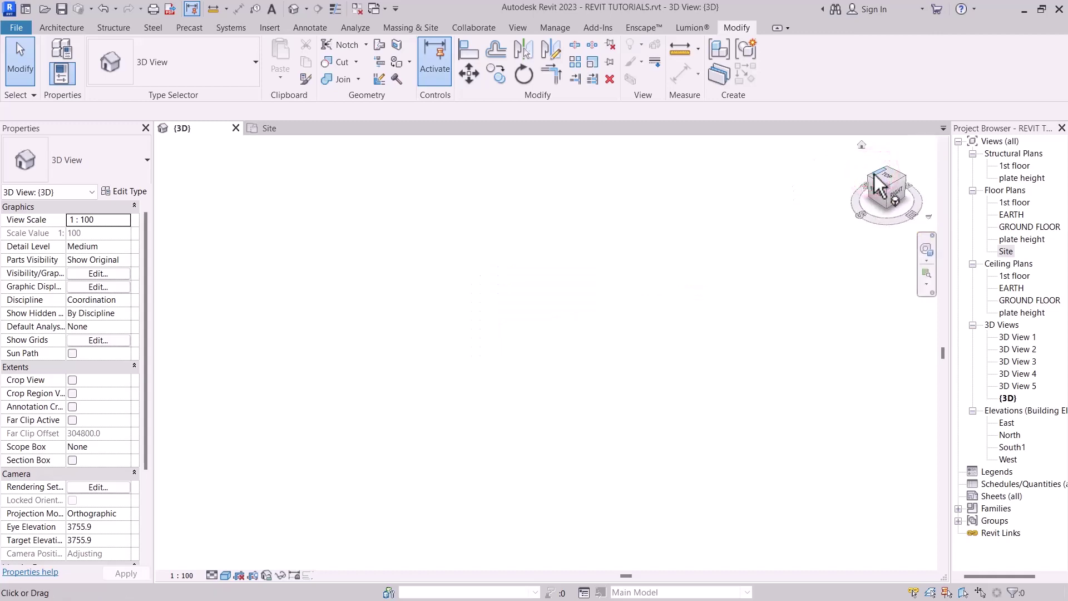
scroll(471, 436, down, 2)
scroll(497, 298, up, 4)
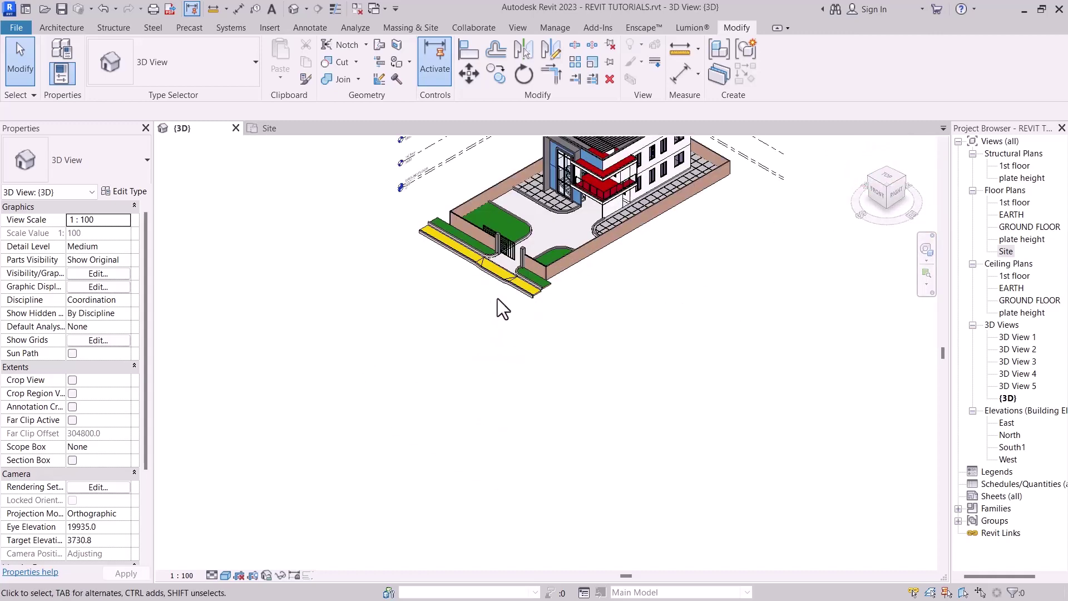
scroll(519, 209, up, 6)
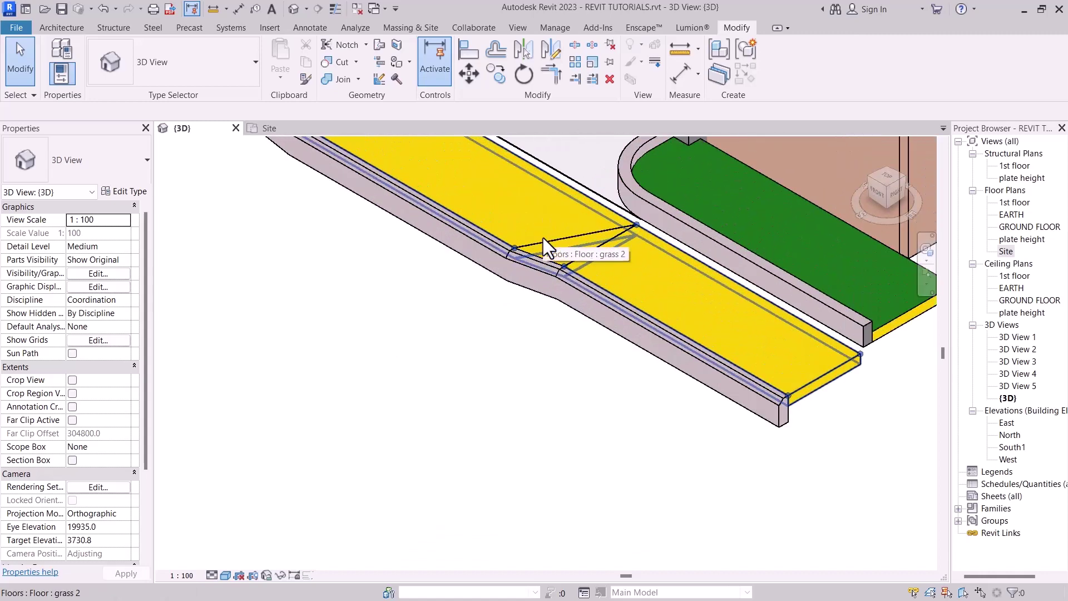
scroll(543, 238, down, 3)
scroll(498, 307, up, 1)
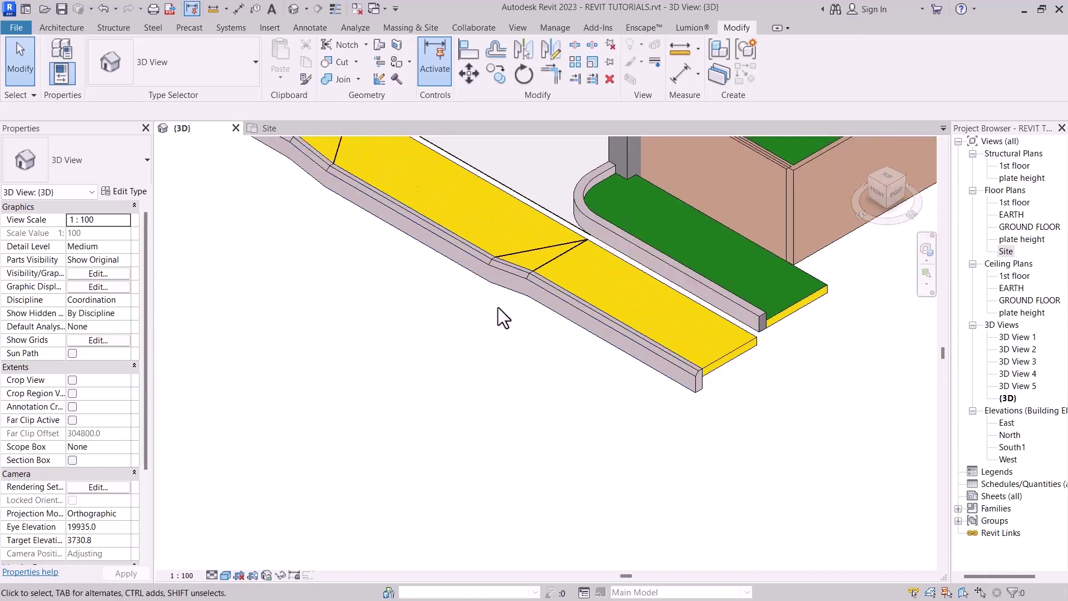
scroll(475, 235, down, 1)
scroll(415, 187, up, 5)
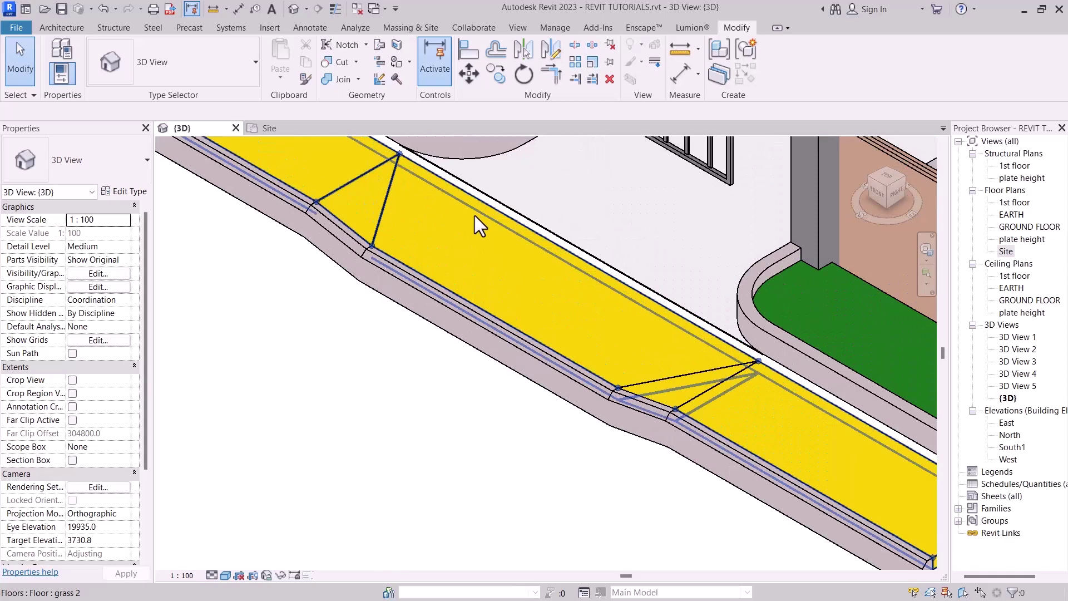
scroll(432, 161, down, 1)
scroll(434, 176, up, 3)
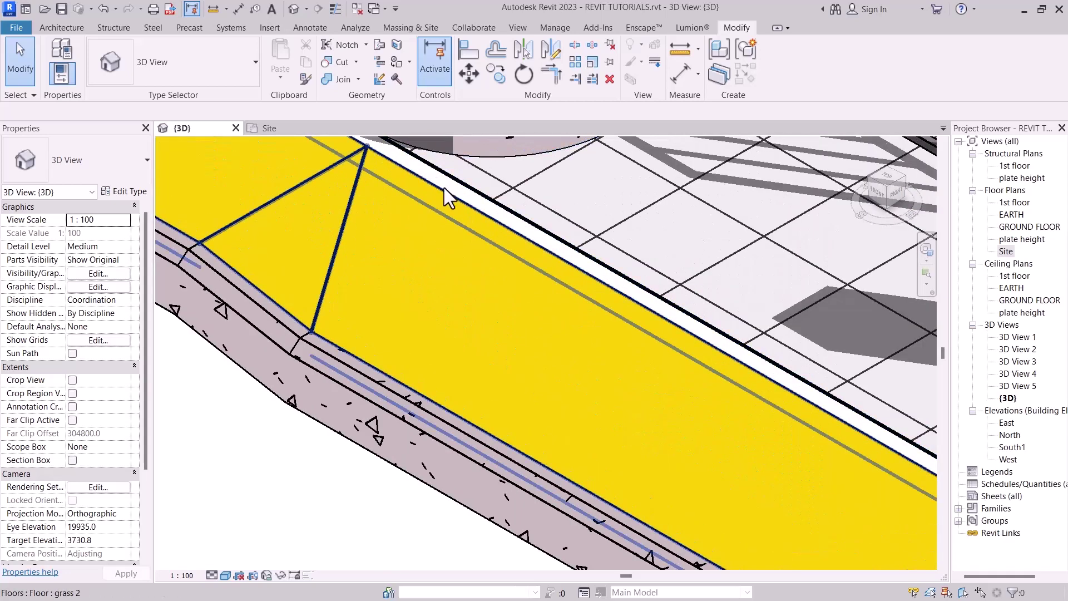
scroll(413, 217, down, 4)
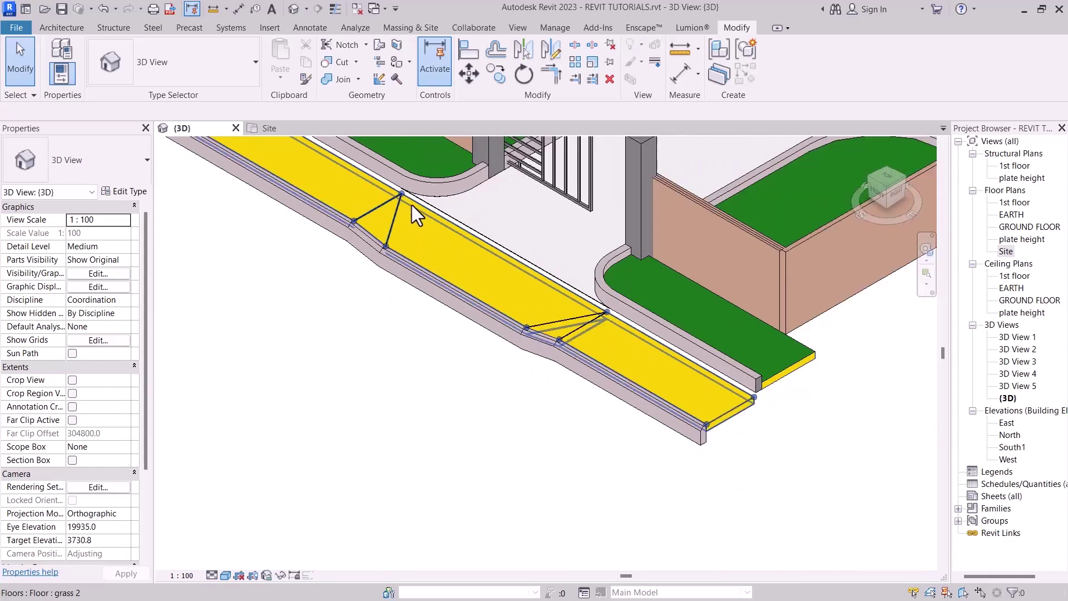
scroll(411, 205, down, 2)
In the Right view, nudge the kerb and sloped edge pieces at the slab's left end upward to slab level
click(894, 188)
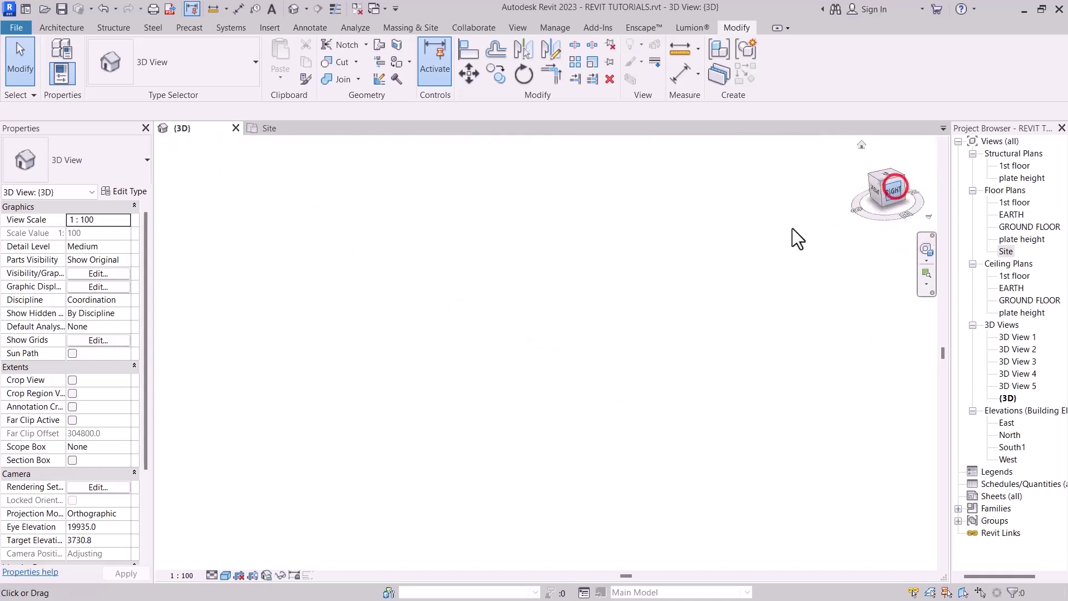
scroll(389, 389, up, 3)
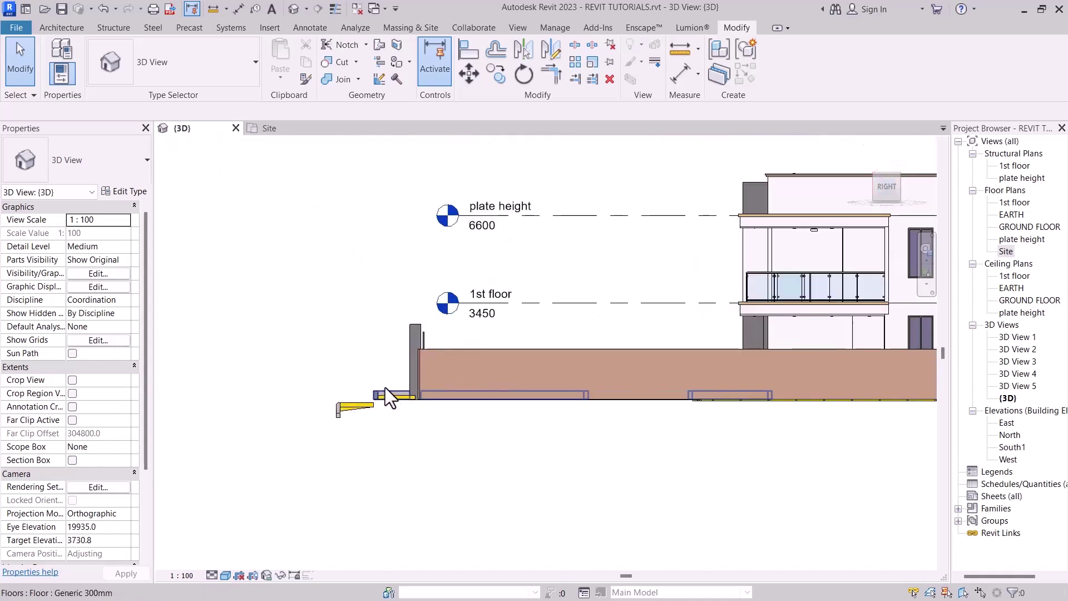
scroll(359, 417, up, 3)
drag(384, 439, 289, 398)
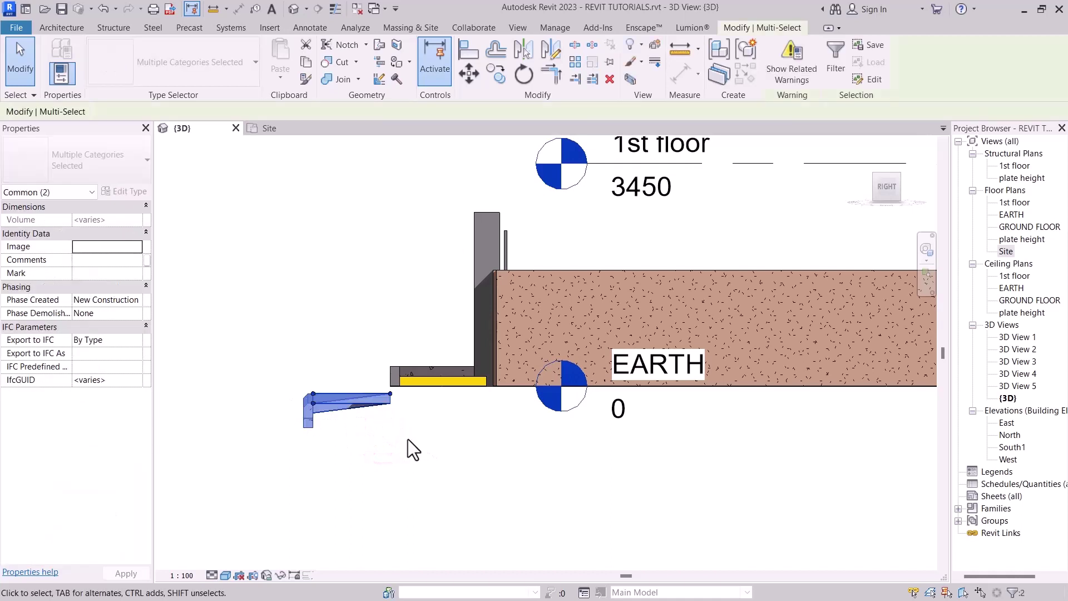
key(Up)
key(Up)
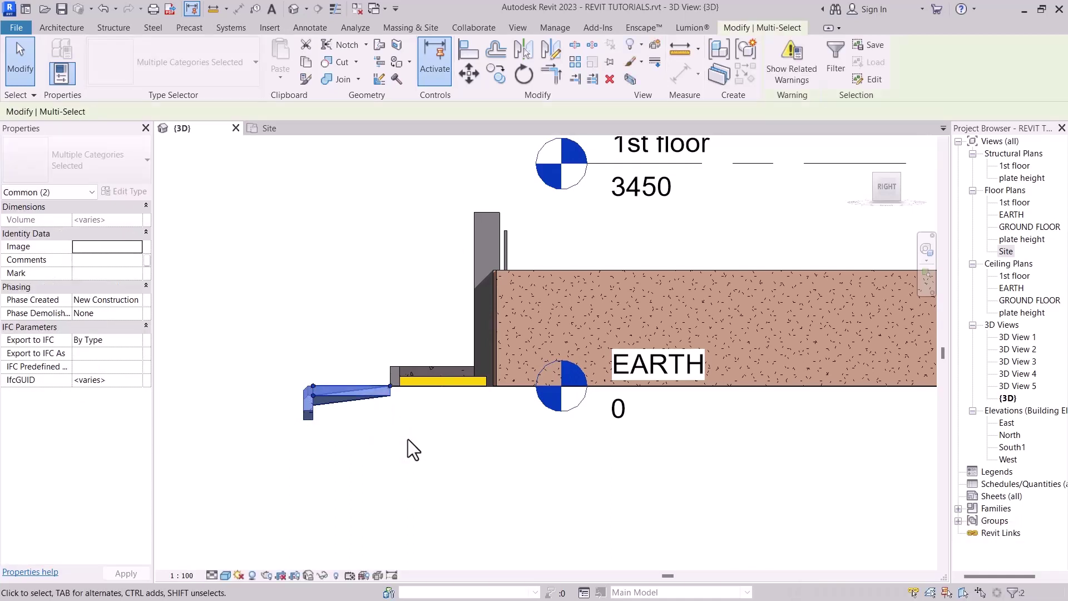
scroll(389, 384, up, 7)
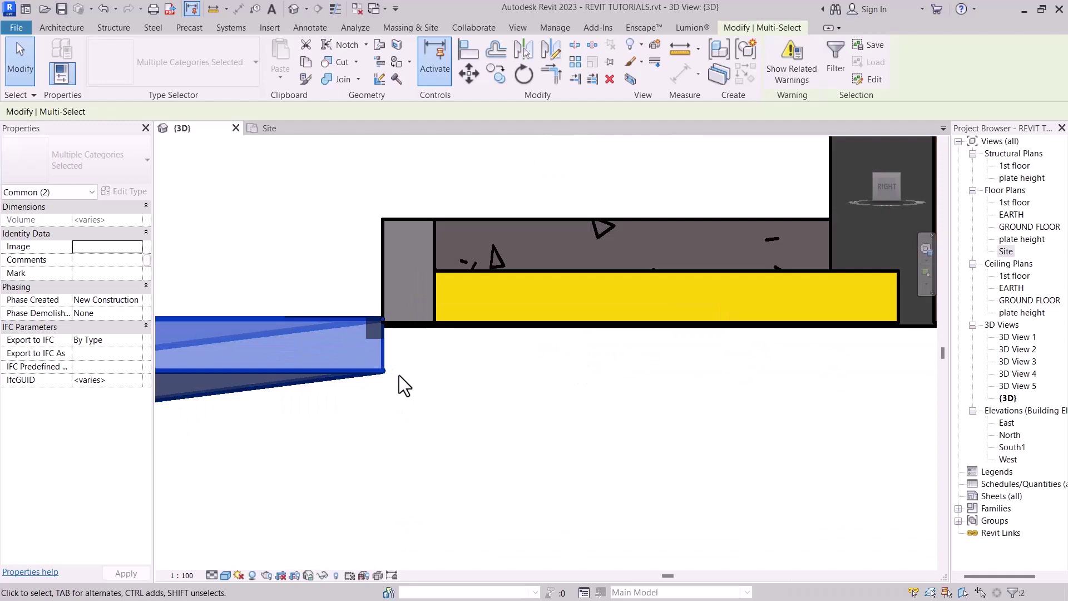
scroll(546, 392, down, 5)
click(538, 400)
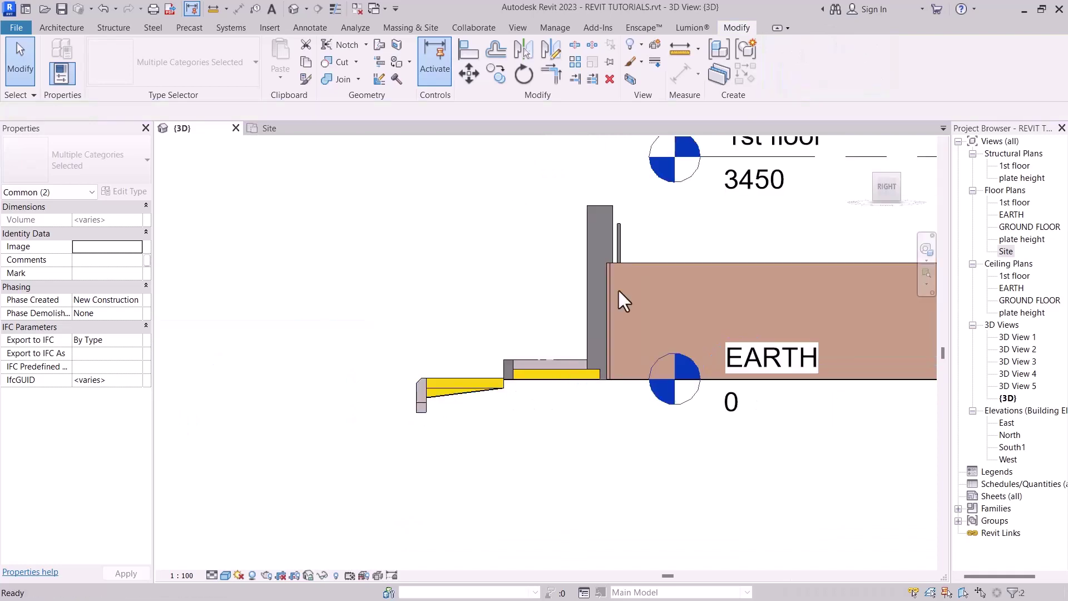
click(870, 177)
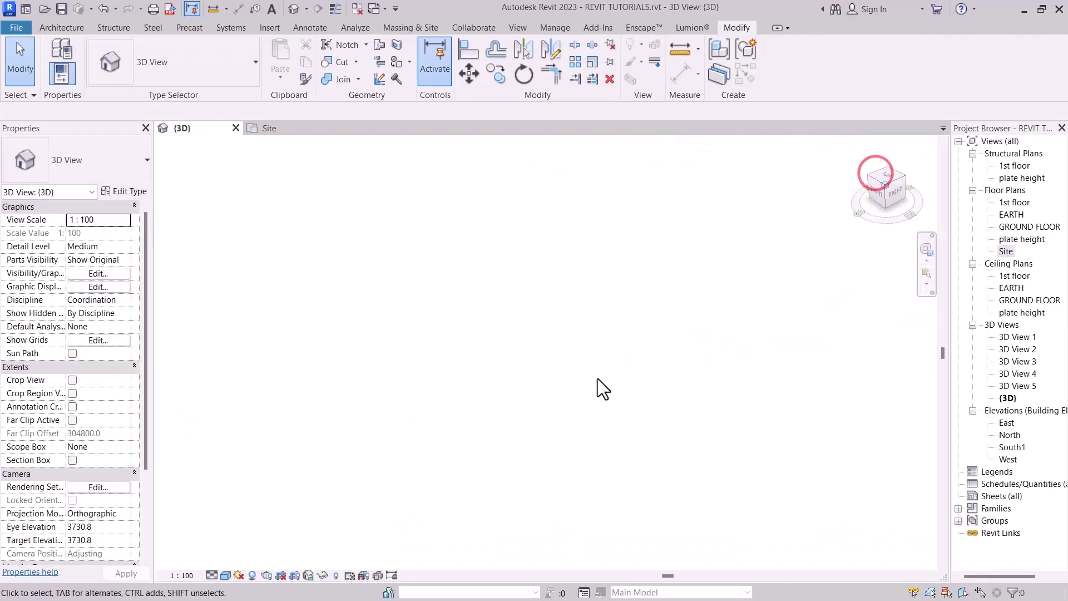
scroll(646, 368, up, 3)
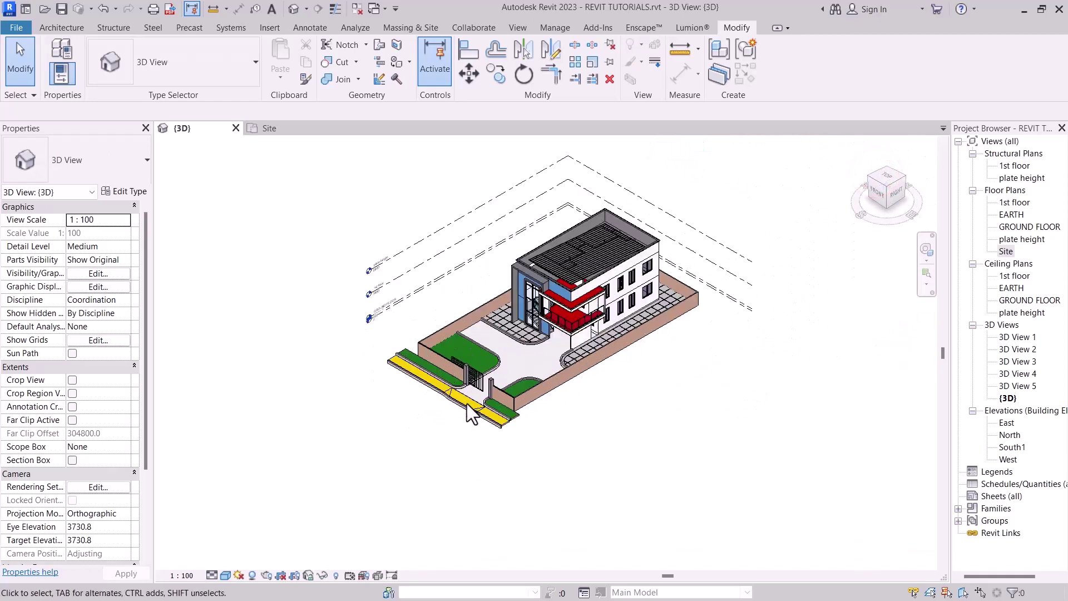
scroll(473, 412, up, 4)
scroll(473, 412, up, 6)
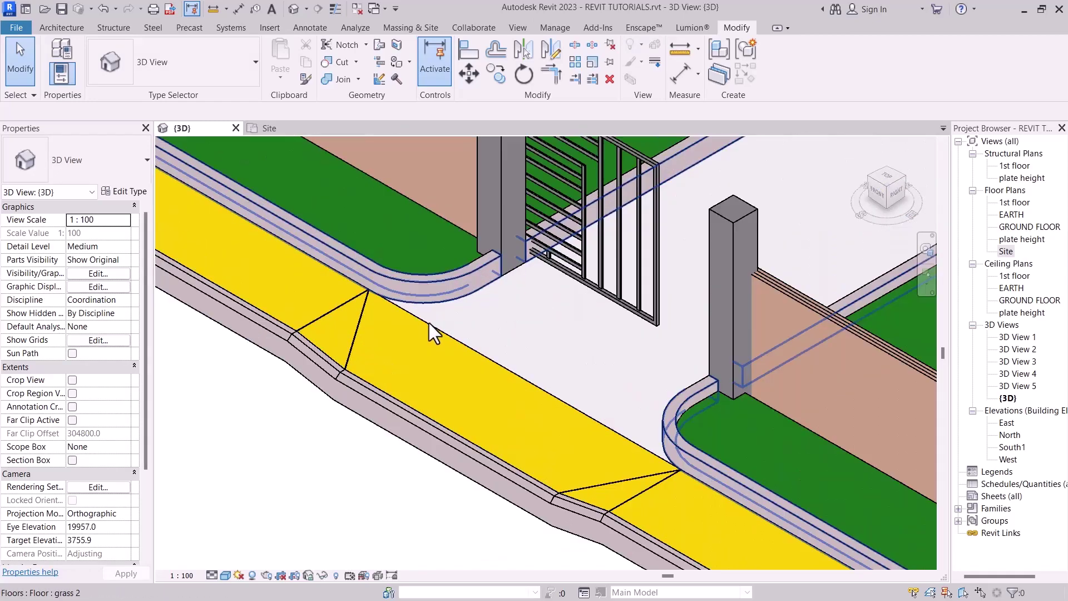
scroll(465, 313, down, 8)
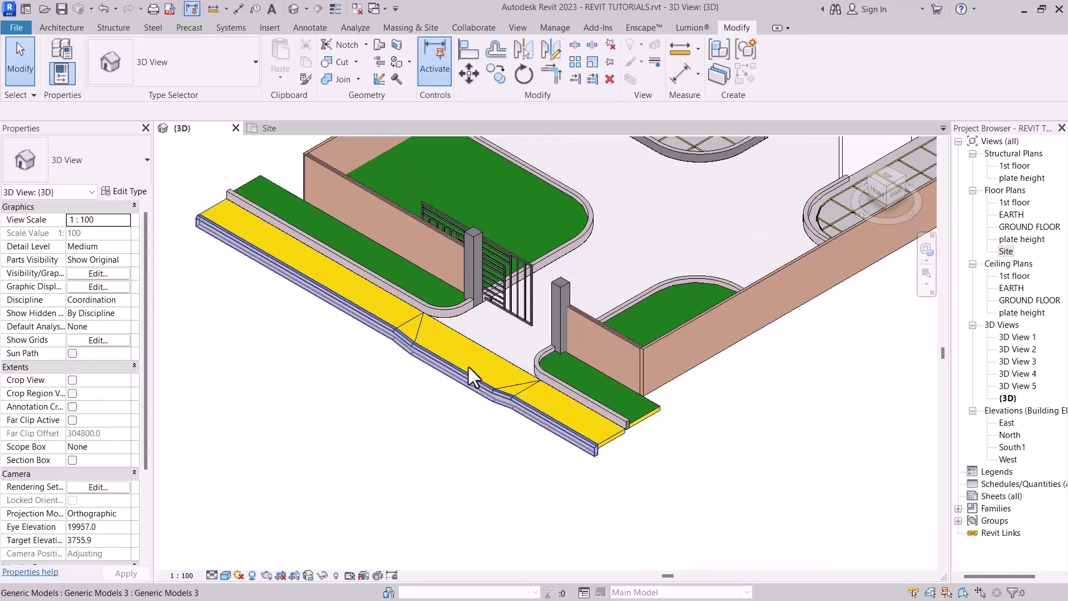
scroll(487, 378, down, 2)
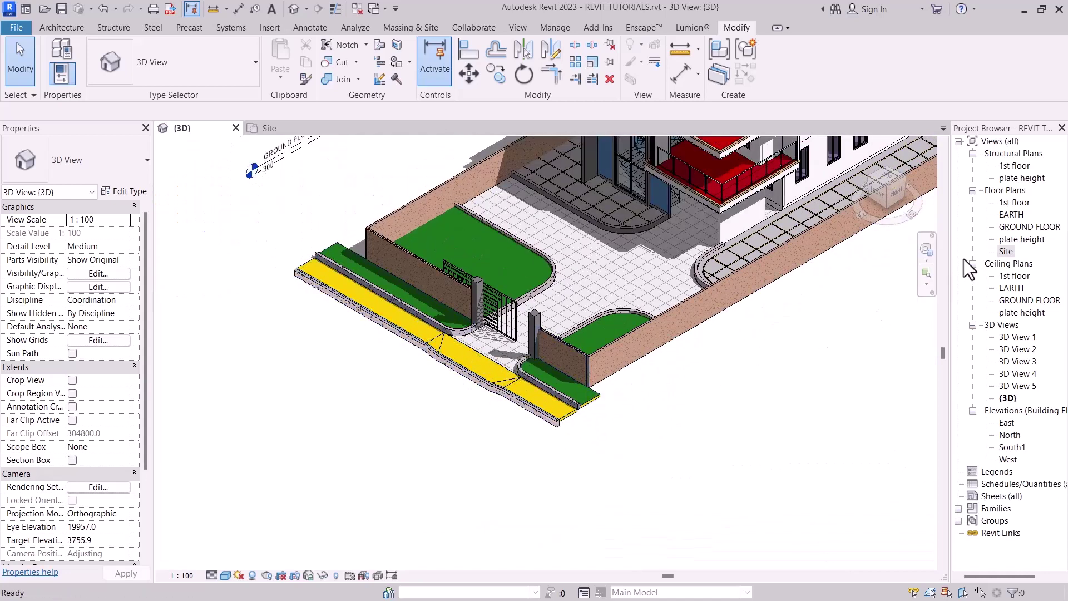
In the Site plan, sketch a rectangular floor boundary in front of the kerb
double_click(1007, 251)
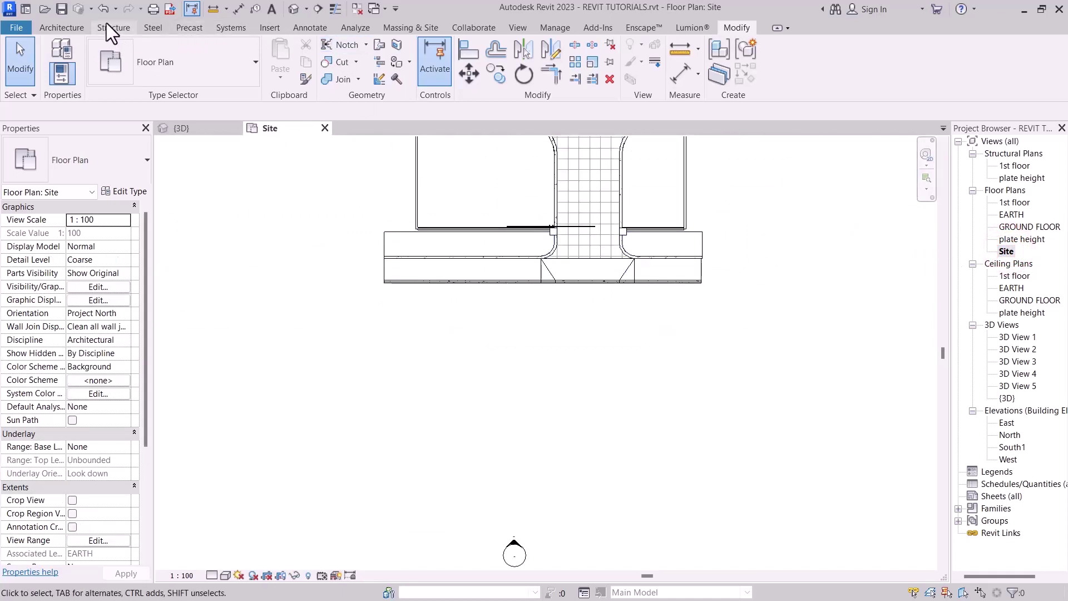
click(61, 27)
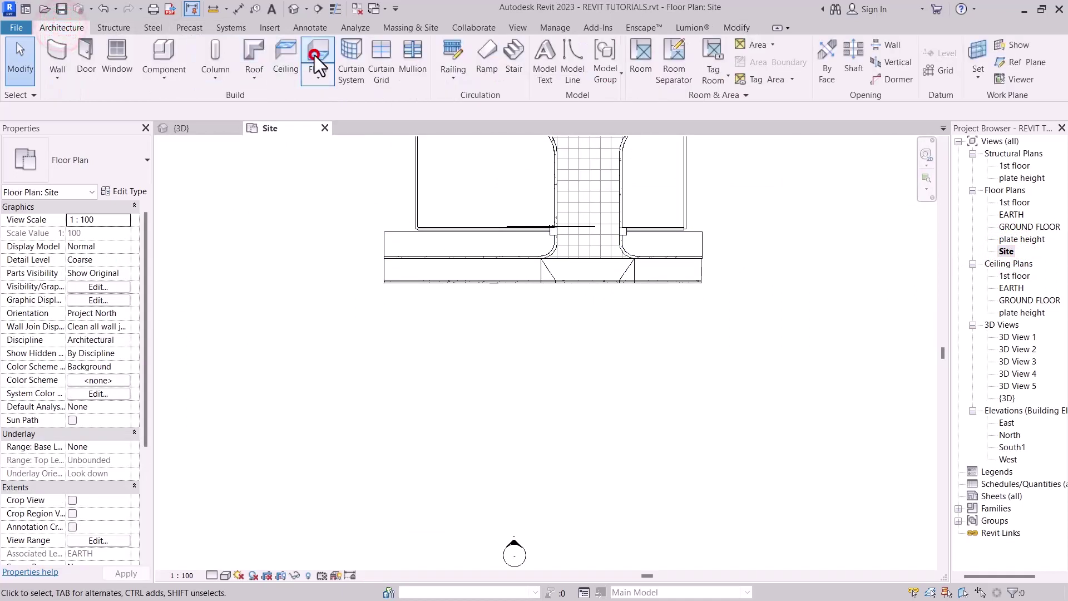
click(318, 55)
scroll(391, 285, up, 3)
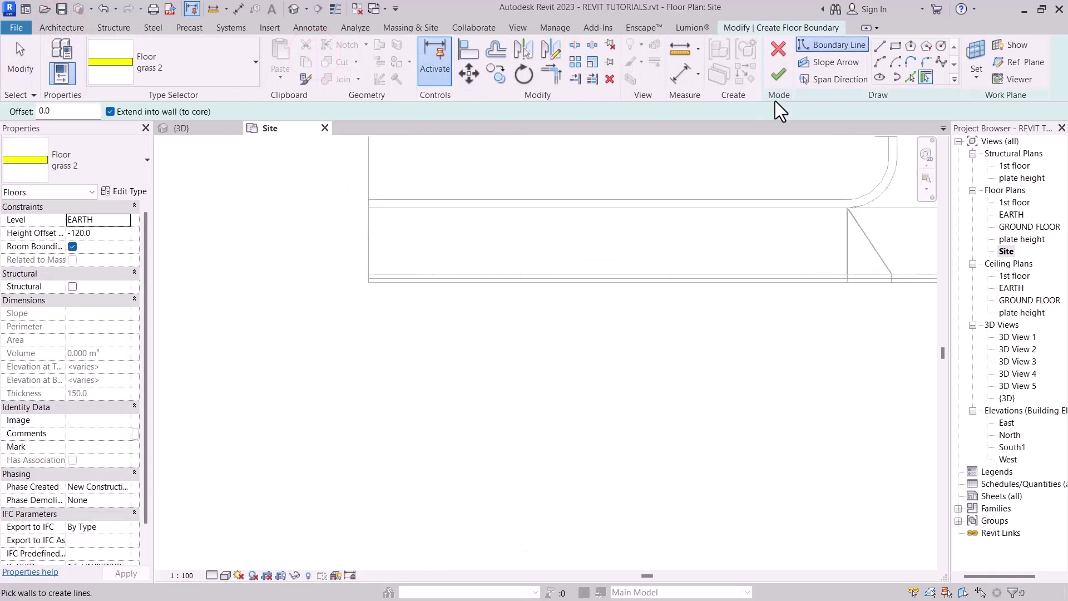
click(894, 45)
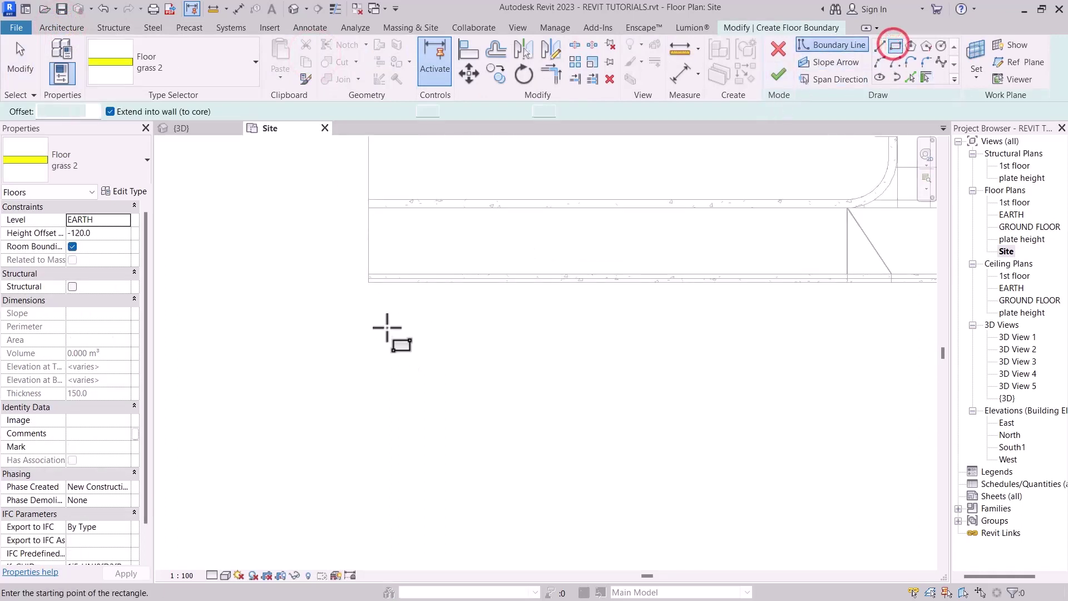
click(368, 284)
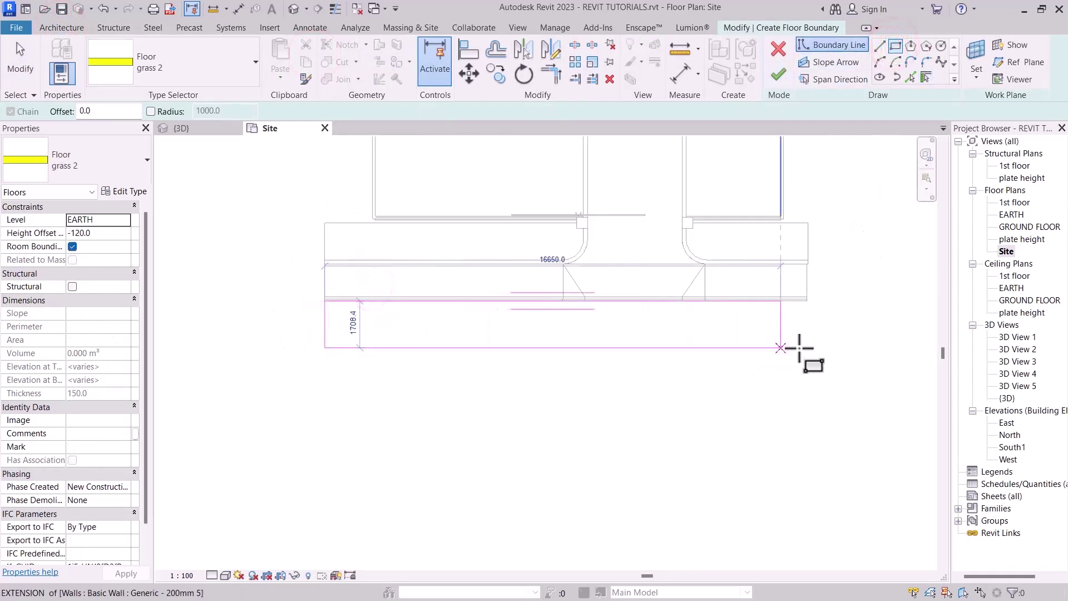
click(814, 346)
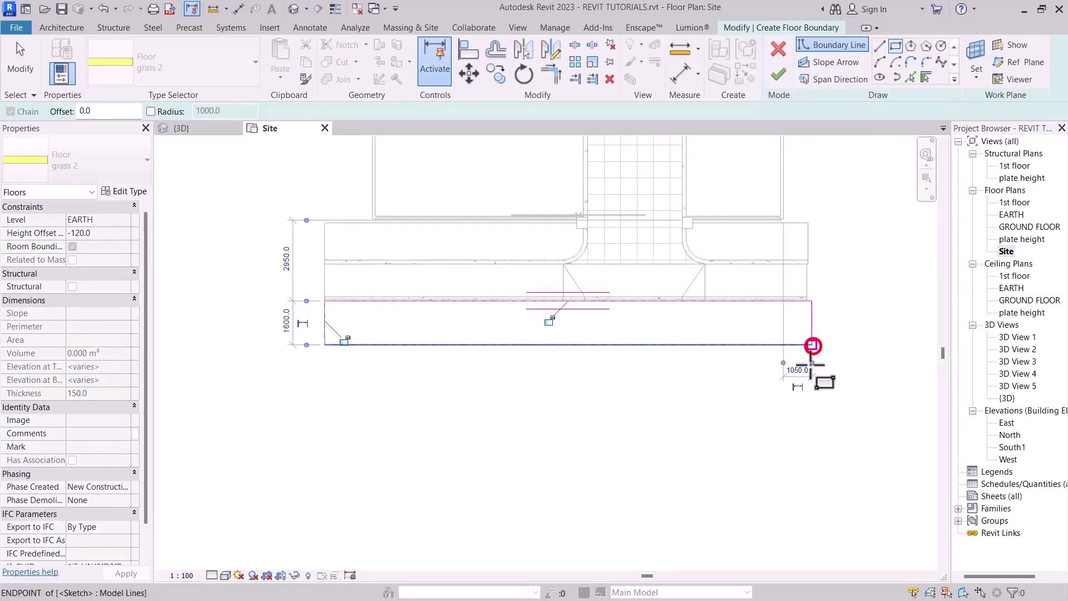
key(Escape)
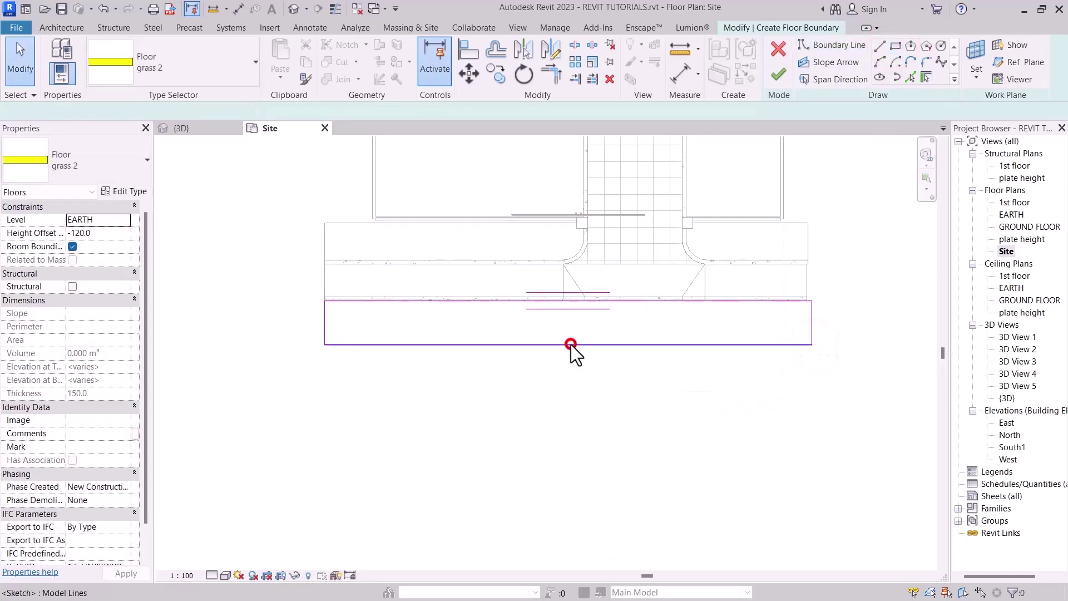
Set the slab's depth dimension to 3000 and finish the floor sketch
click(571, 345)
click(286, 322)
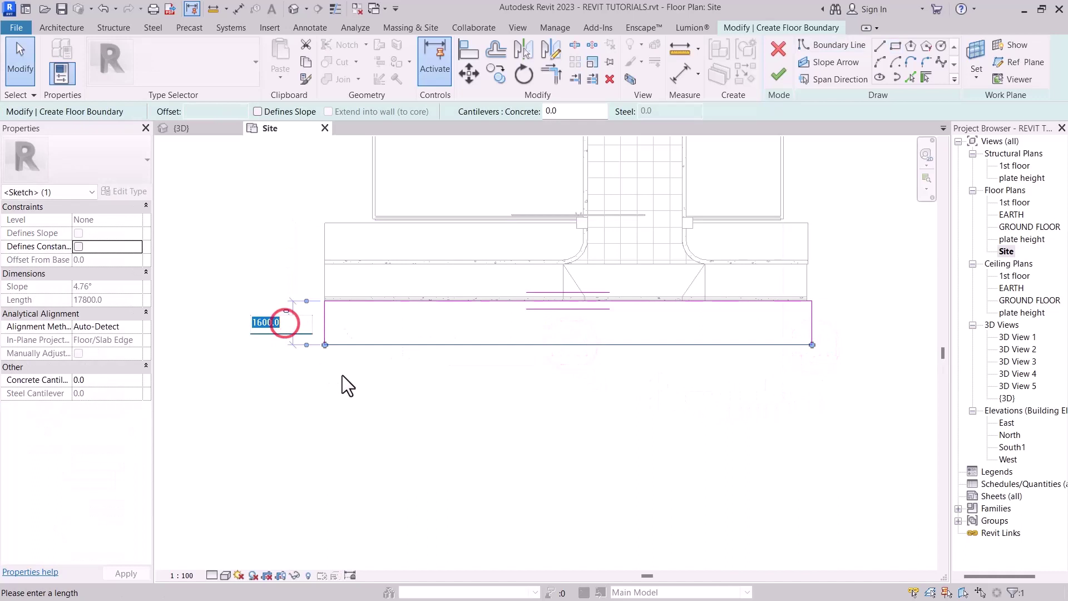
text(3000)
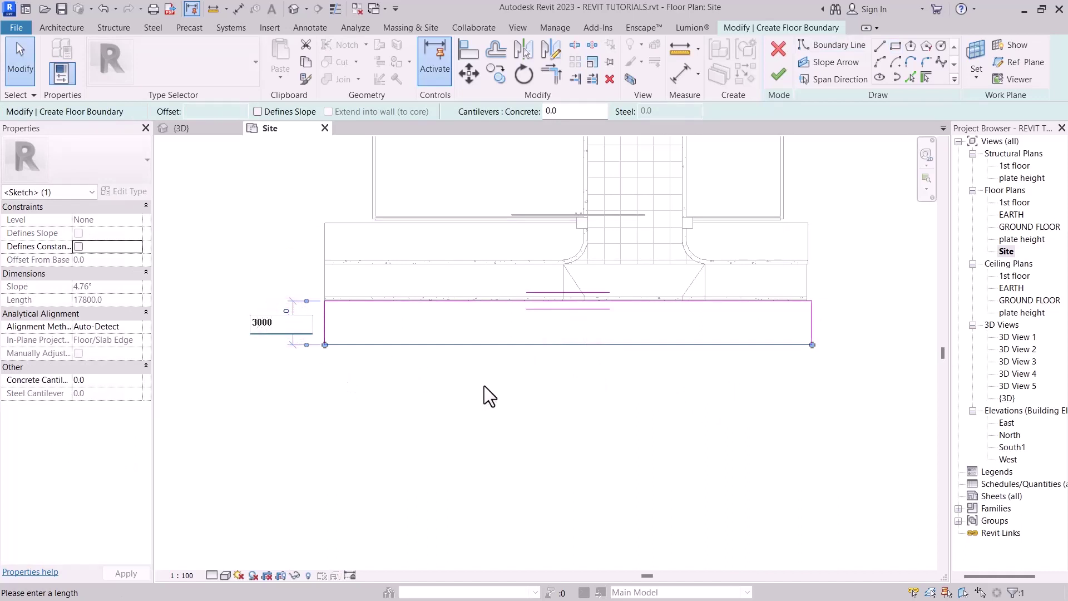
click(551, 423)
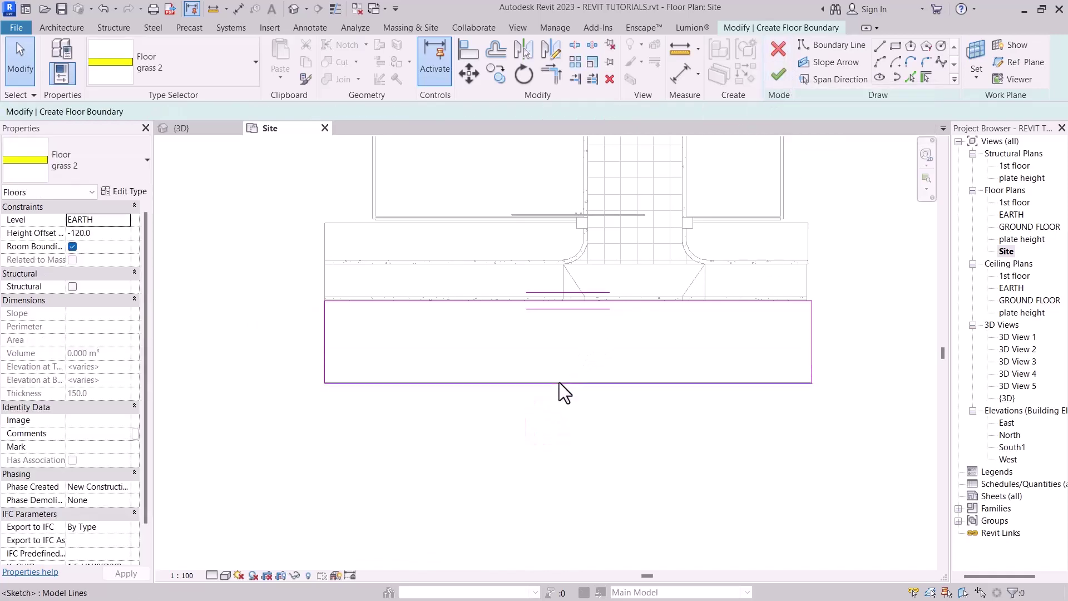
click(778, 73)
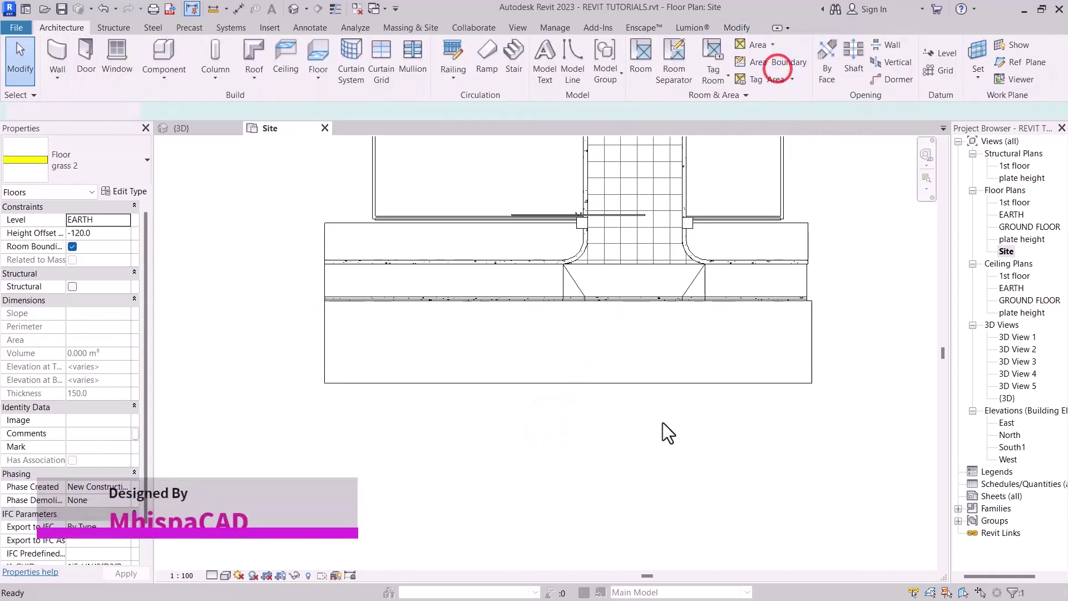
Switch to the default 3D view and select the new front slab to check it
click(679, 432)
scroll(509, 331, down, 3)
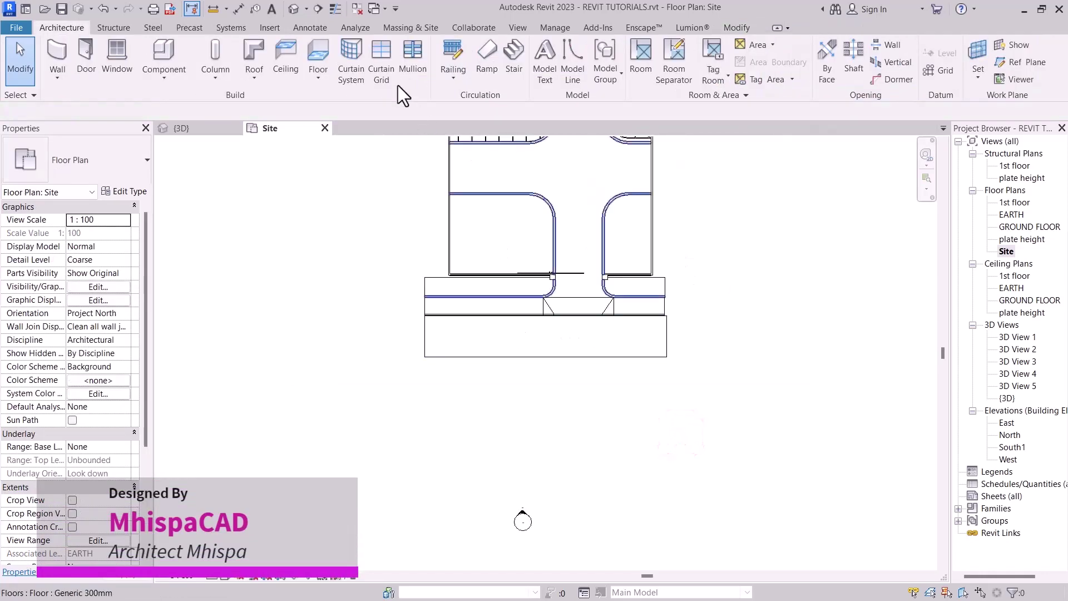
click(292, 9)
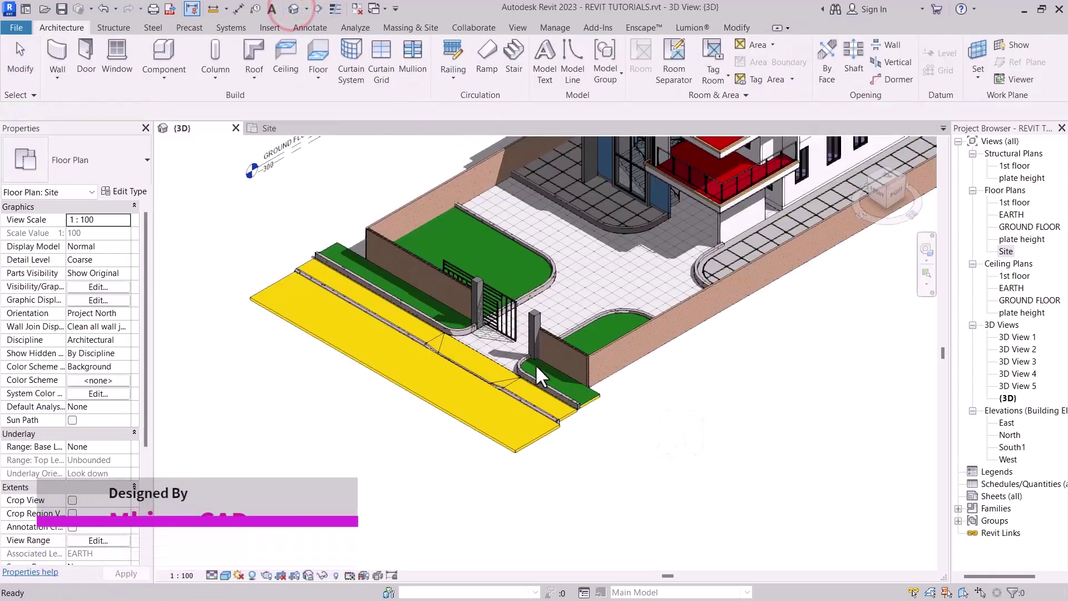
scroll(258, 313, up, 3)
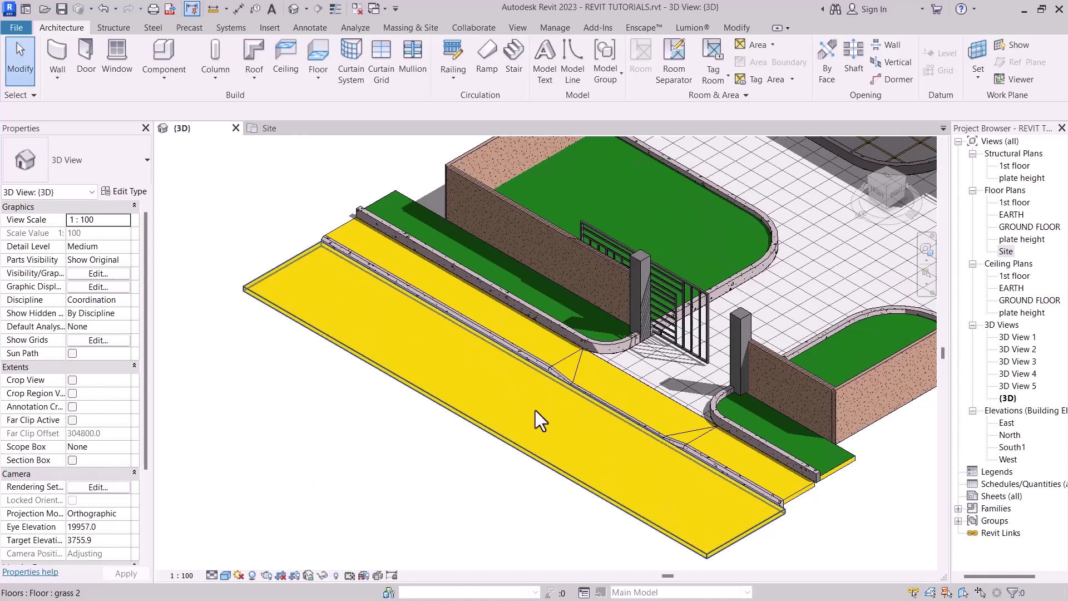
click(456, 409)
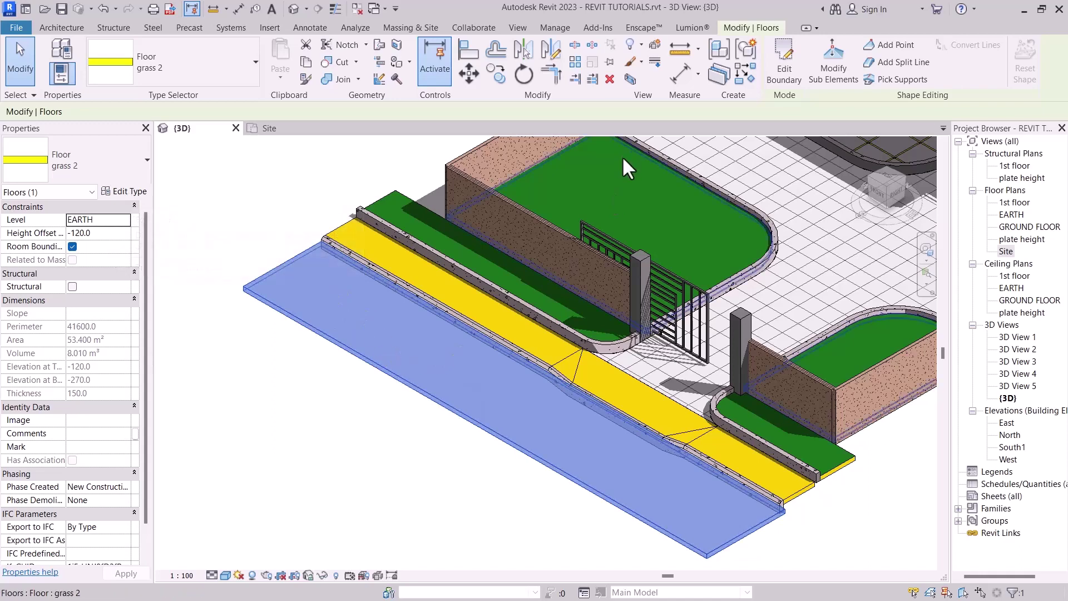
key(Escape)
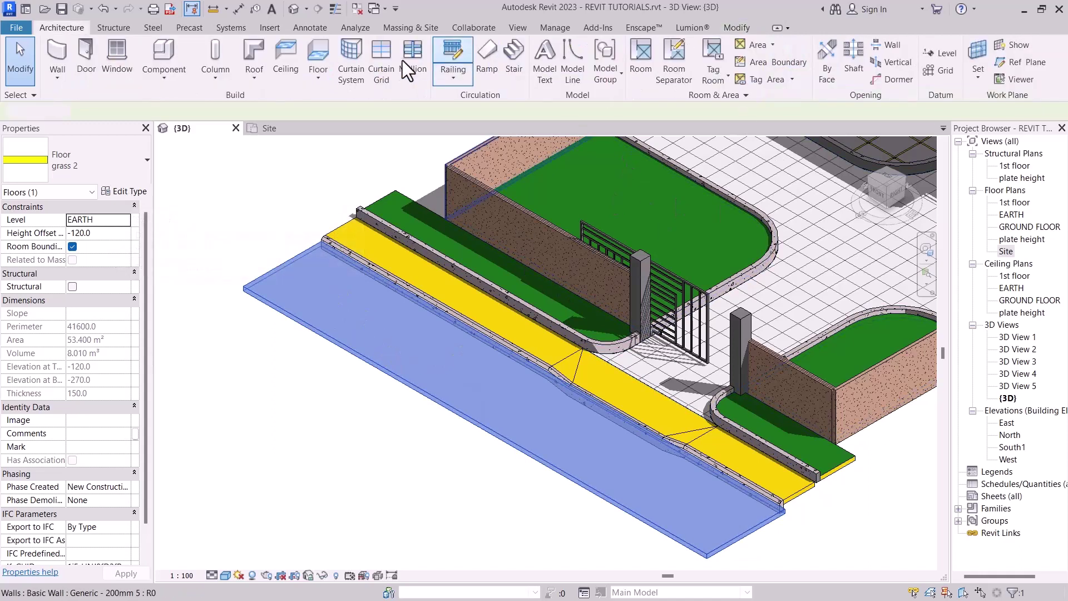
click(737, 27)
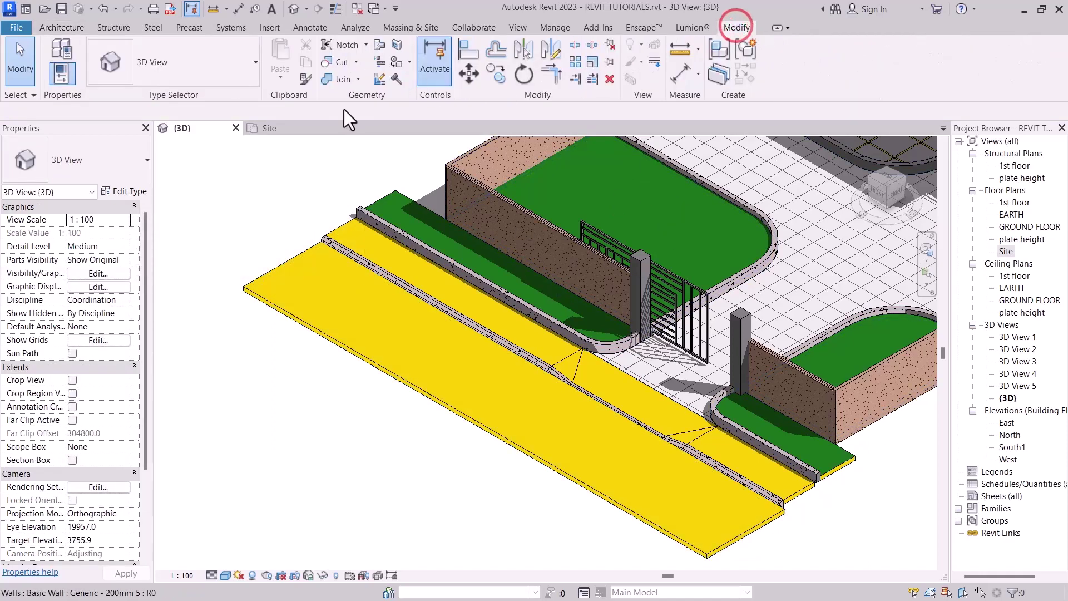
Paint the new slab's top face with ARCAT - Concrete - Precast_7000psi
click(397, 62)
scroll(152, 327, up, 2)
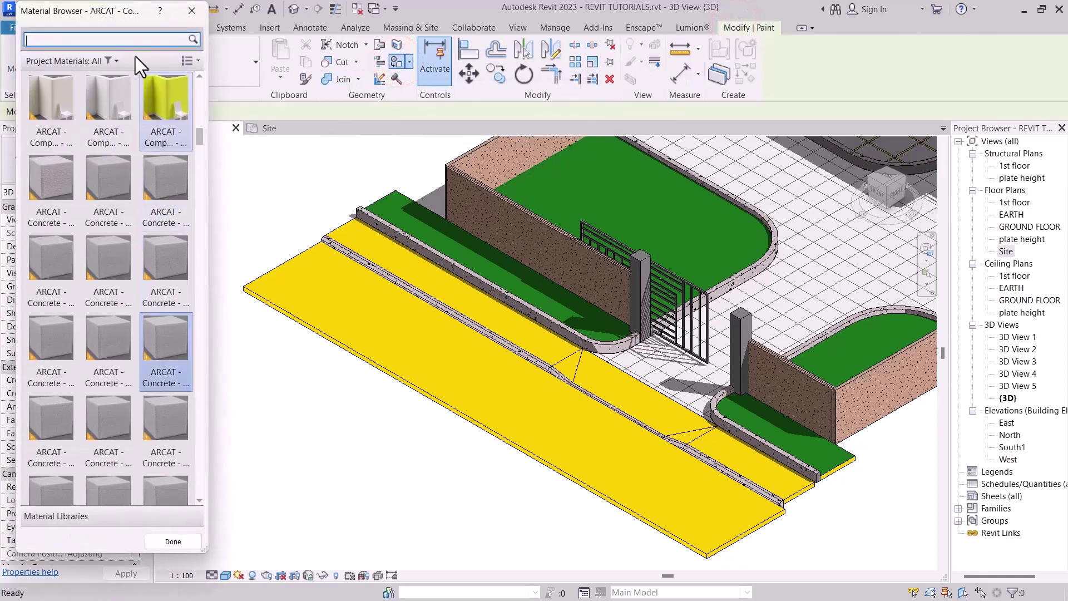
click(132, 42)
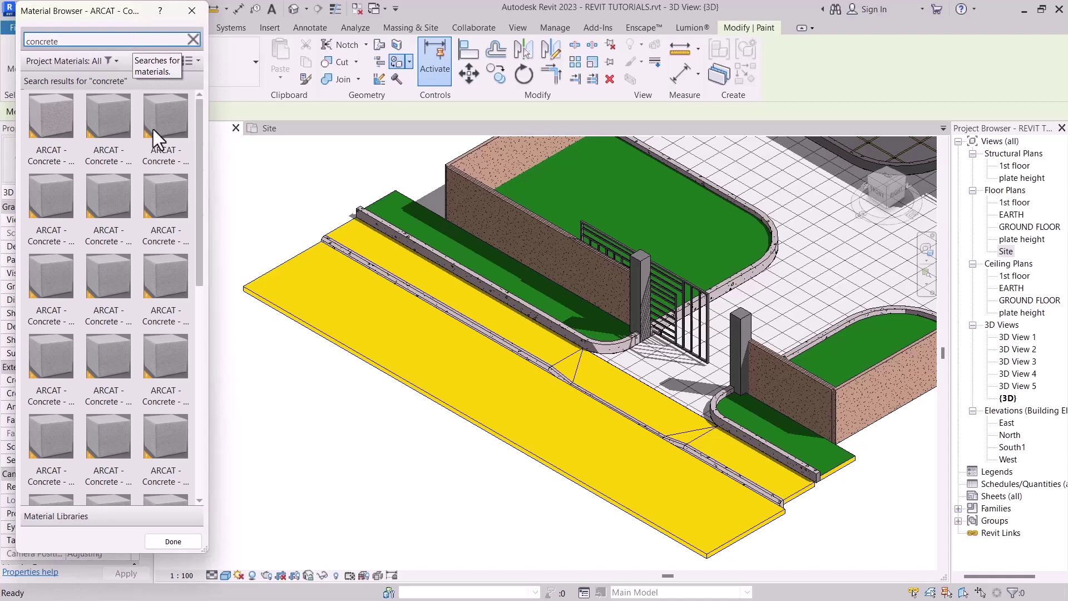
click(170, 281)
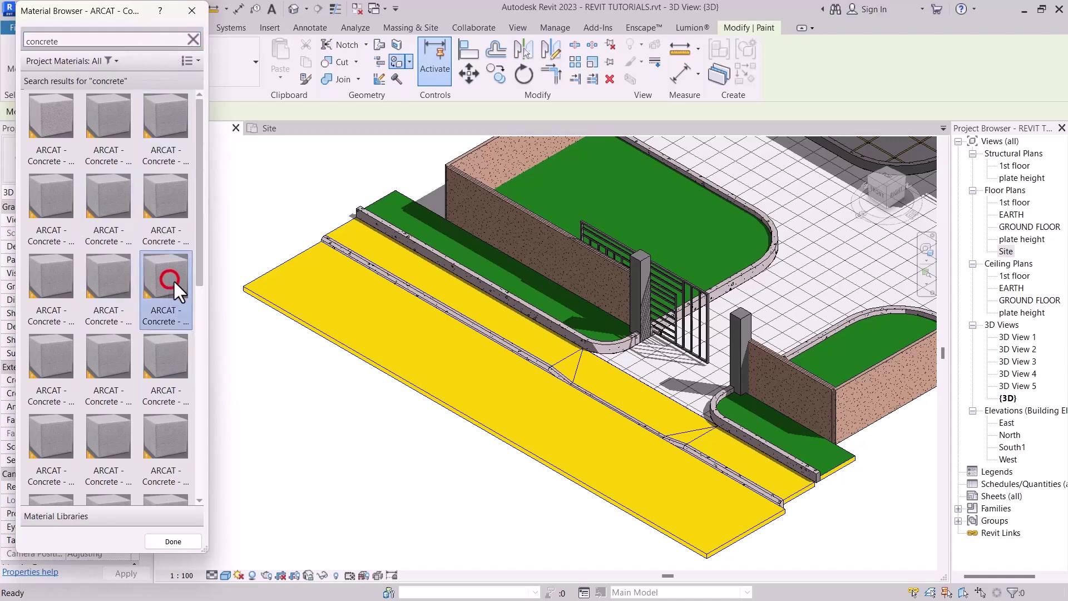
click(399, 365)
Paint the slab's edge, corner and remaining faces with the same Precast_7000psi concrete
scroll(463, 409, up, 8)
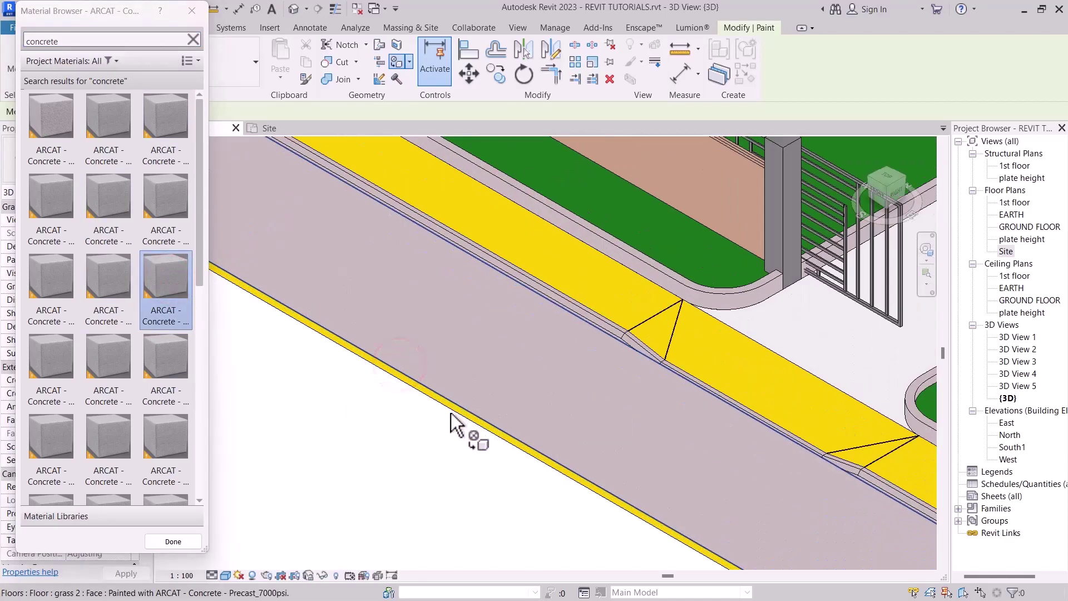
scroll(414, 370, down, 10)
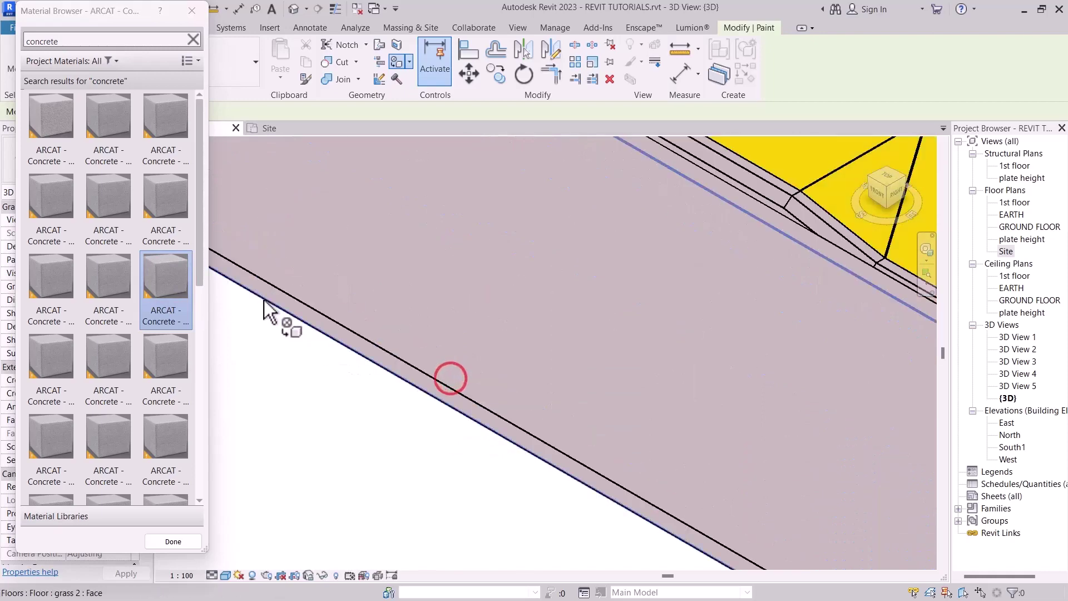
scroll(478, 409, up, 3)
scroll(460, 384, up, 3)
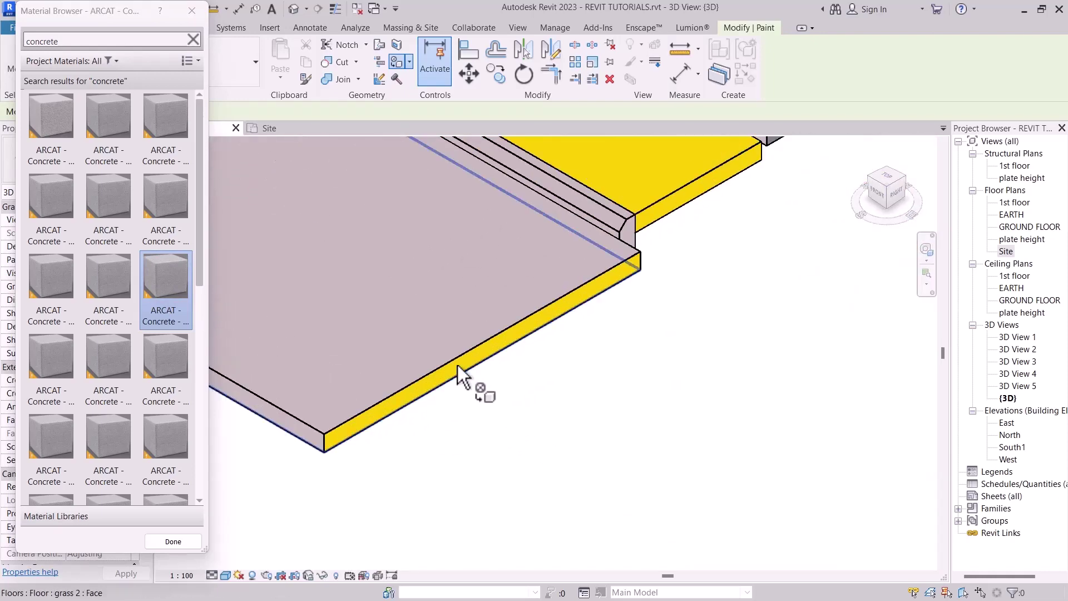
click(456, 364)
scroll(467, 393, down, 3)
scroll(424, 430, up, 5)
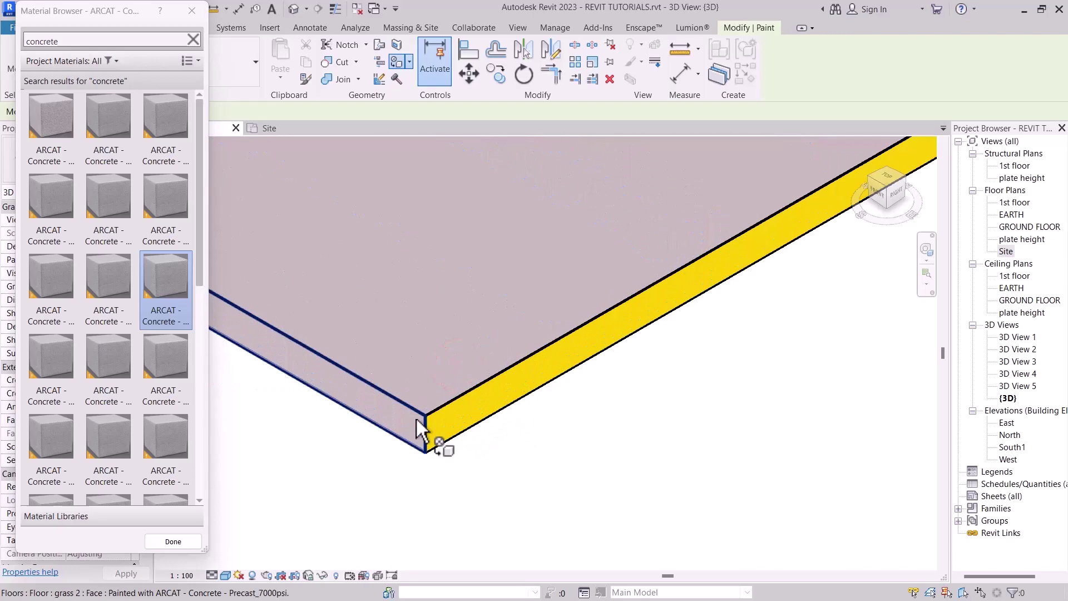
click(455, 422)
scroll(590, 403, down, 2)
scroll(579, 404, down, 6)
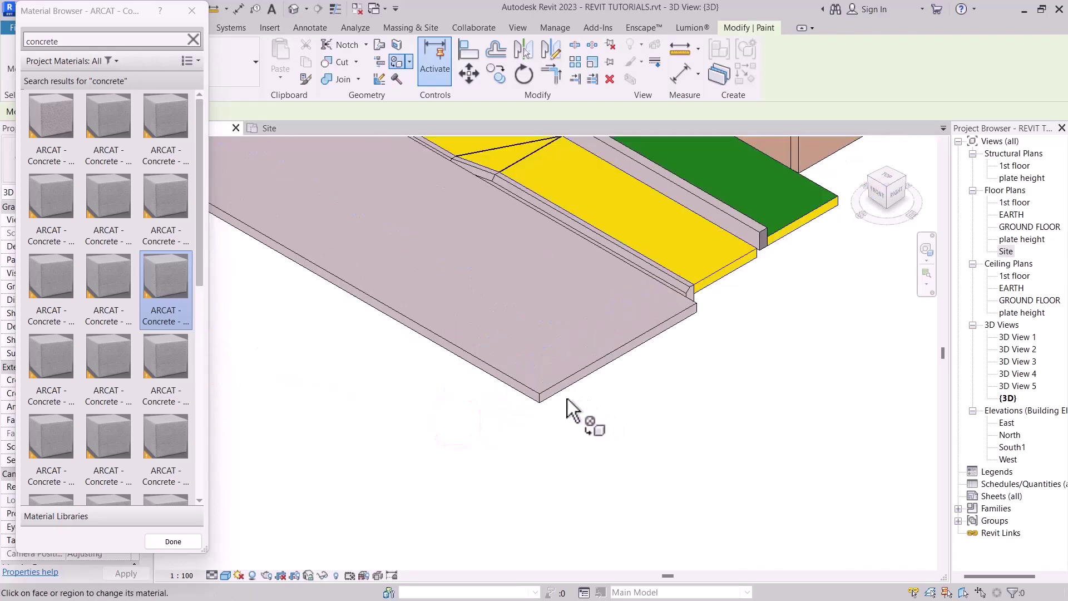
scroll(503, 373, up, 2)
scroll(503, 383, up, 4)
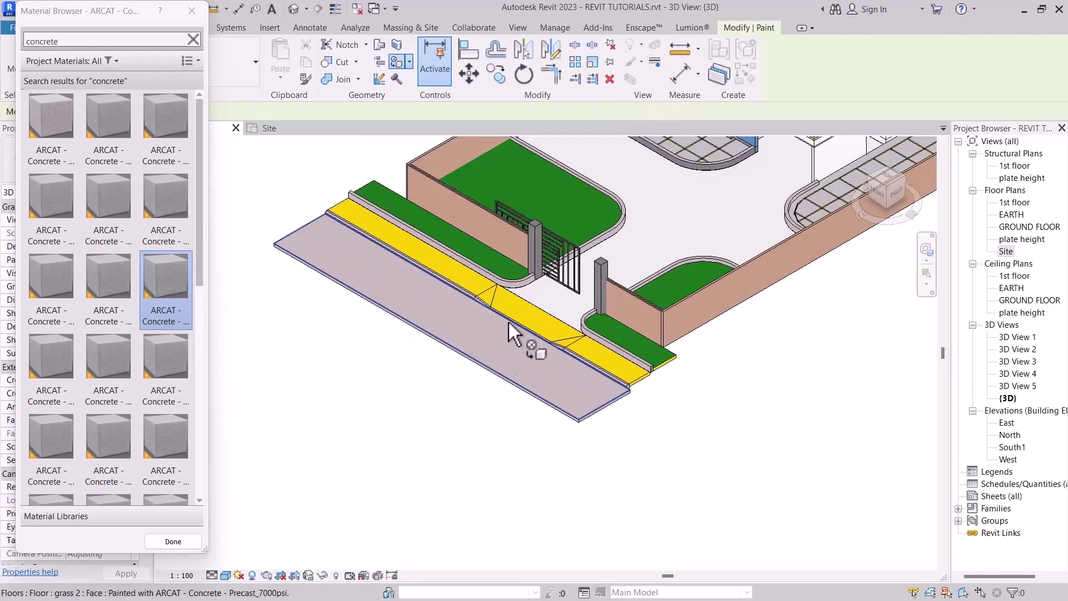
scroll(616, 352, up, 3)
click(534, 356)
scroll(465, 334, down, 4)
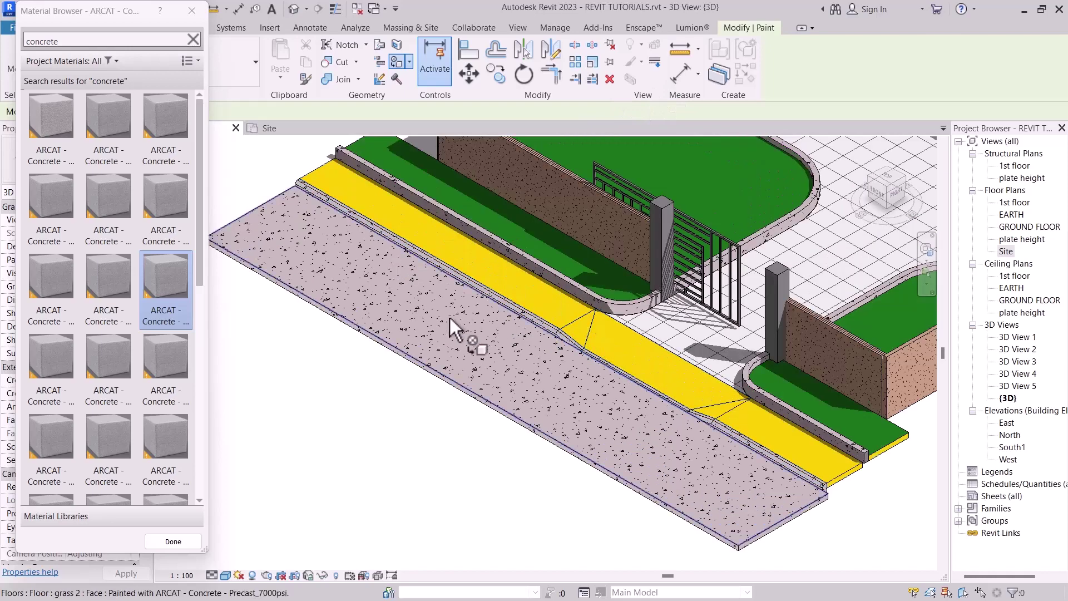
key(Escape)
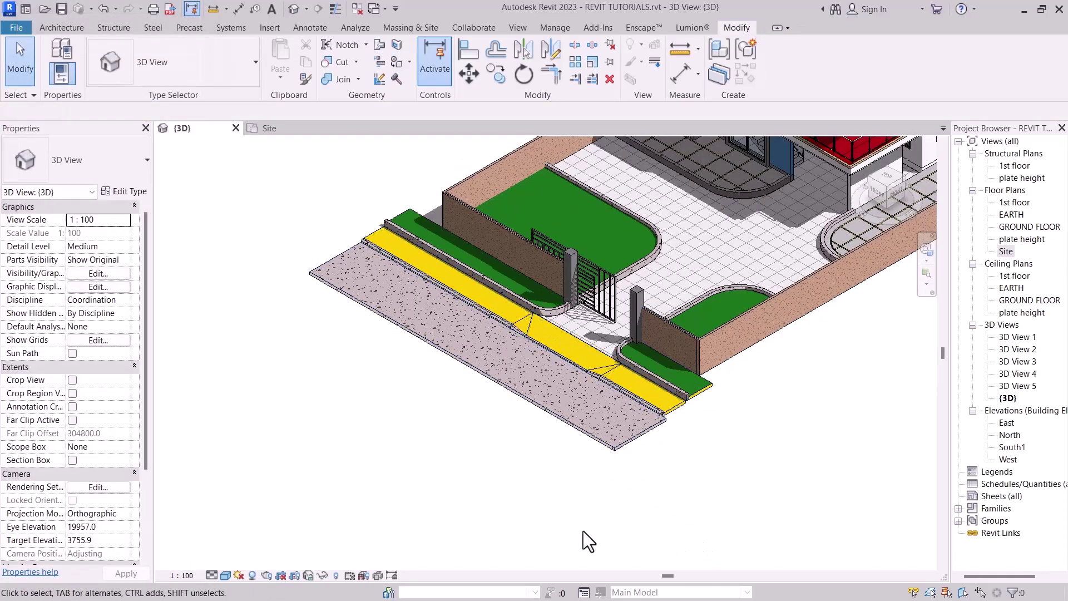
click(589, 498)
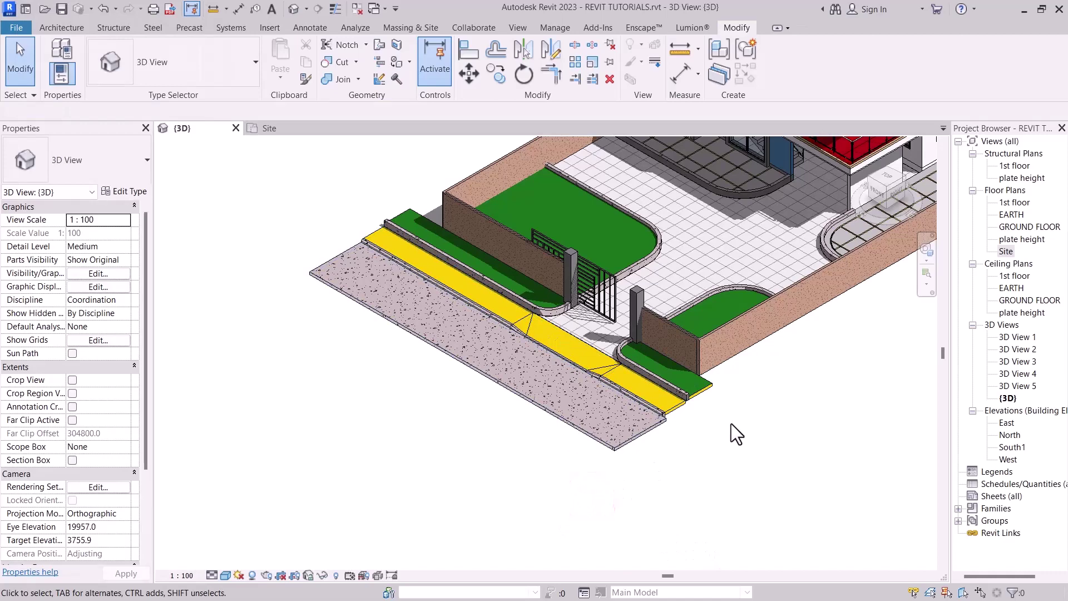